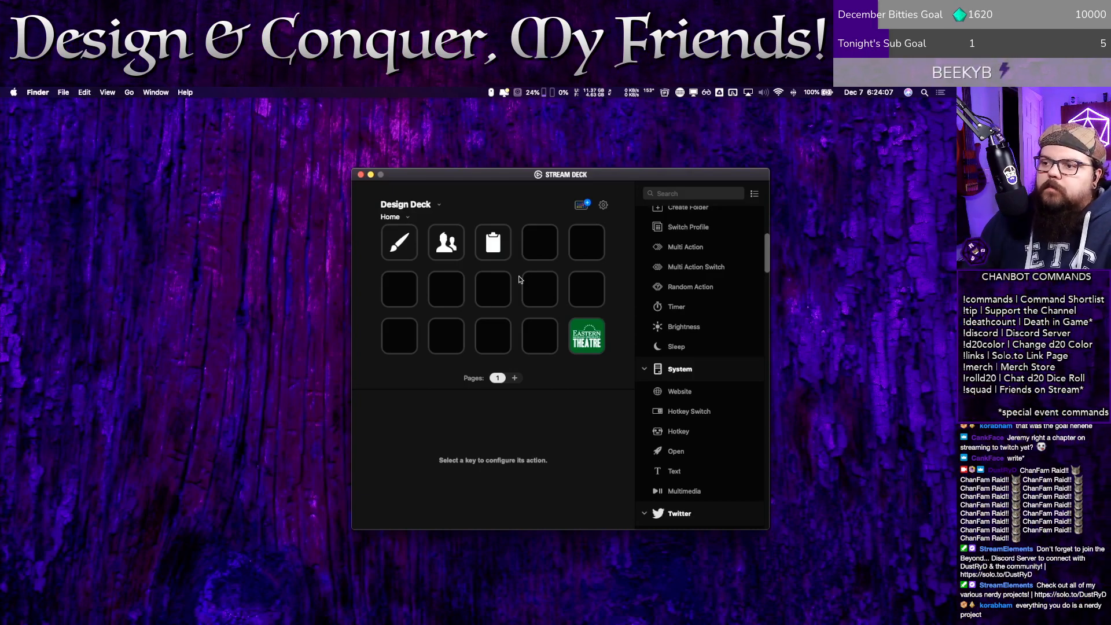
Step: Review the actions inside the Eastern Theatre multi action key and return to the Home profile
double_click(585, 331)
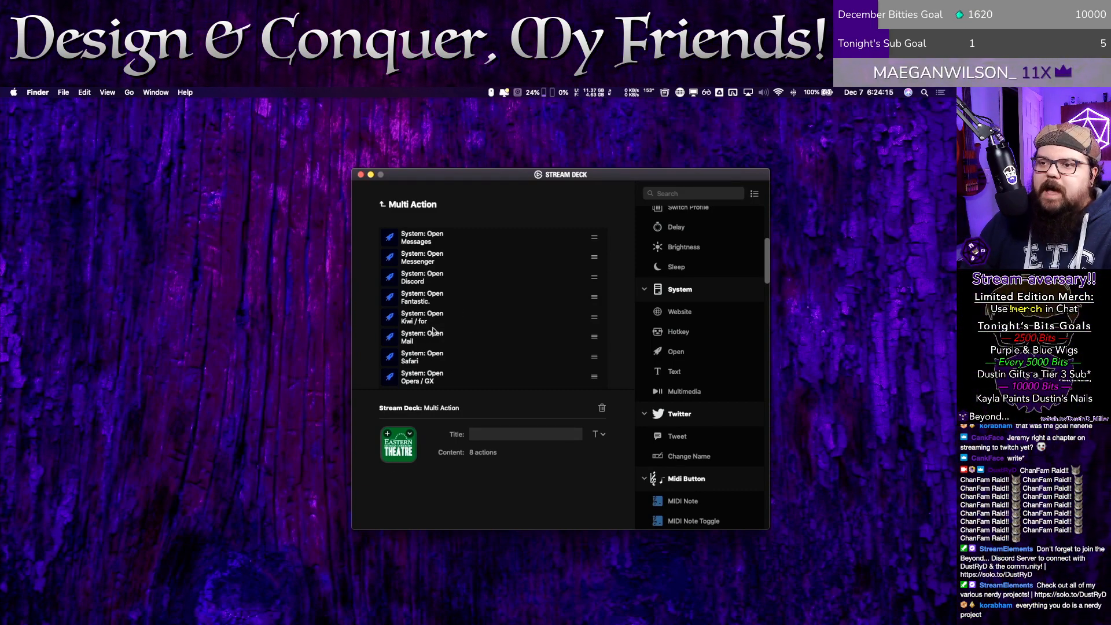
left_click(383, 204)
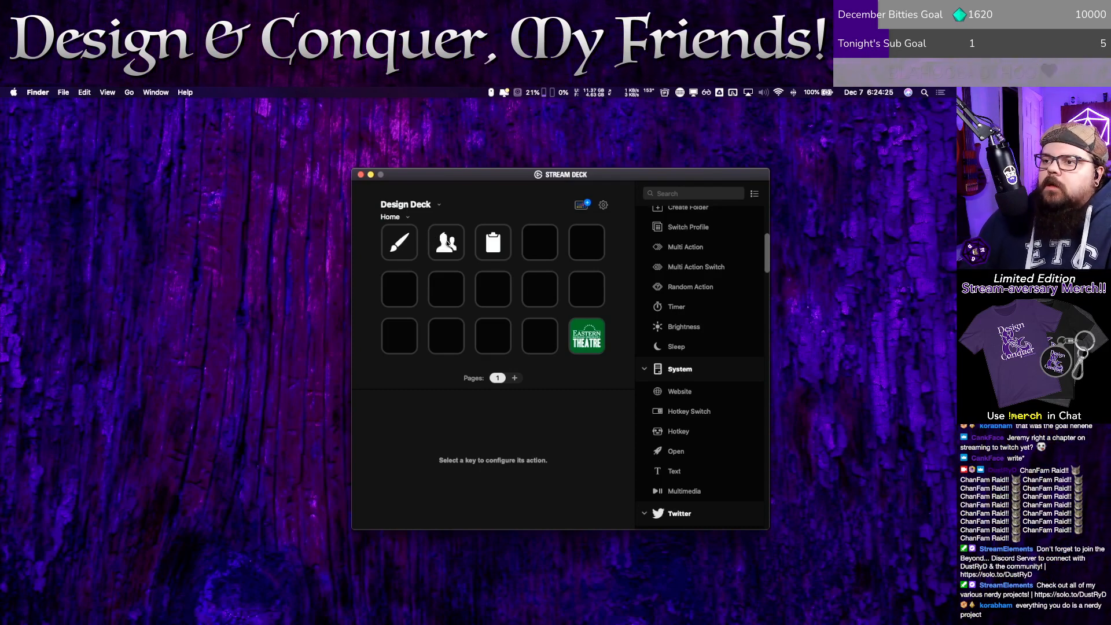
Step: Open the Design profile from the paintbrush key, and switch on to the ETCnomad profile
left_click(396, 247)
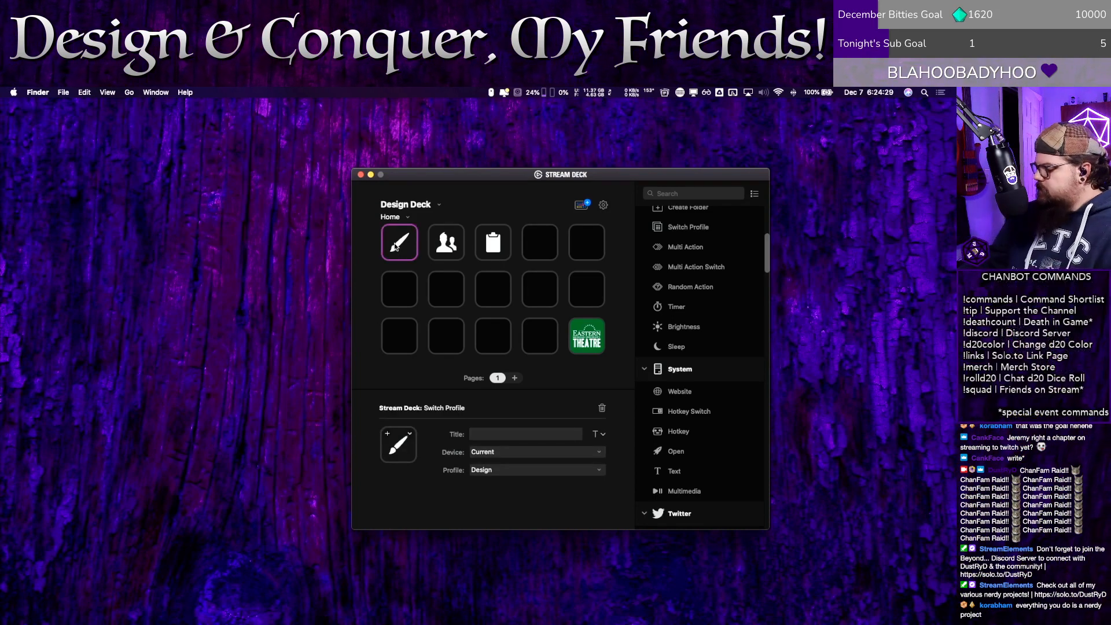
double_click(396, 247)
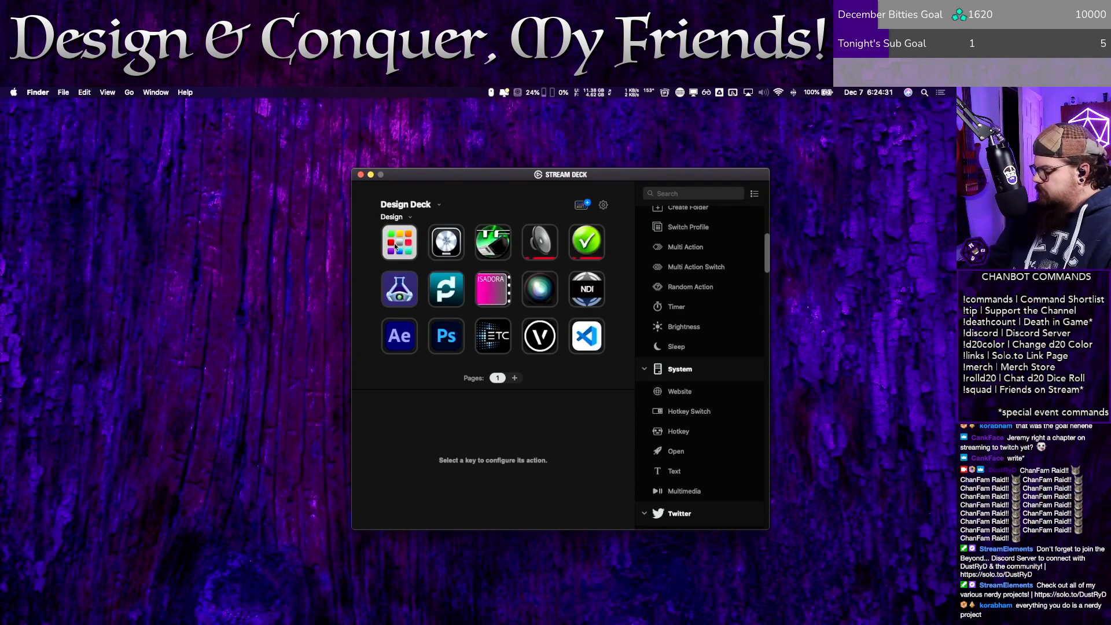
double_click(395, 247)
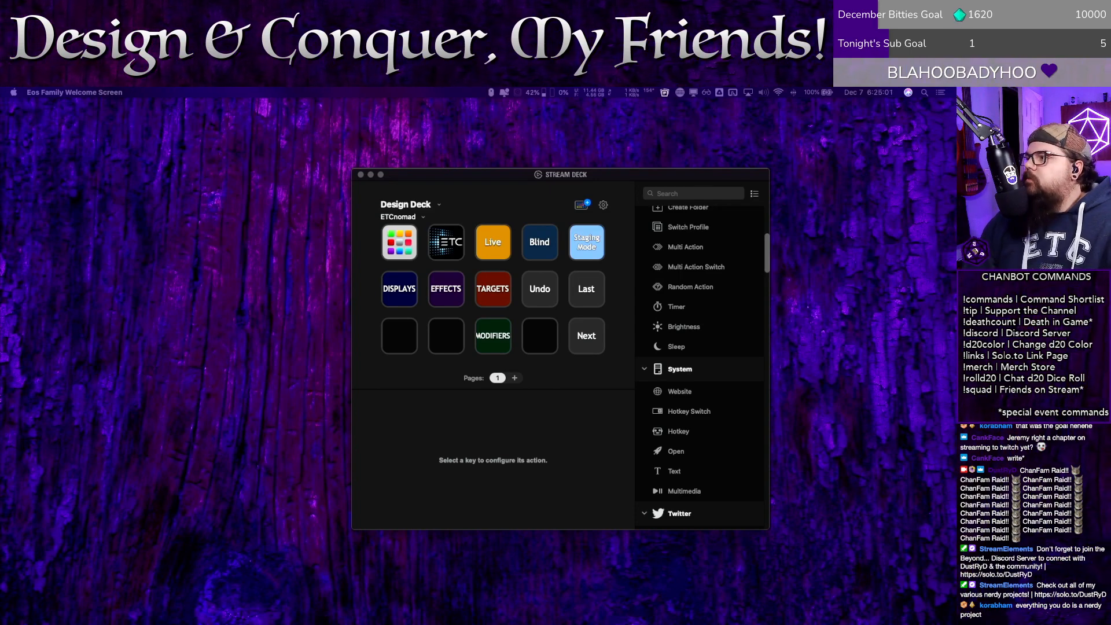
Step: Bring the Eos virtual keyboard window into view, make it wider and shorter, and place it against the screen edge
left_click_drag(956, 278, 379, 90)
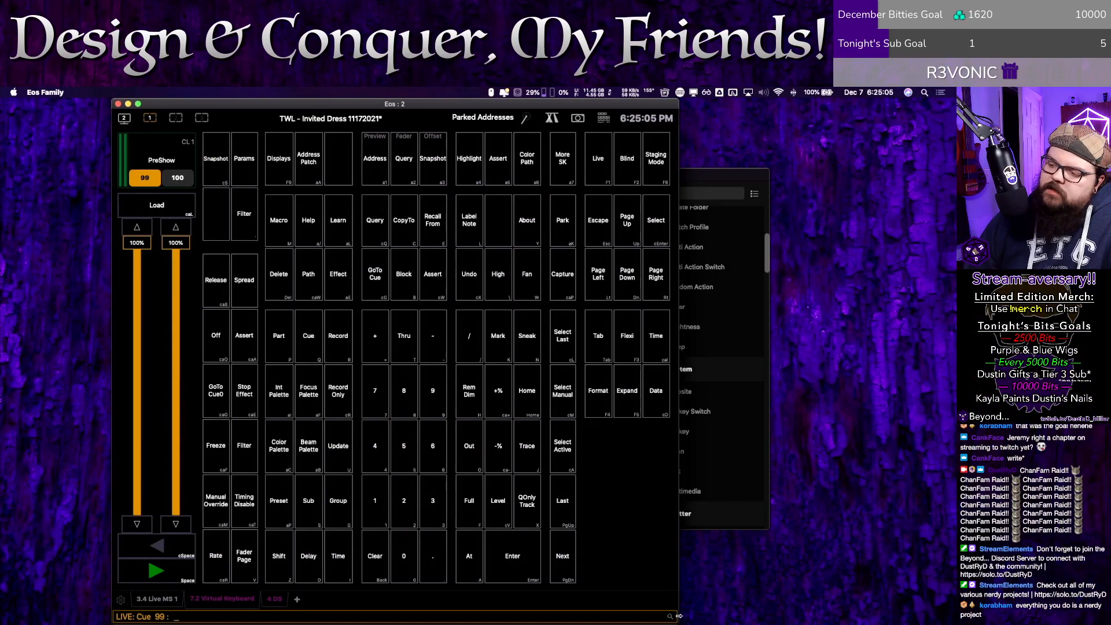
left_click_drag(678, 618, 741, 505)
left_click_drag(850, 377, 885, 367)
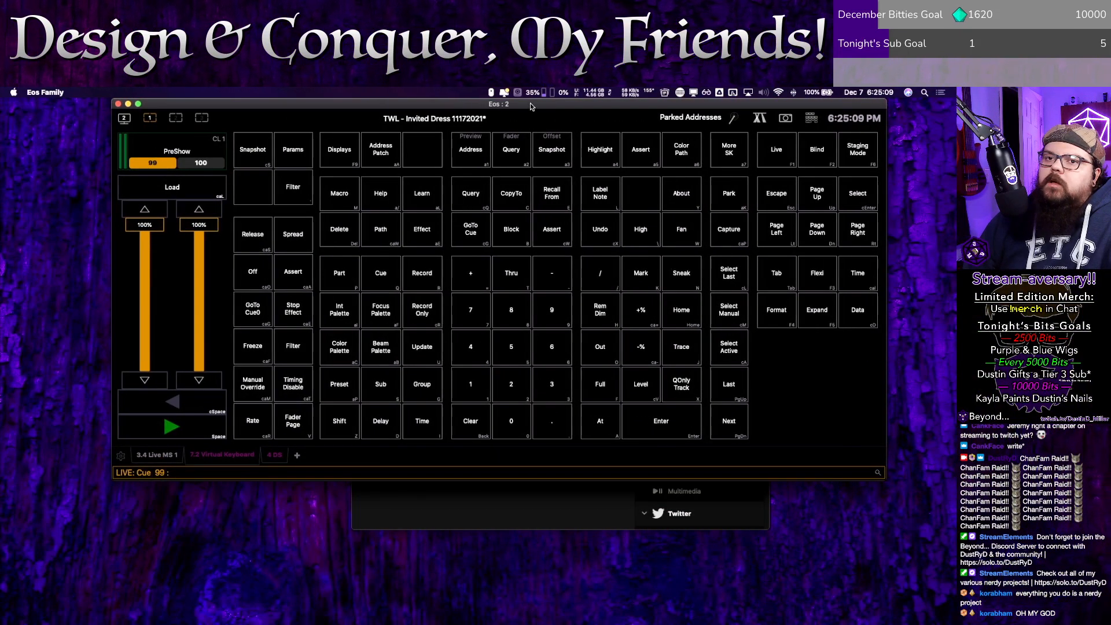
left_click_drag(522, 102, 414, 101)
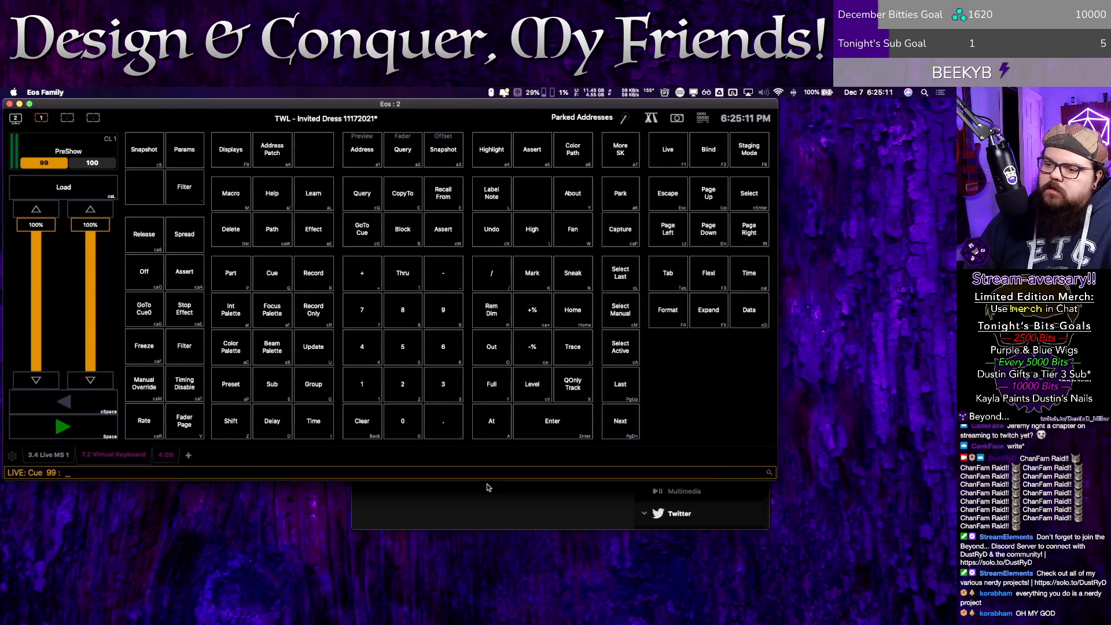
Step: Move the Stream Deck window off most of the Eos virtual keyboard and keep it in front
left_click(500, 516)
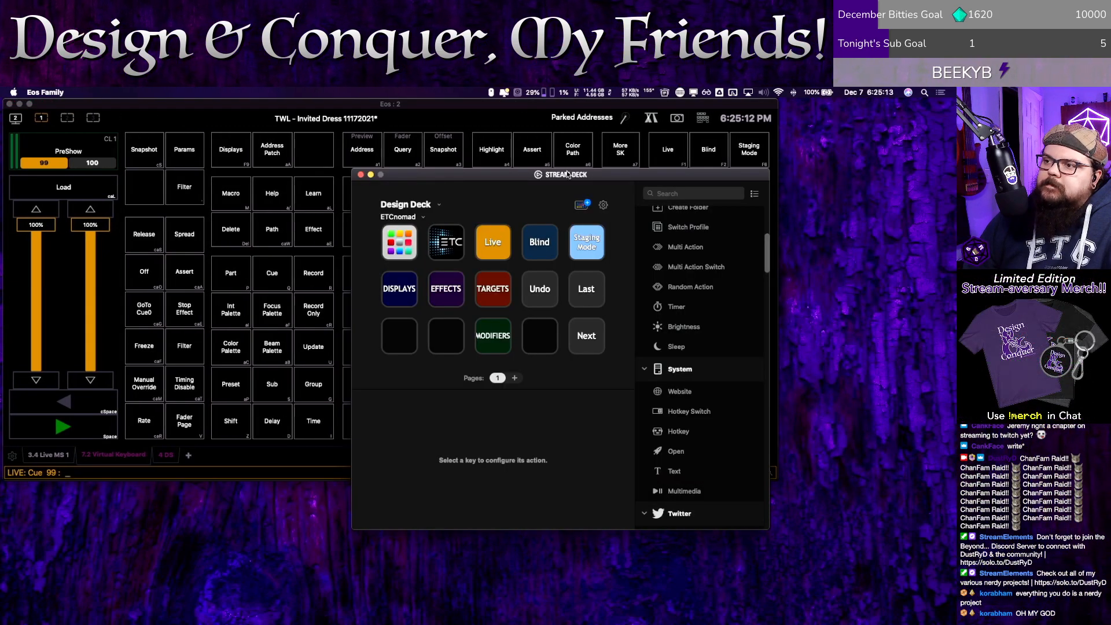
left_click_drag(567, 174, 713, 261)
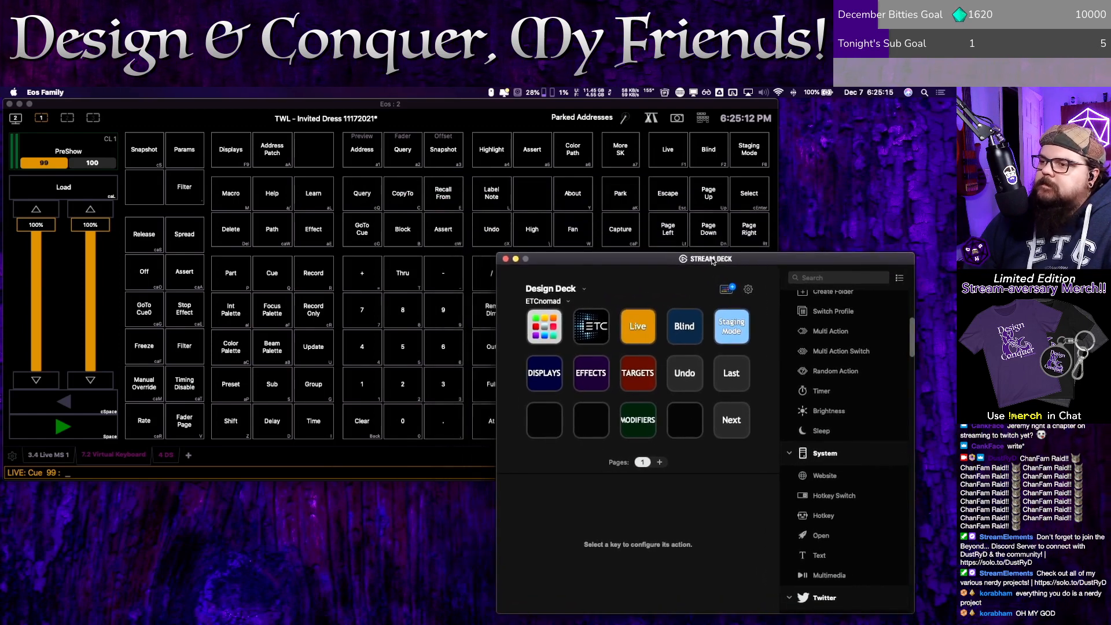
left_click(575, 105)
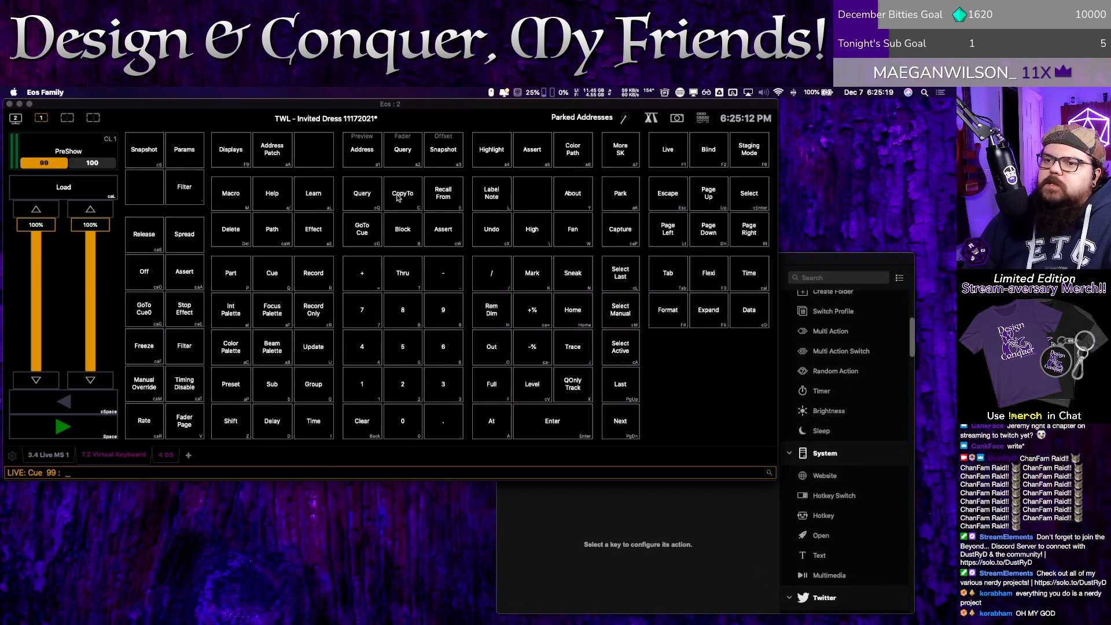
left_click(814, 262)
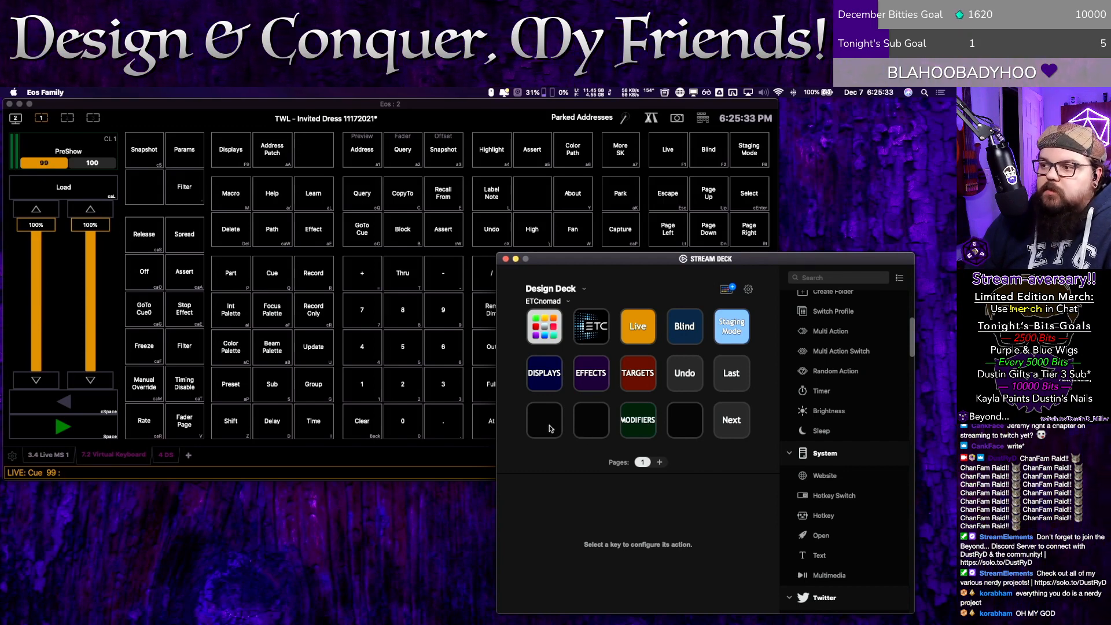
Step: Add a folder to the empty key between MODIFIERS and Next in the ETCnomad profile
left_click(677, 420)
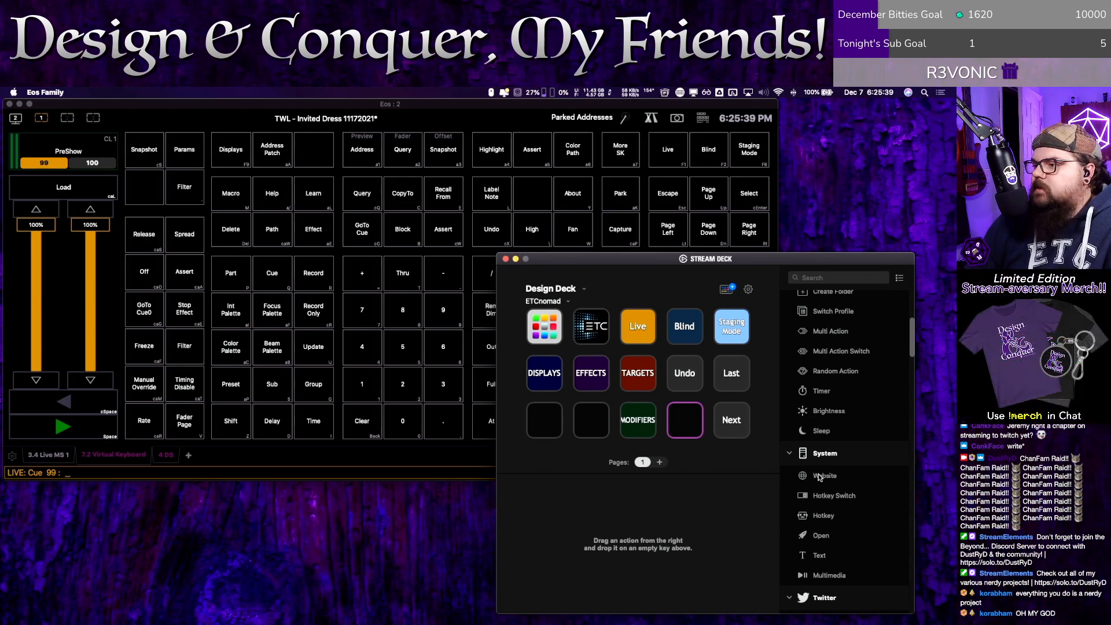
scroll(818, 477, "up", 5)
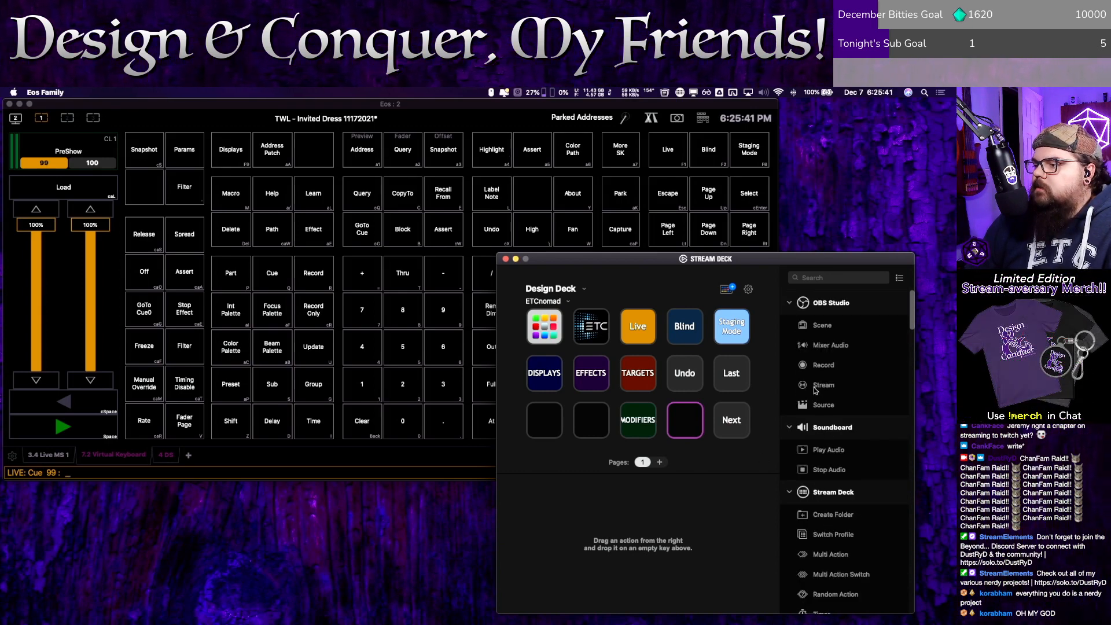
scroll(824, 460, "down", 2)
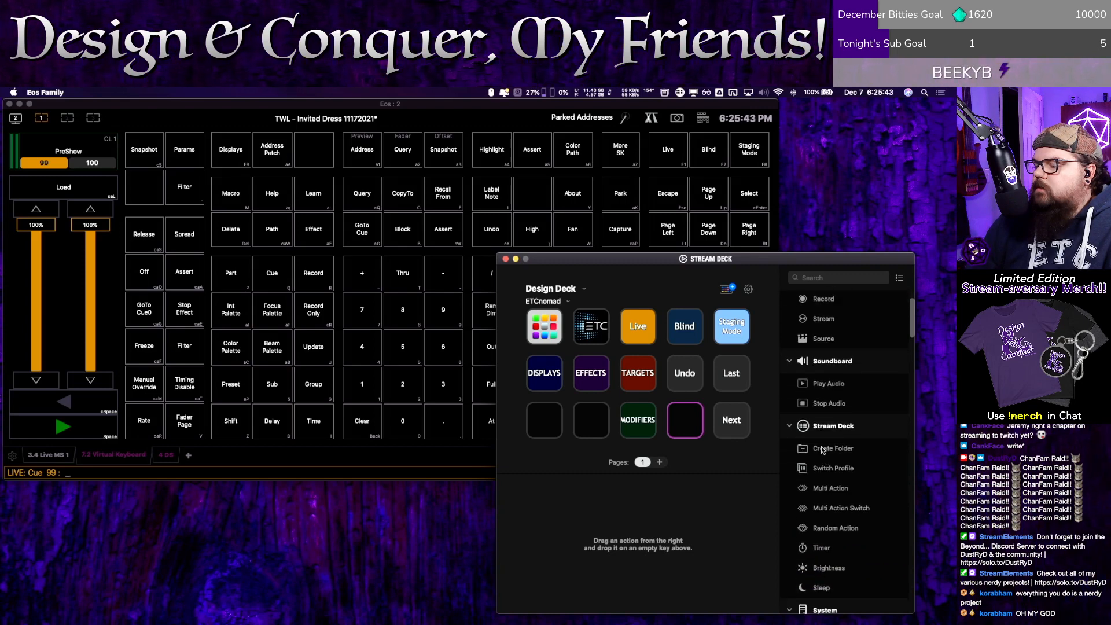
left_click_drag(826, 447, 682, 429)
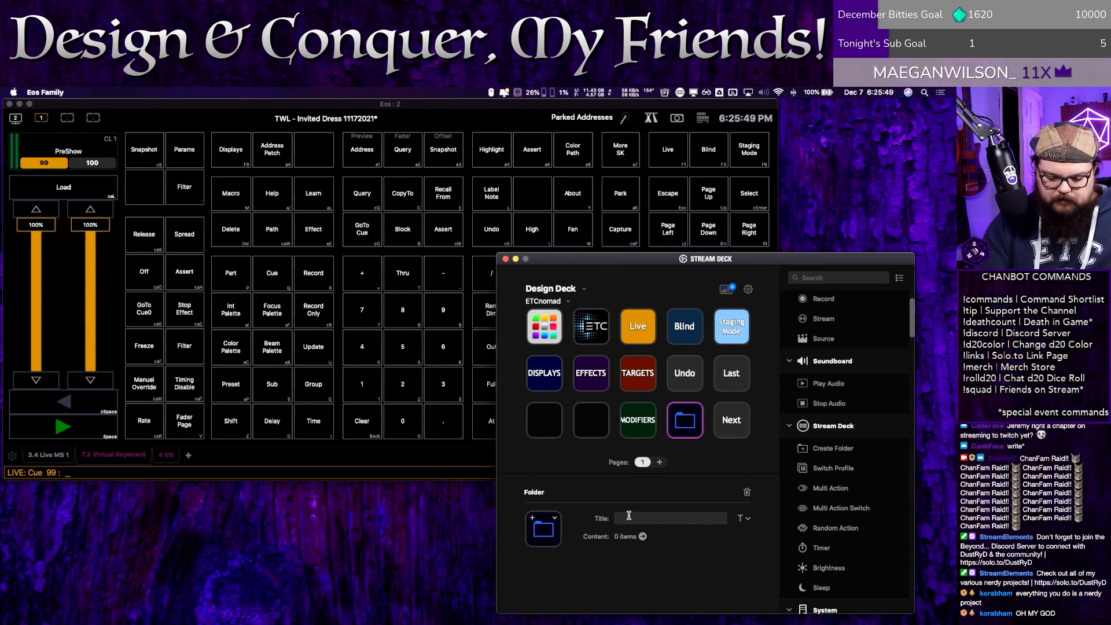
Step: Title the new folder SOFT KEYS on two lines and align the title to the middle of the key
type("OFT KEYS")
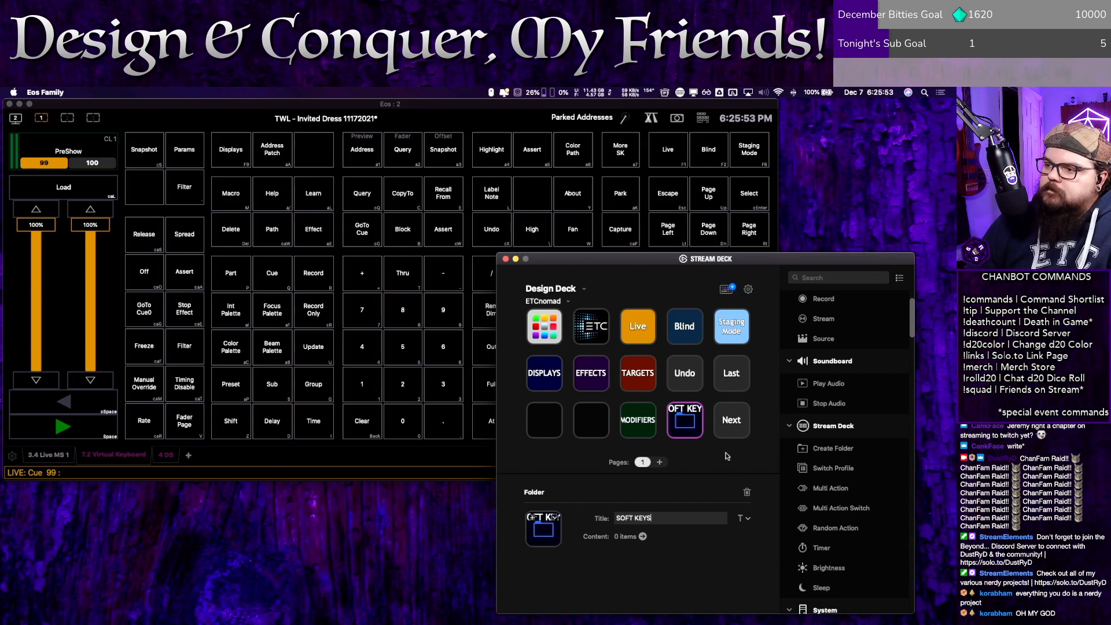
left_click(634, 518)
key("BackSpace")
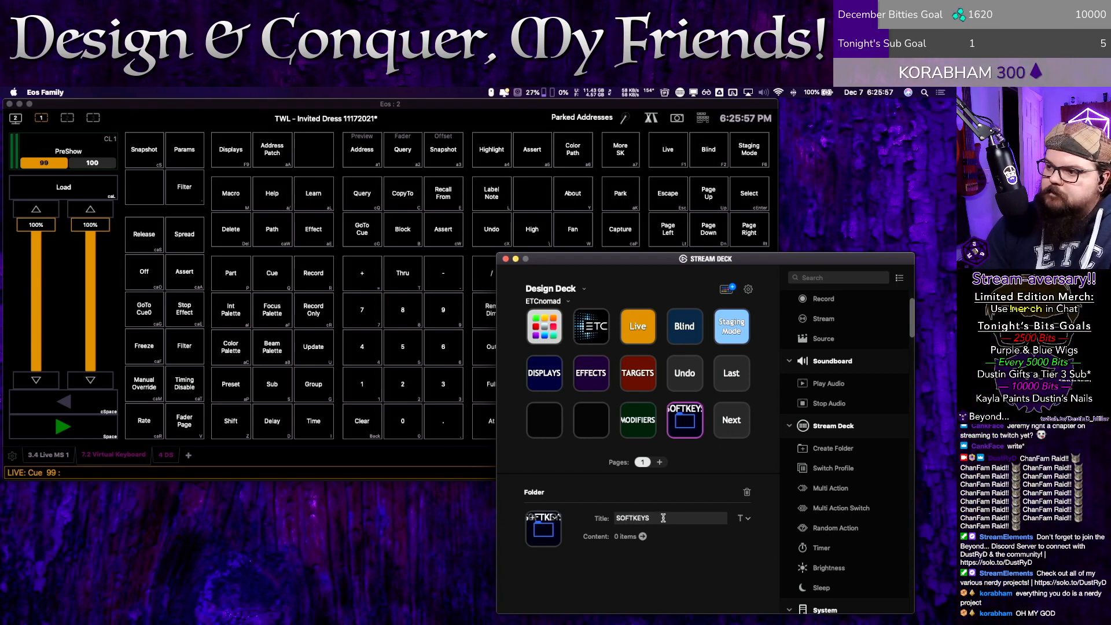
key("Return")
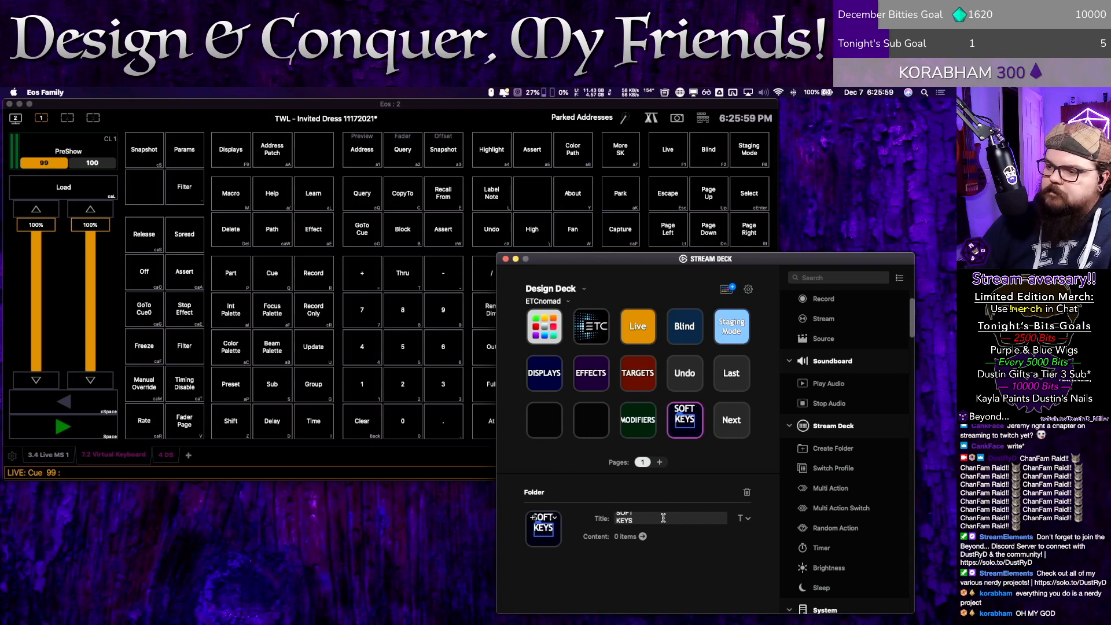
left_click(748, 519)
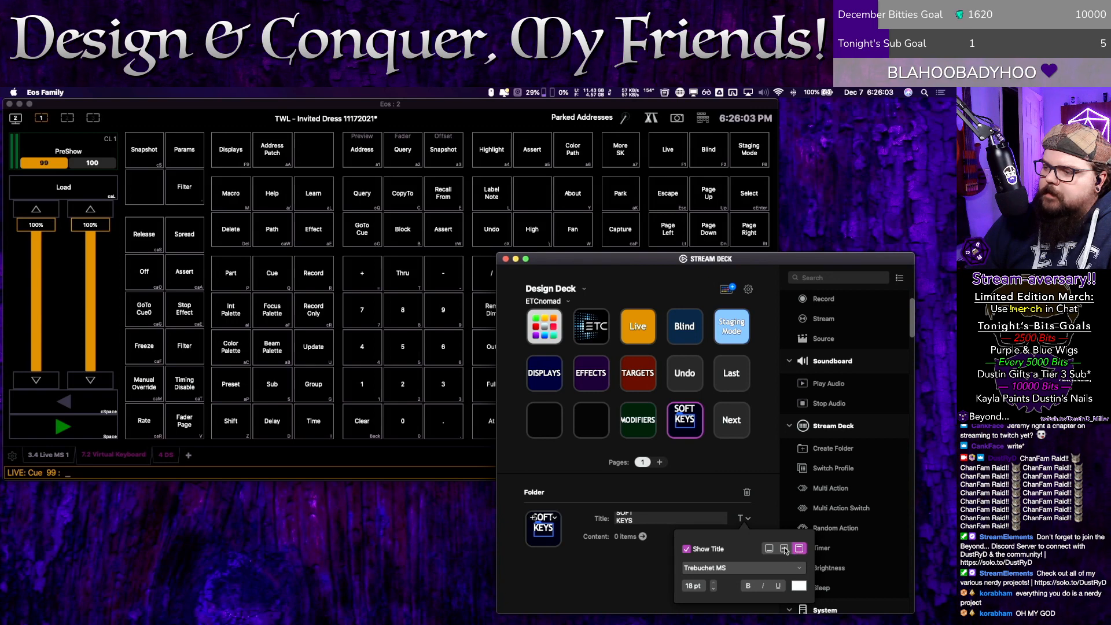
left_click(784, 548)
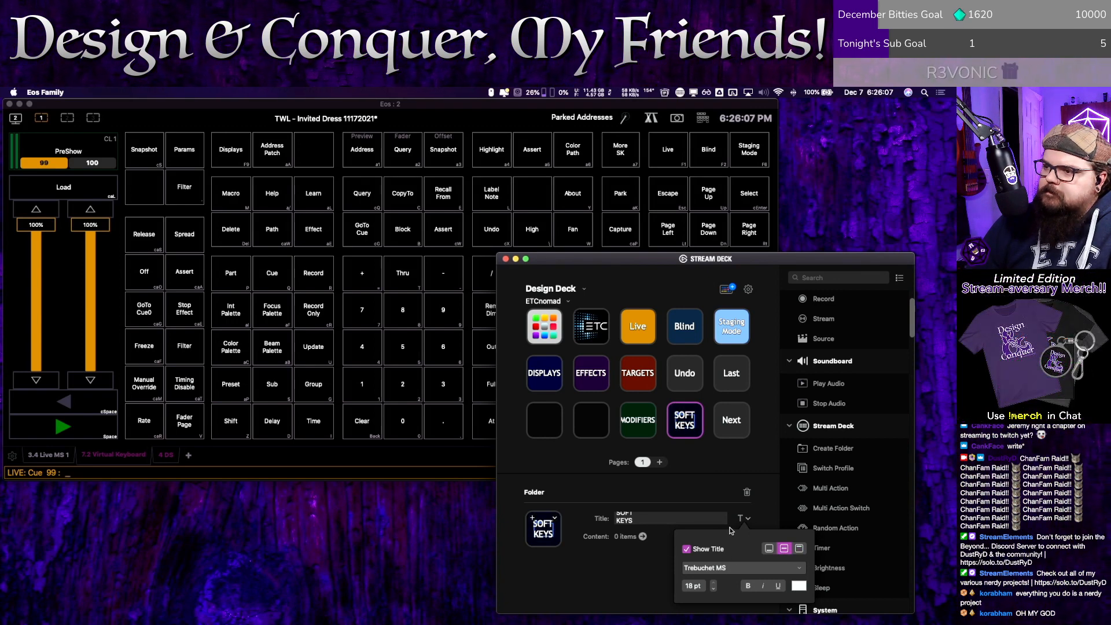
Step: Check the title formatting of the TARGETS folder and set the SOFT KEYS title to 16 pt to match
left_click(647, 385)
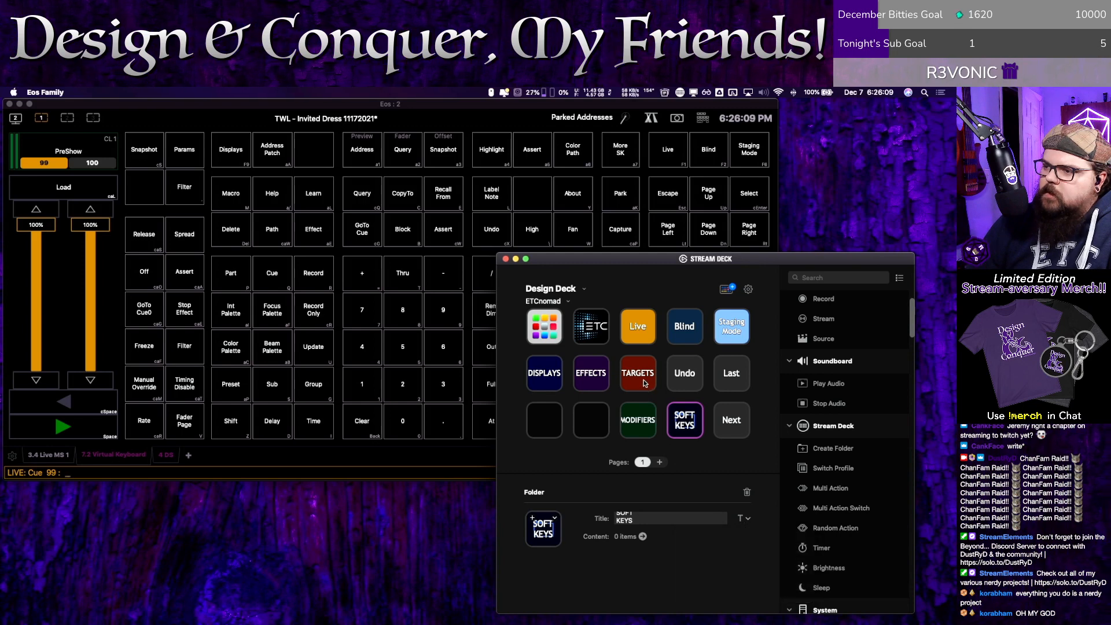
left_click(646, 384)
left_click(742, 517)
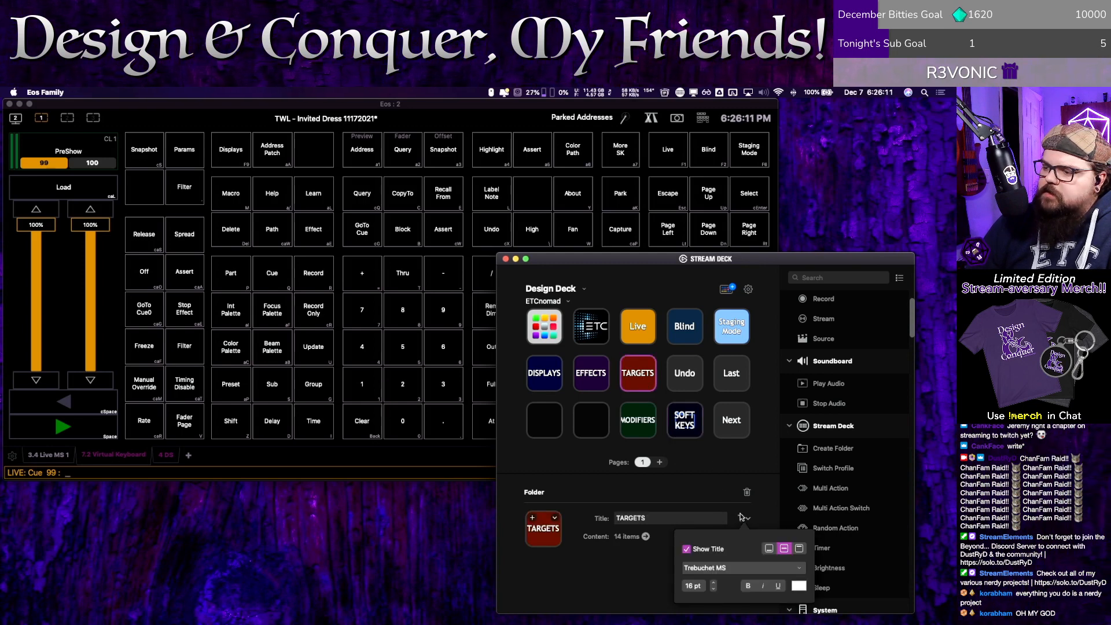
left_click(702, 431)
left_click(697, 427)
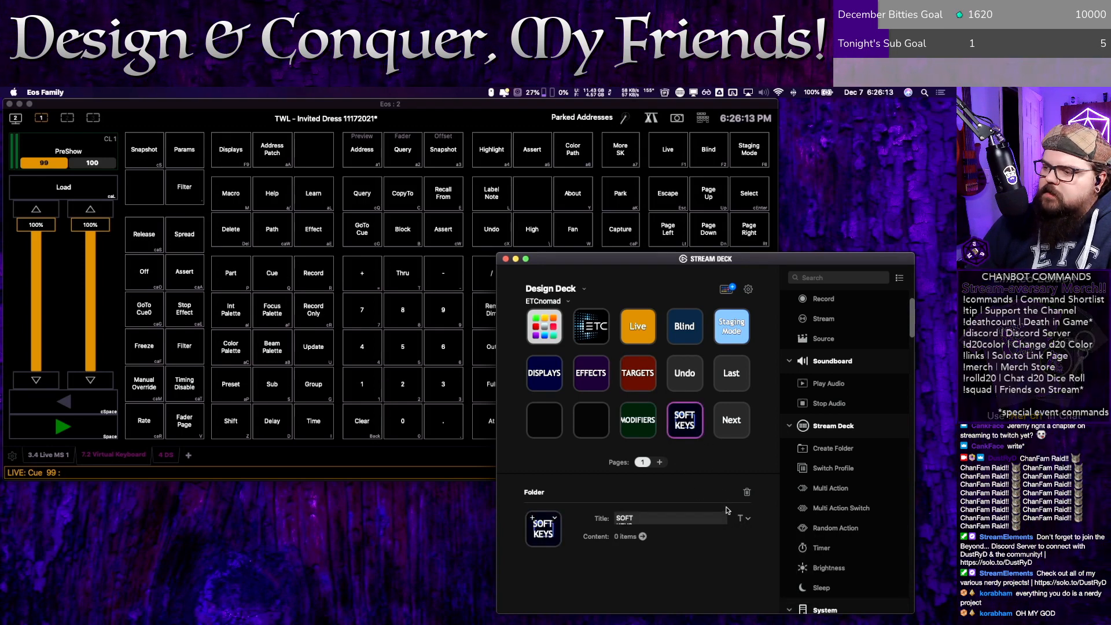
left_click(740, 519)
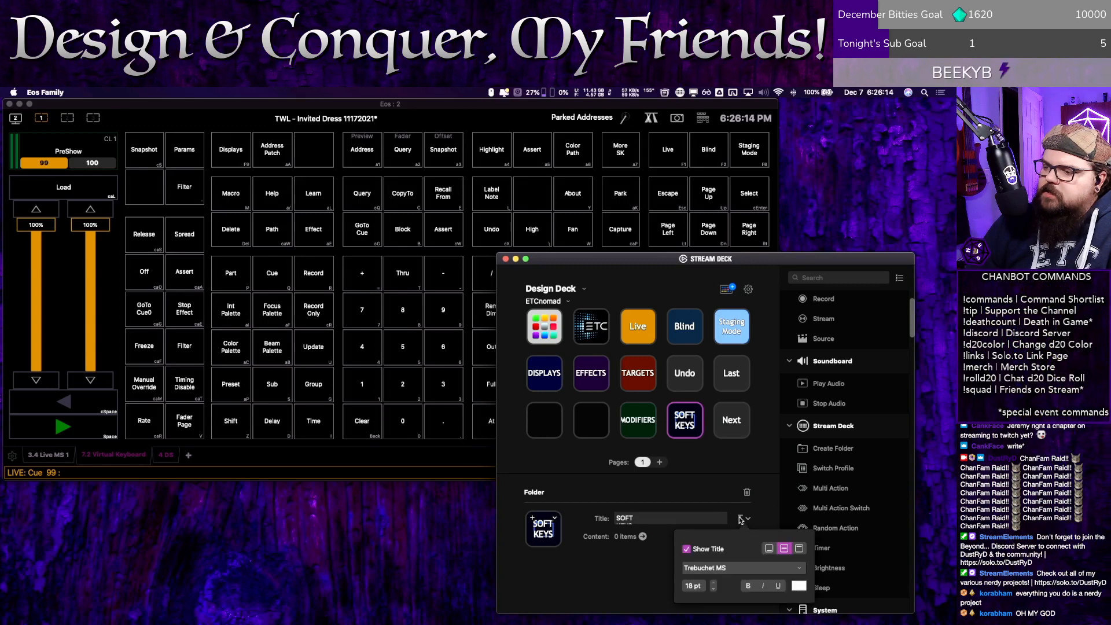
left_click(714, 589)
left_click(714, 589)
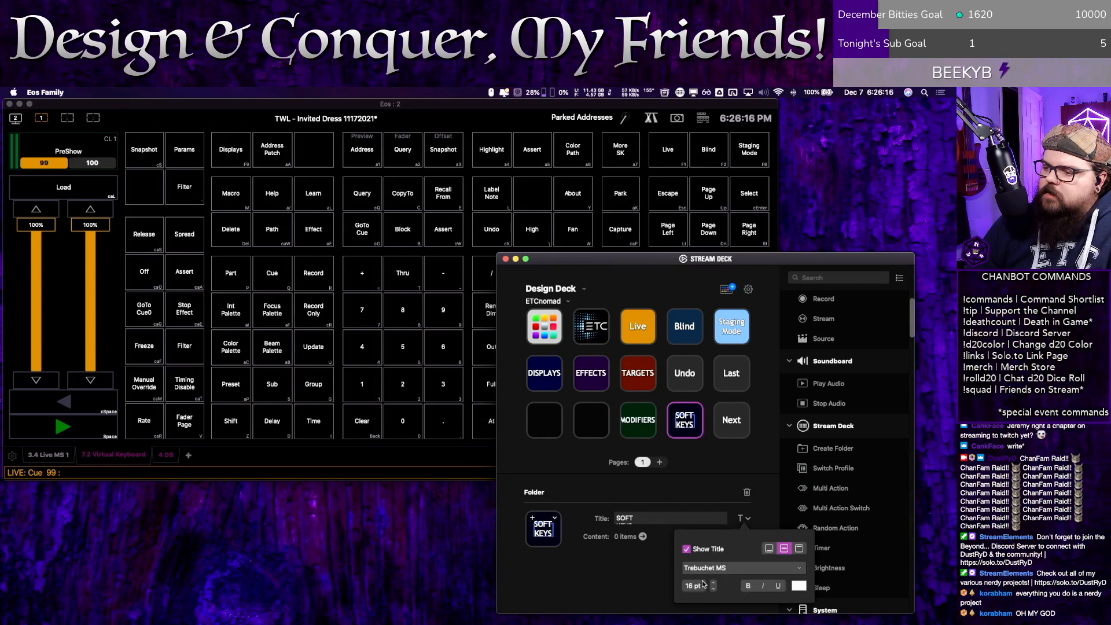
Step: Join the SOFT KEYS title onto one line and split it into two lines again
left_click(628, 522)
key("Right")
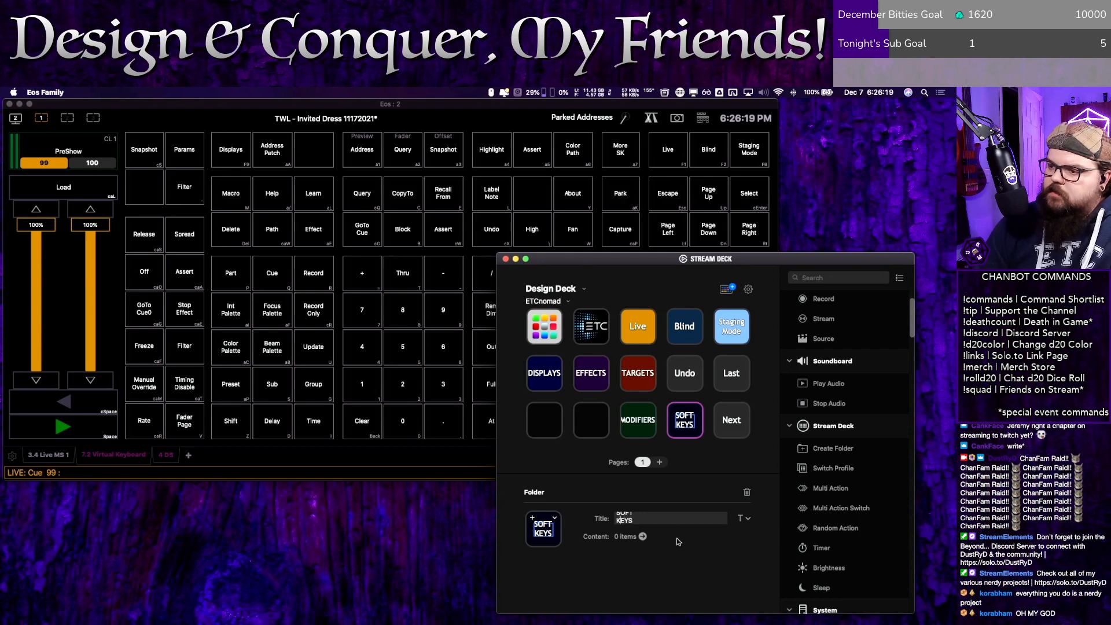
key("BackSpace")
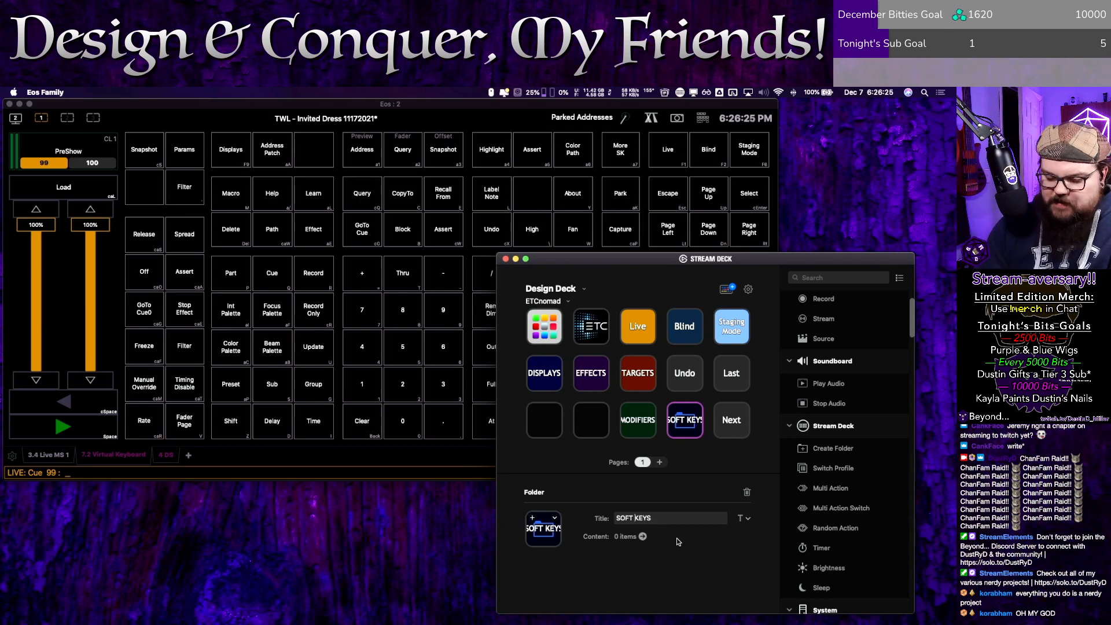
key("Return")
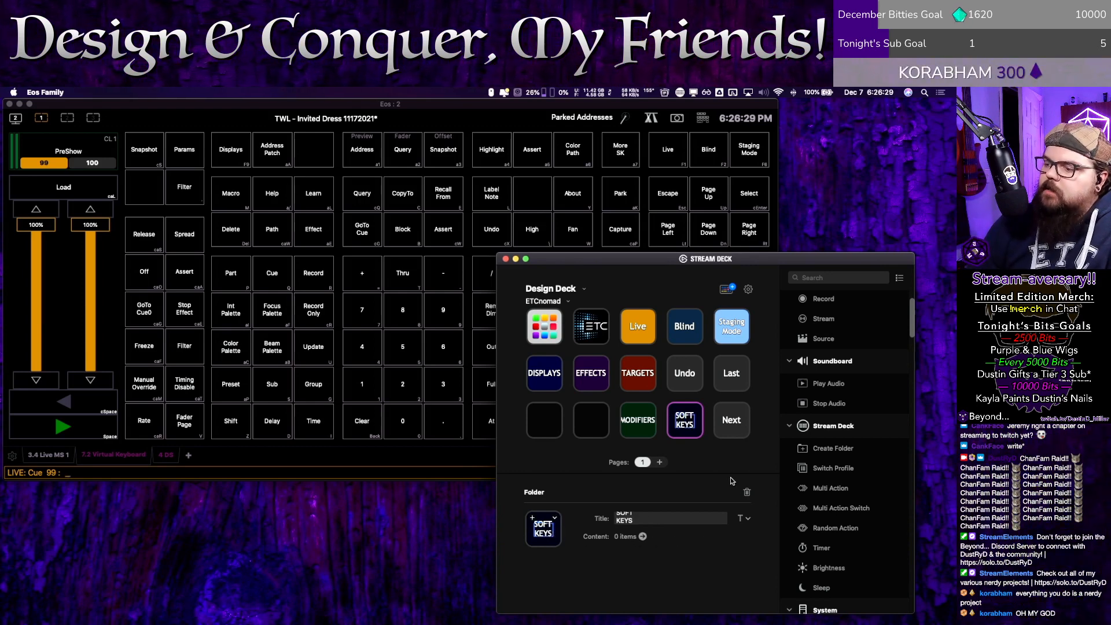
Step: Open the ETCnomad Colors folder inside Projects in Finder and move its window clear of the Stream Deck keys
mouse_move(742, 620)
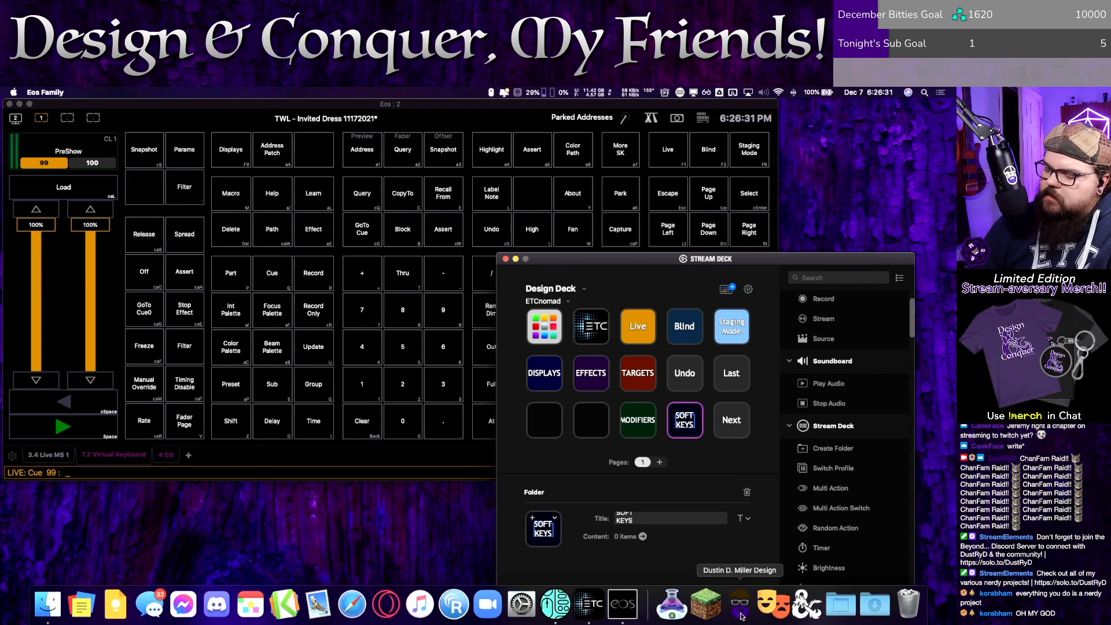
left_click(741, 612)
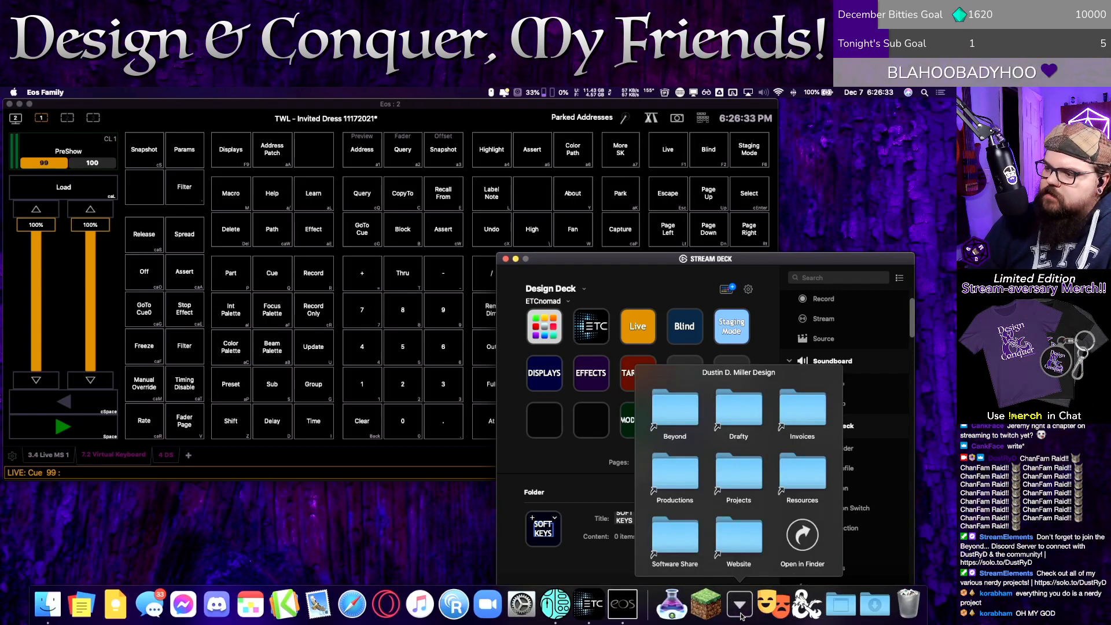
left_click(742, 615)
left_click(741, 615)
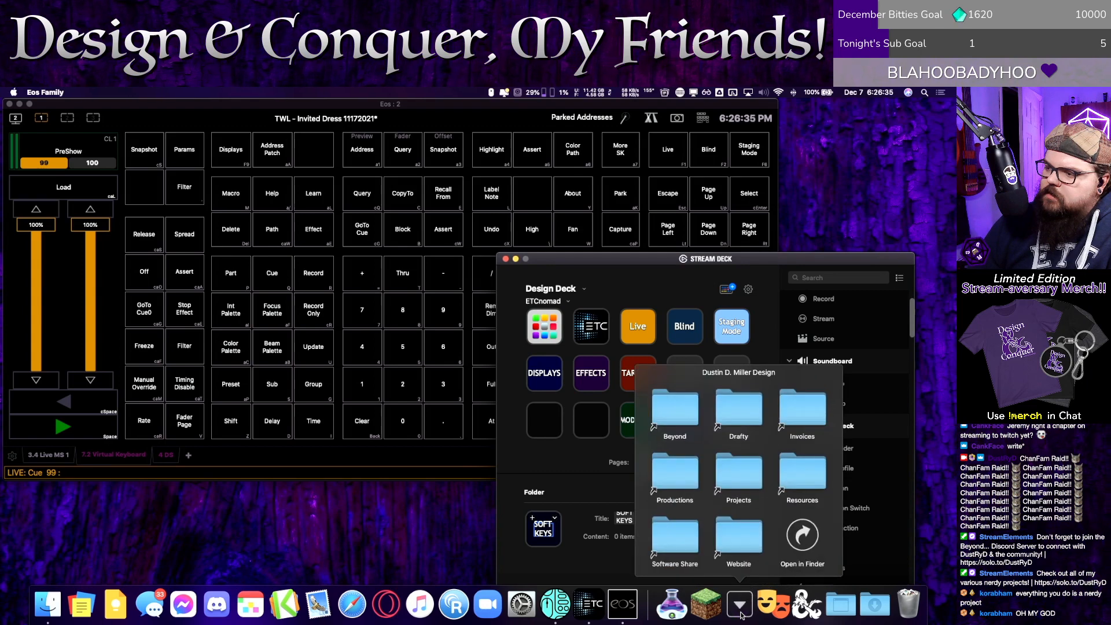
left_click(728, 483)
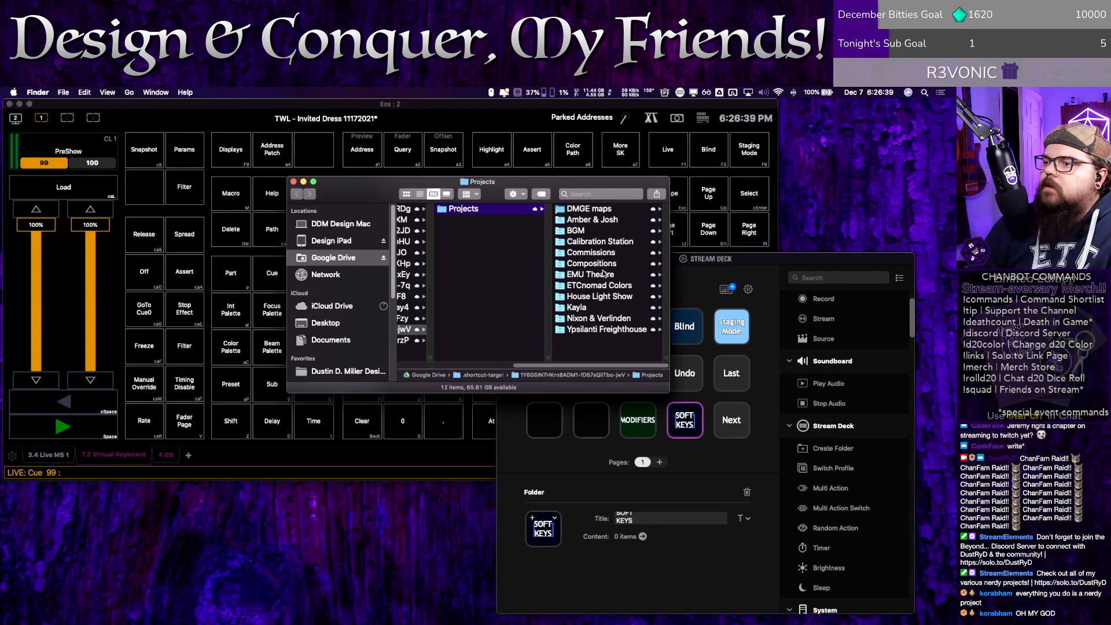
left_click(604, 285)
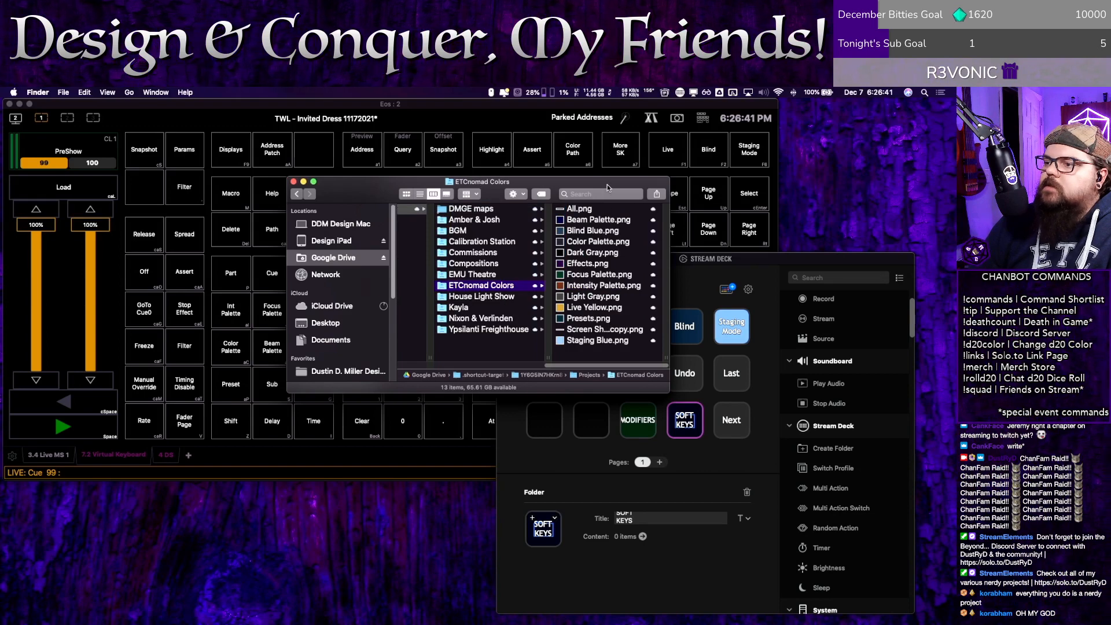
left_click_drag(607, 184, 442, 183)
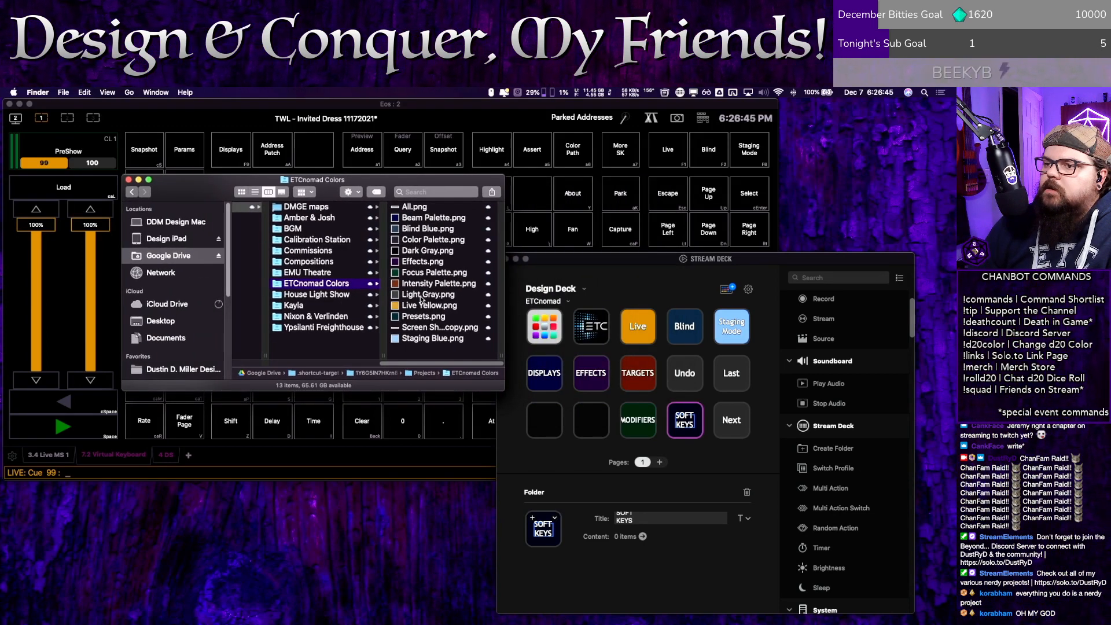
Step: Apply Dark Gray.png from Finder as the SOFT KEYS folder's icon and replace it with Blind Blue.png
left_click(419, 253)
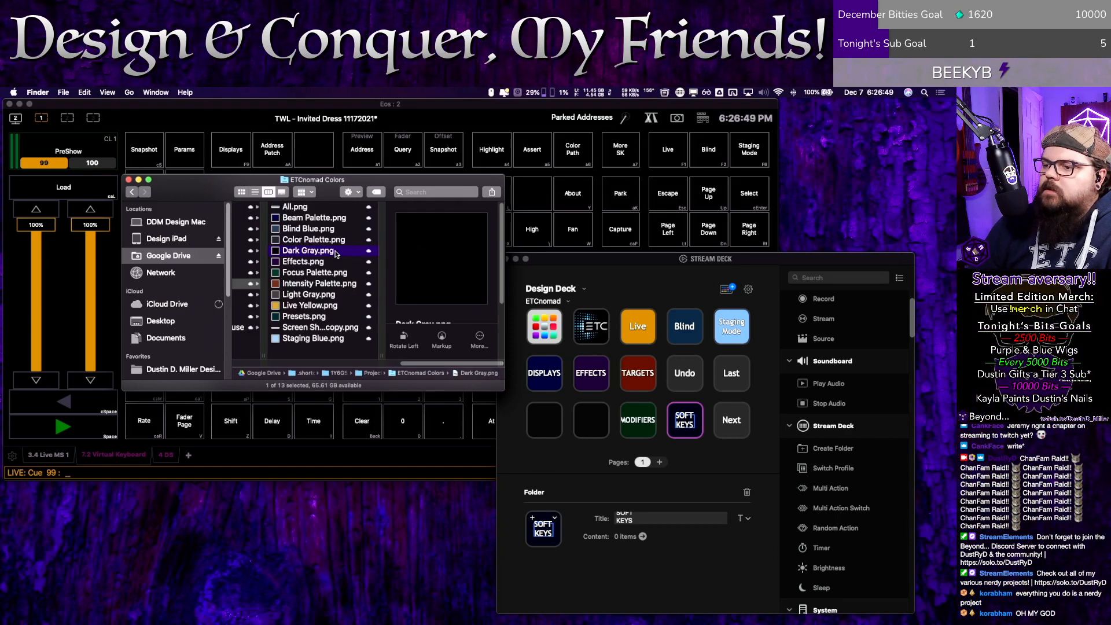
left_click_drag(336, 254, 545, 537)
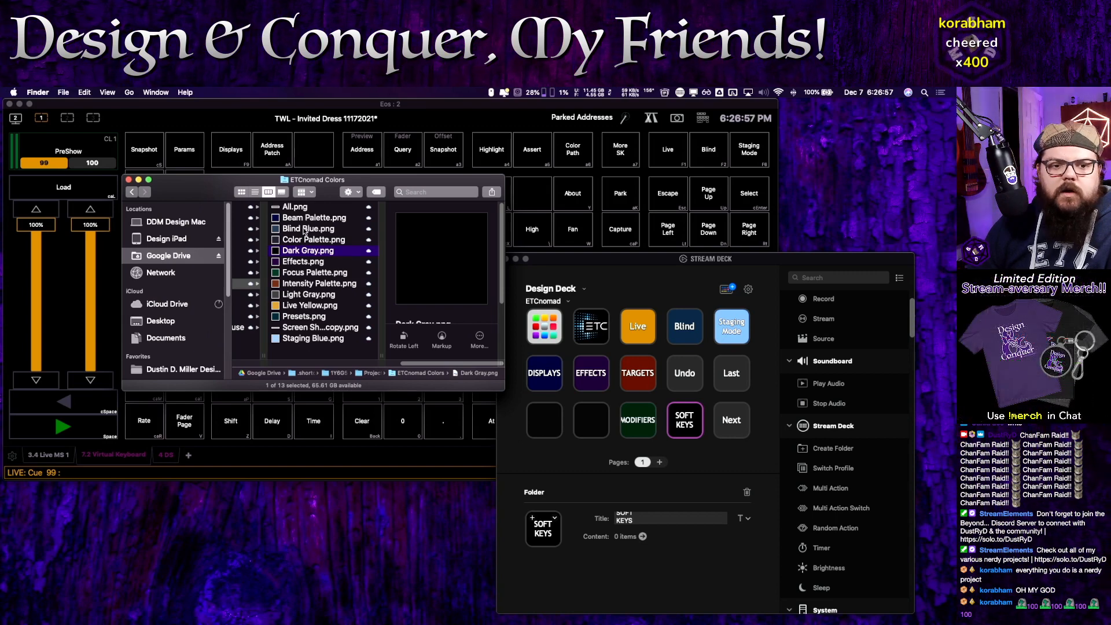
left_click_drag(305, 232, 551, 542)
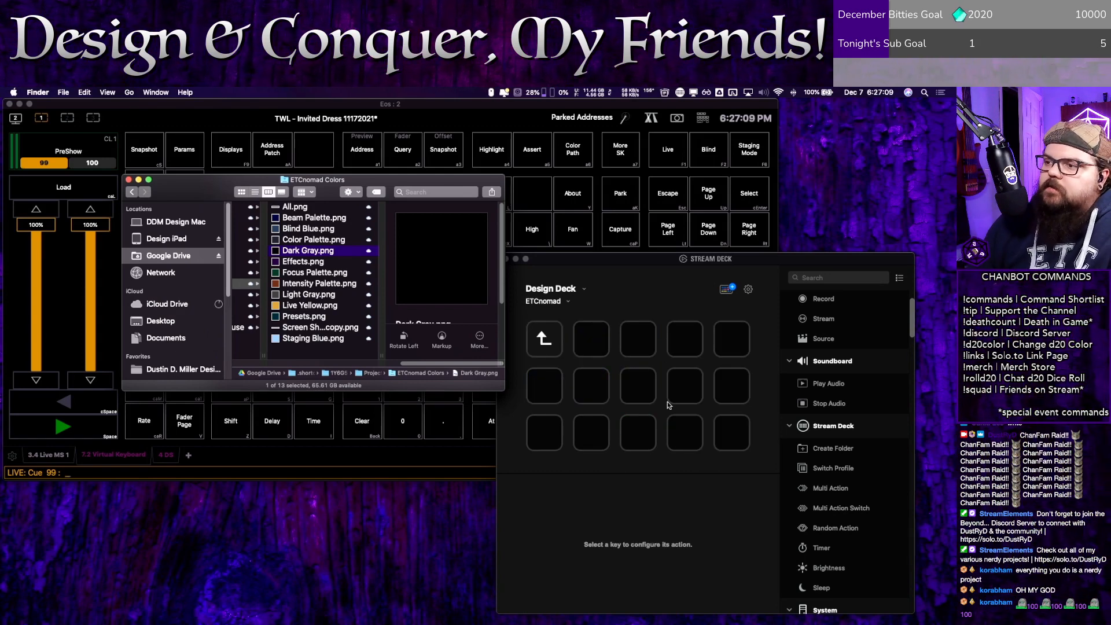
Step: Place an OSC Remote Push action on the first empty key of the SOFT KEYS folder
left_click(604, 345)
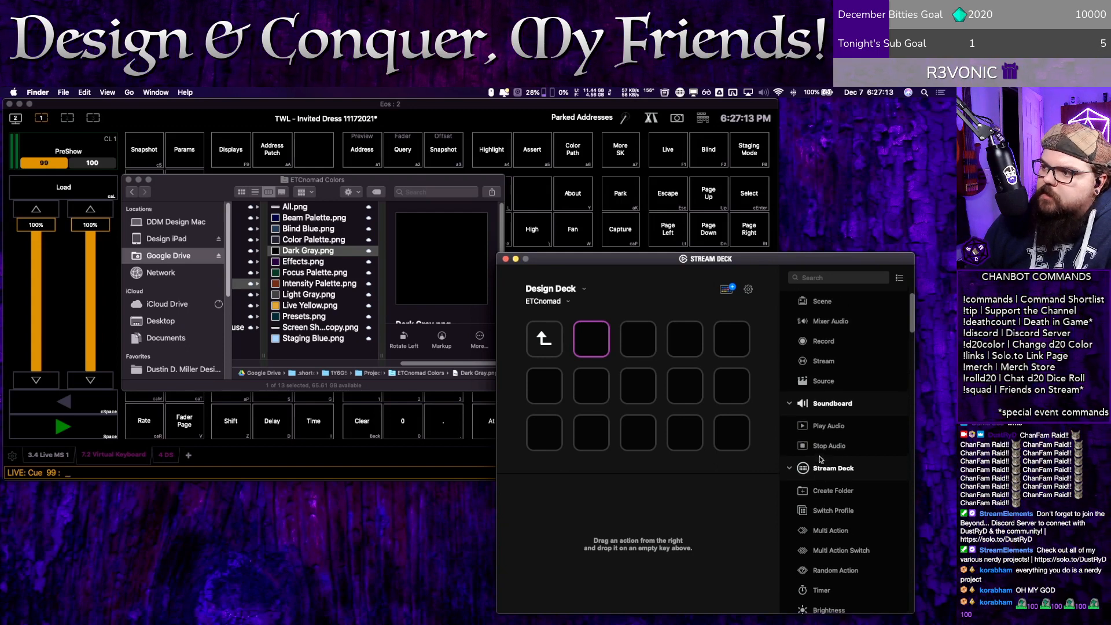
scroll(820, 460, "down", 10)
scroll(819, 460, "down", 12)
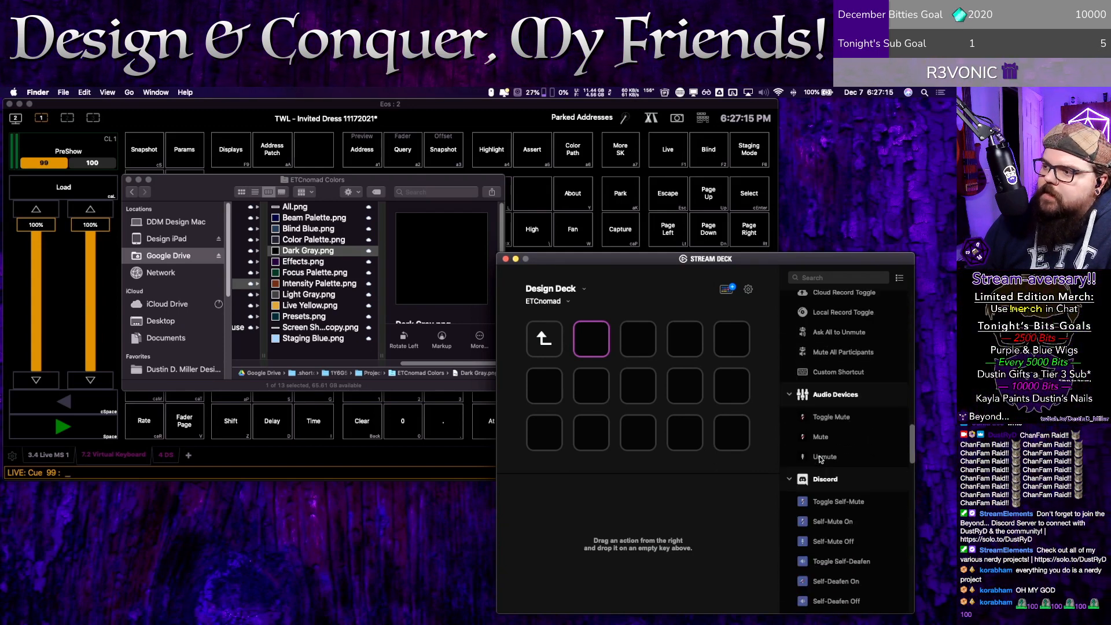
scroll(830, 463, "down", 12)
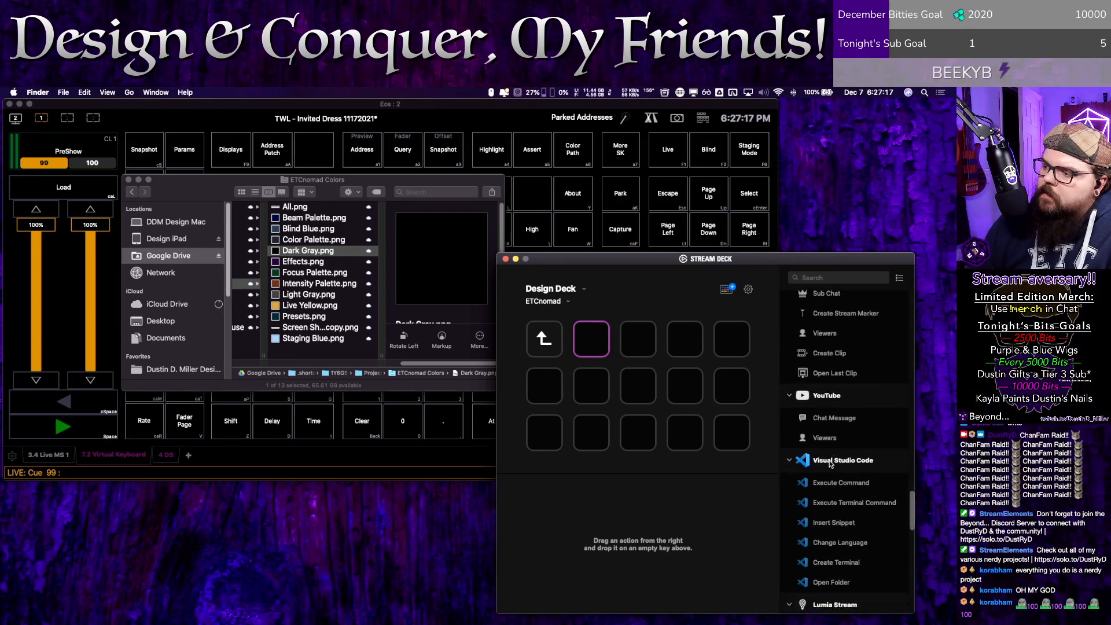
scroll(831, 463, "up", 10)
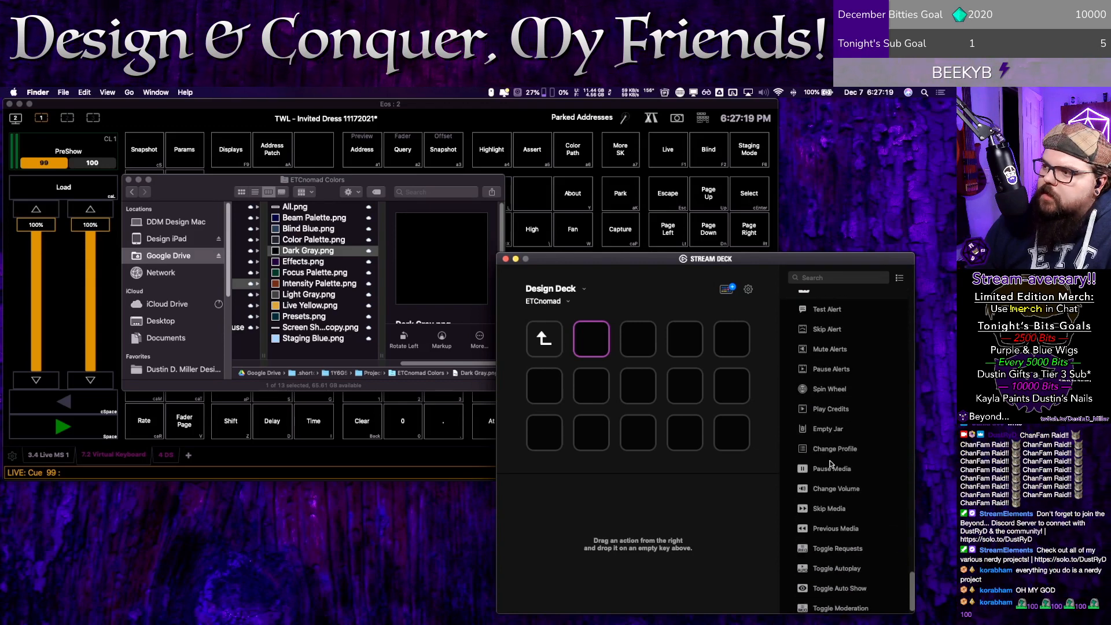
scroll(830, 463, "up", 10)
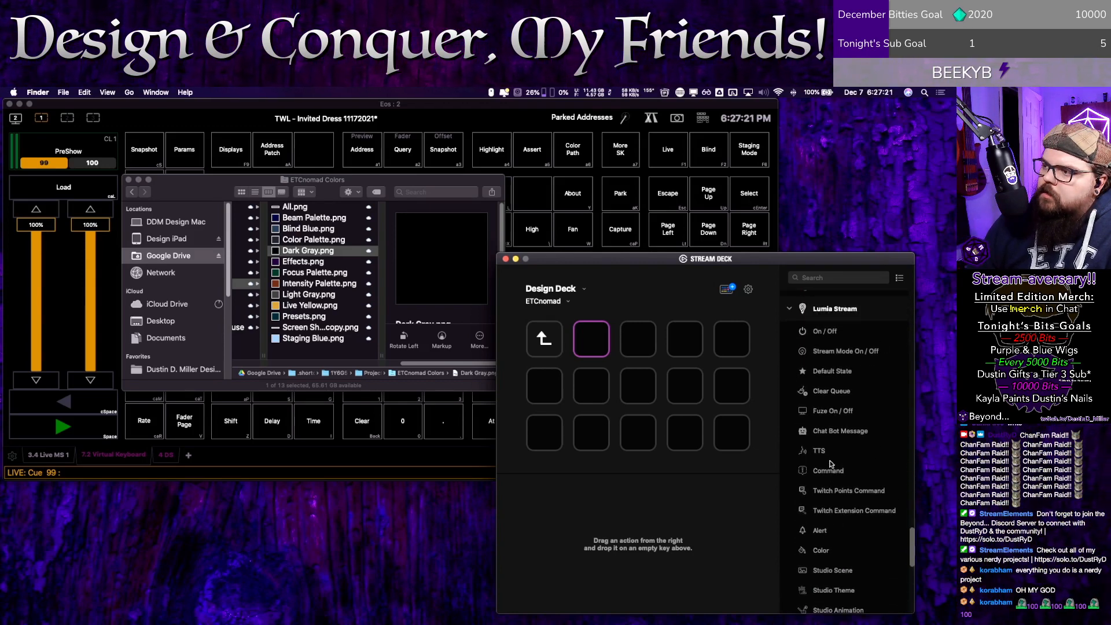
scroll(831, 462, "down", 10)
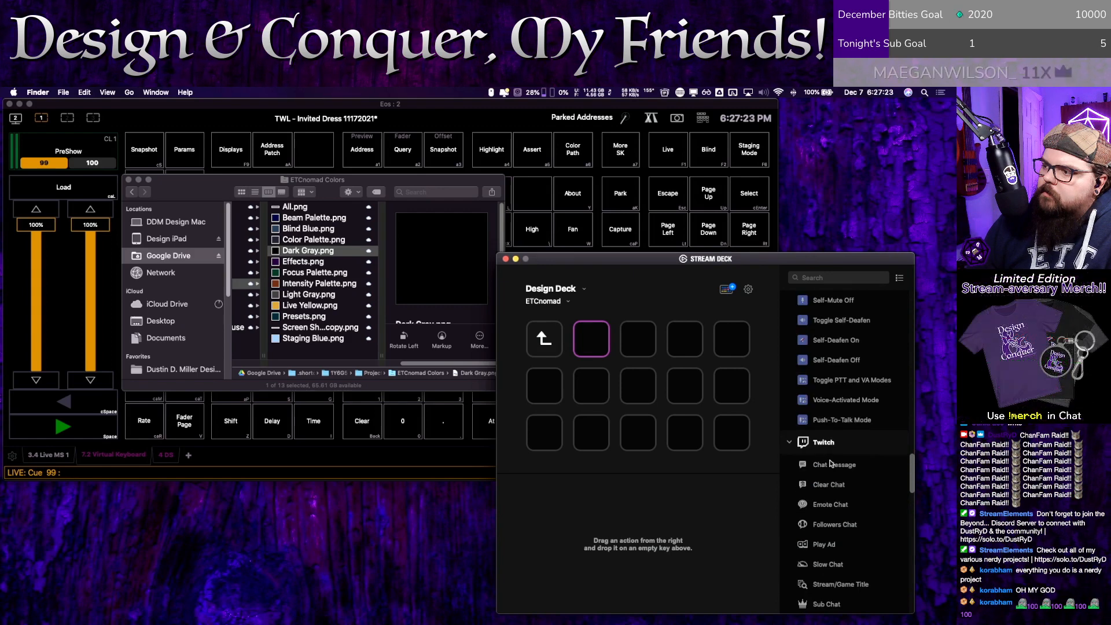
scroll(831, 462, "up", 3)
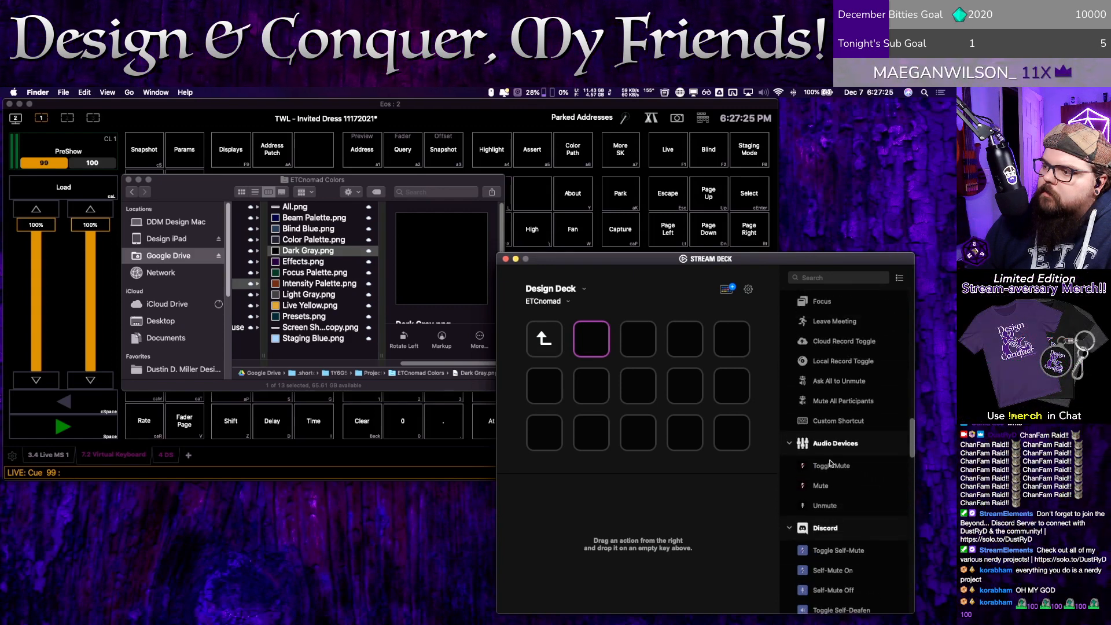
scroll(830, 462, "up", 12)
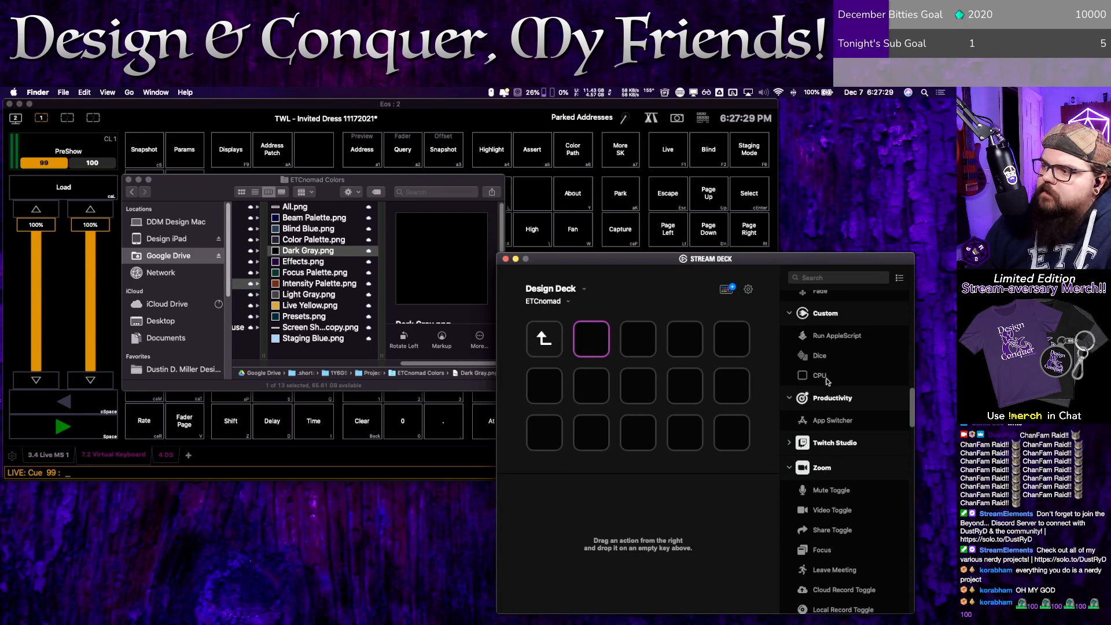
scroll(828, 382, "up", 10)
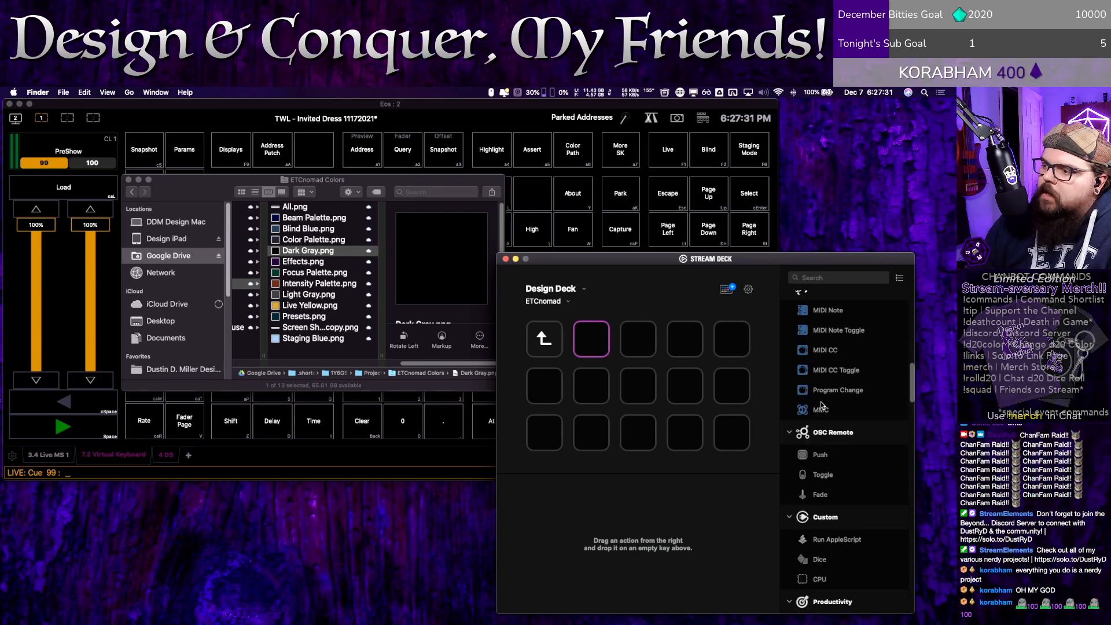
left_click_drag(816, 454, 593, 339)
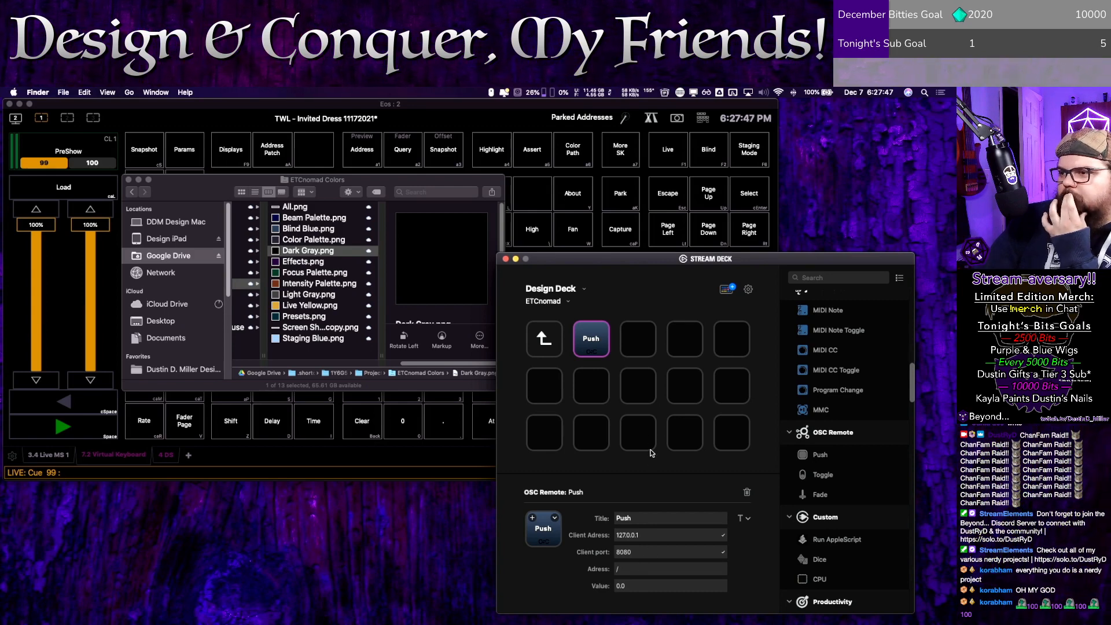
Step: Delete the Push action from the first key beside the folder's back key
left_click(602, 299)
left_click(593, 328)
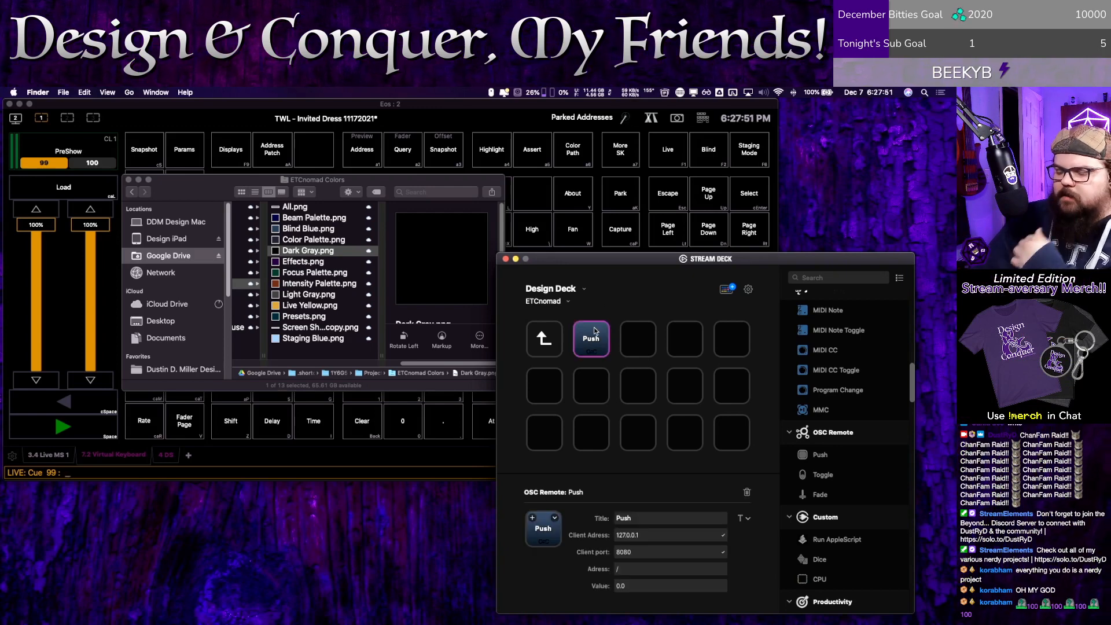
key("Delete")
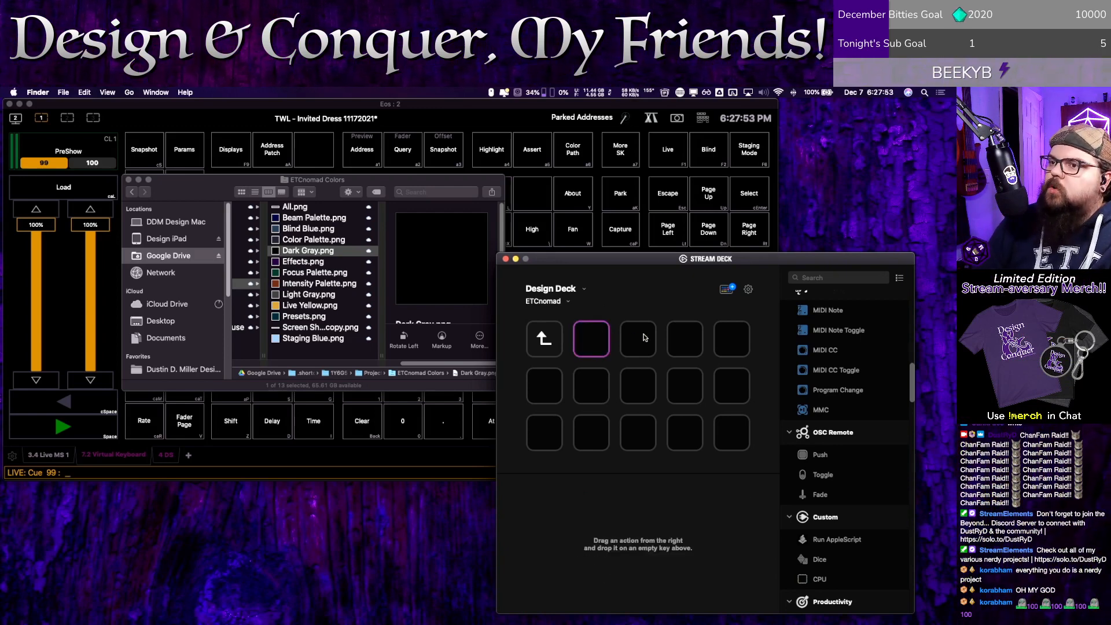
Step: Place a System Hotkey action titled S1 on the first empty key and give it the Blind Blue.png icon
scroll(835, 414, "down", 10)
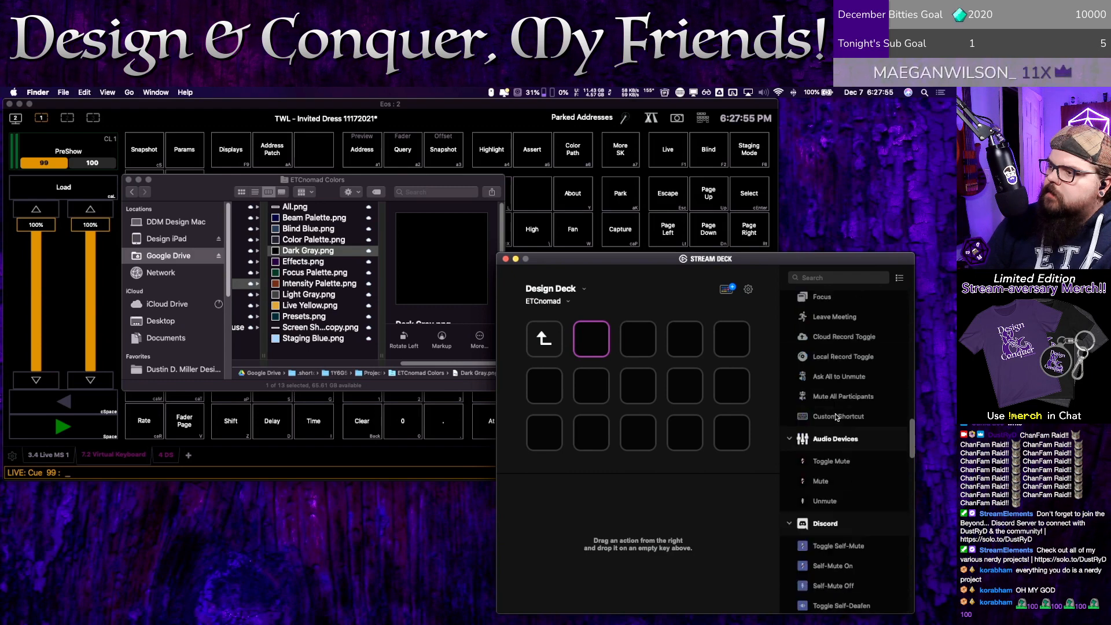
scroll(835, 415, "up", 8)
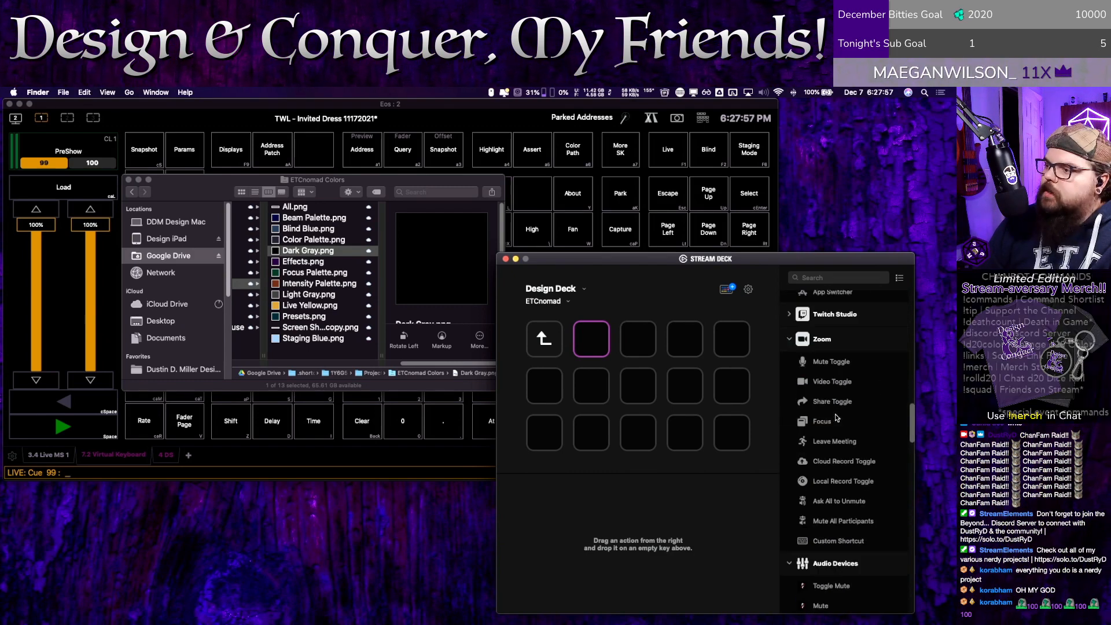
scroll(835, 418, "up", 8)
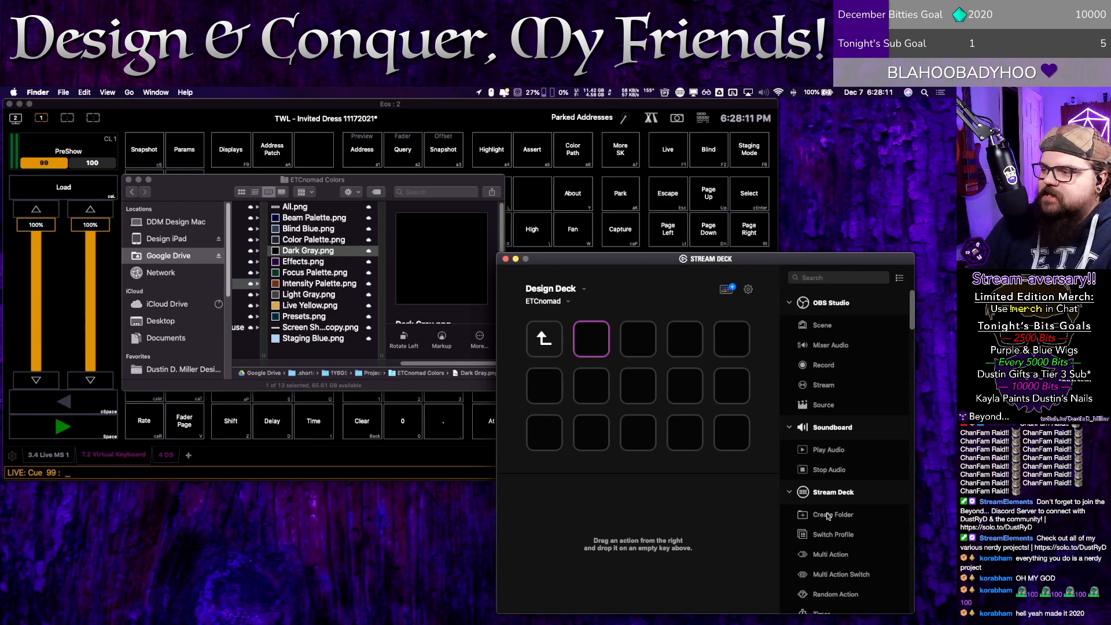
scroll(828, 509, "down", 5)
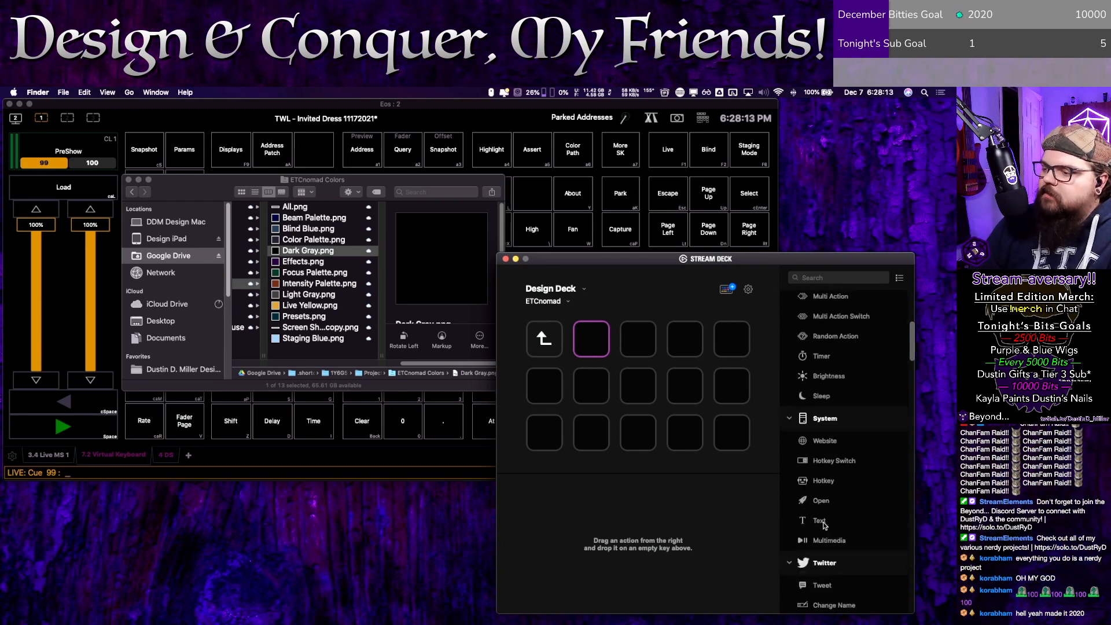
scroll(827, 517, "down", 5)
left_click_drag(819, 482, 598, 342)
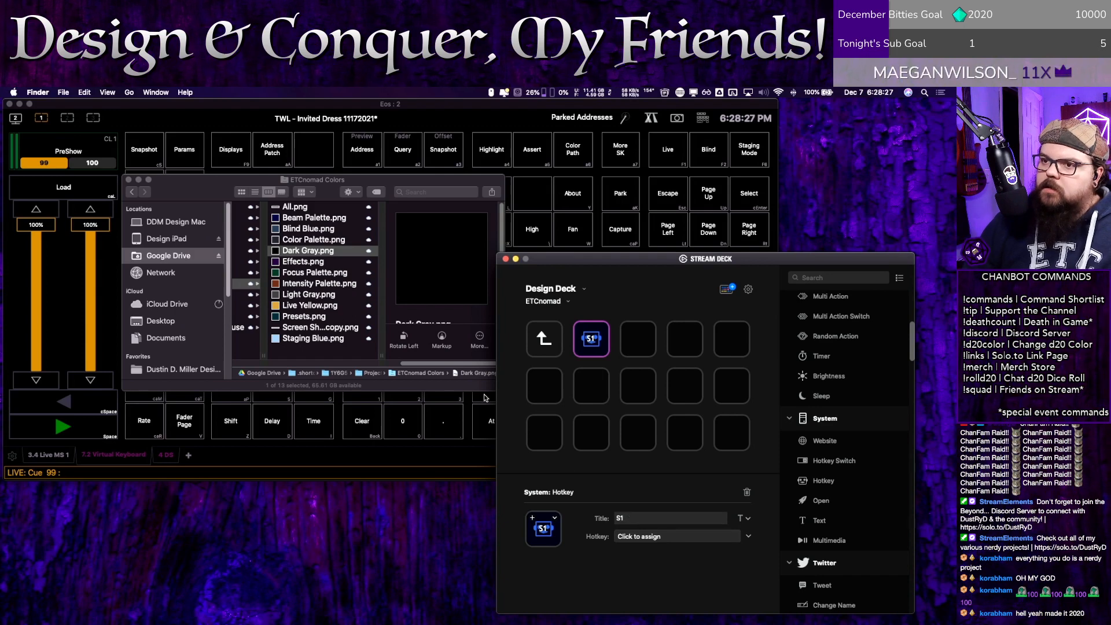
left_click_drag(306, 233, 543, 528)
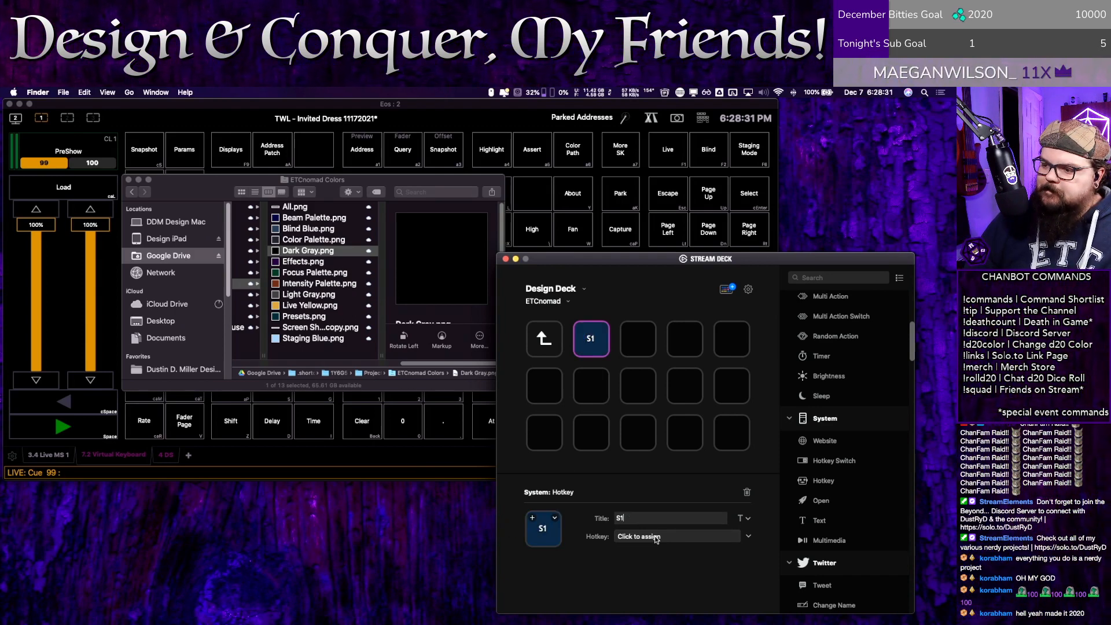
Step: Record ⌘1 as the S1 key's hotkey and replace it with ⌥1
left_click(656, 537)
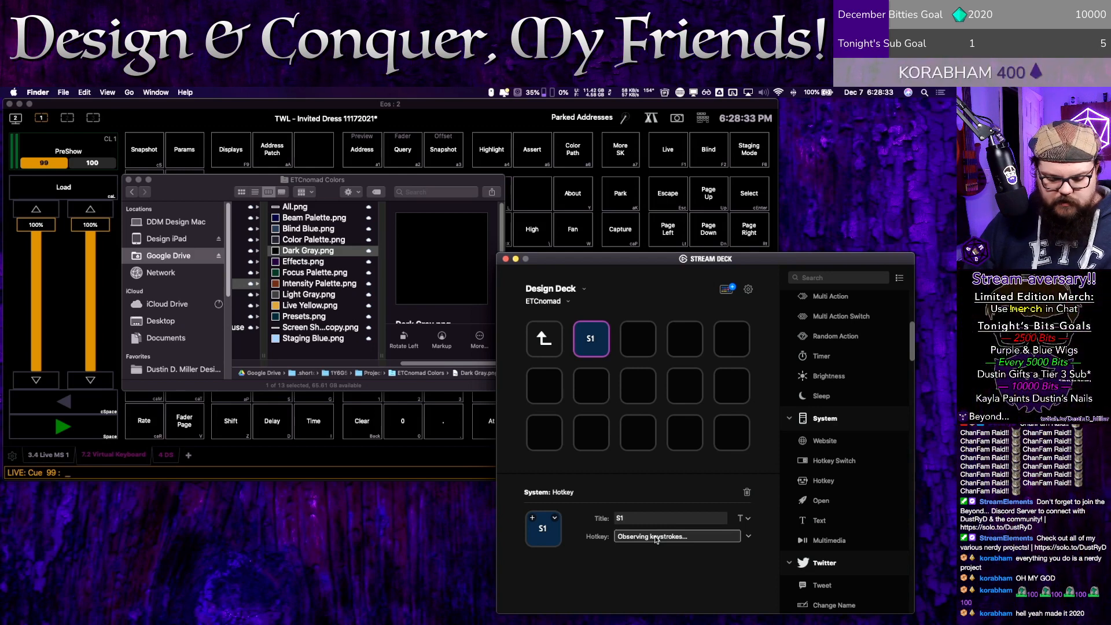
key("super+1")
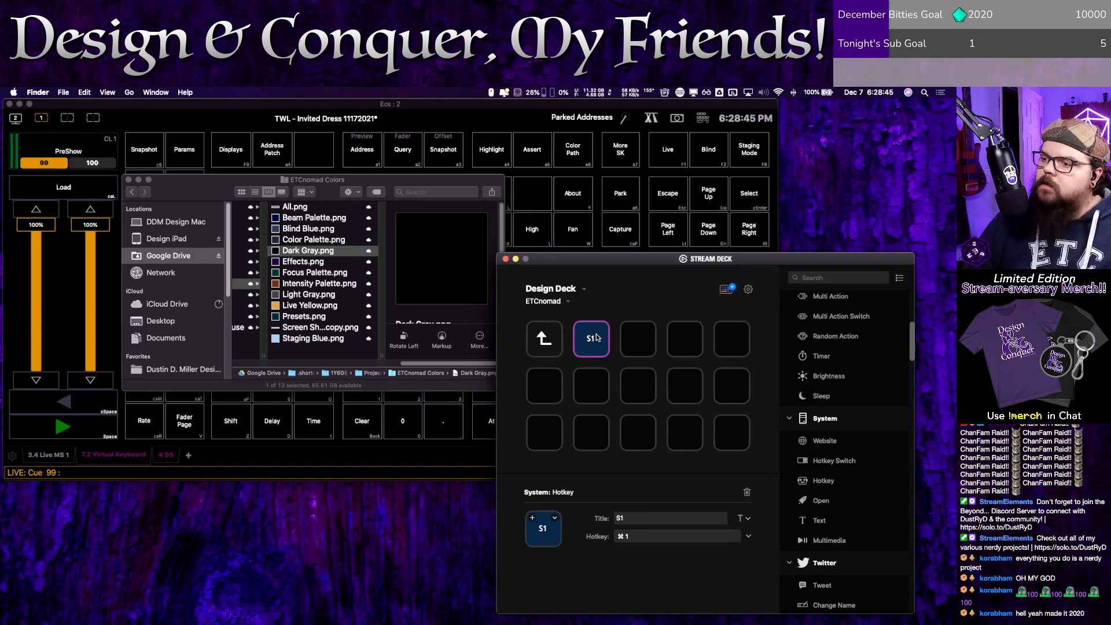
left_click(647, 533)
key("alt+1")
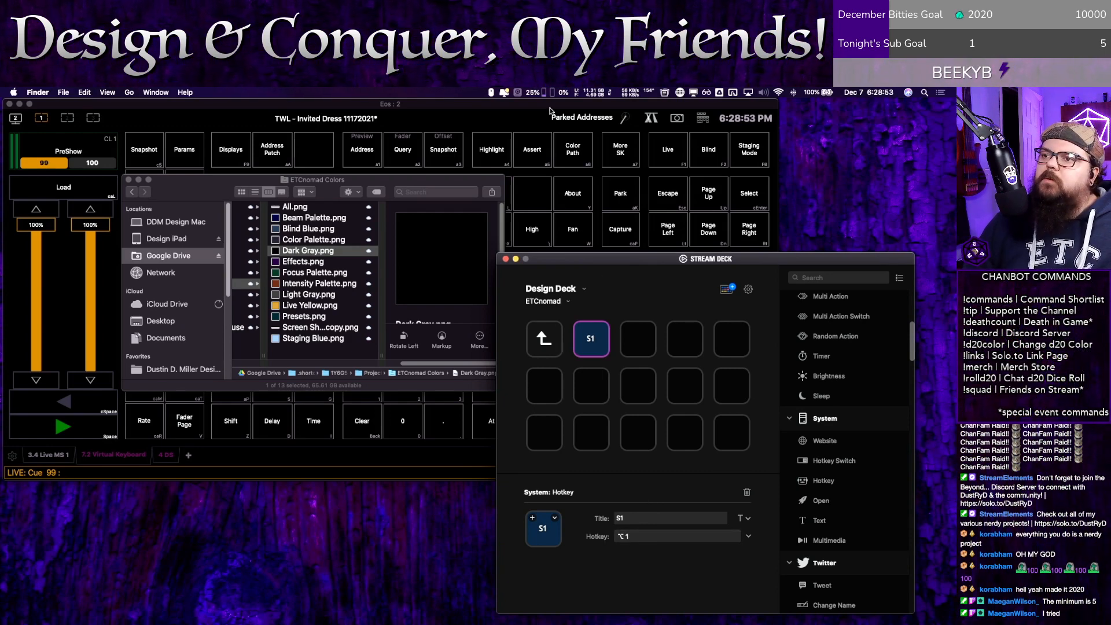
Step: Switch to Eos, test the first soft key by entering Address, and clear it from the command line
left_click(522, 106)
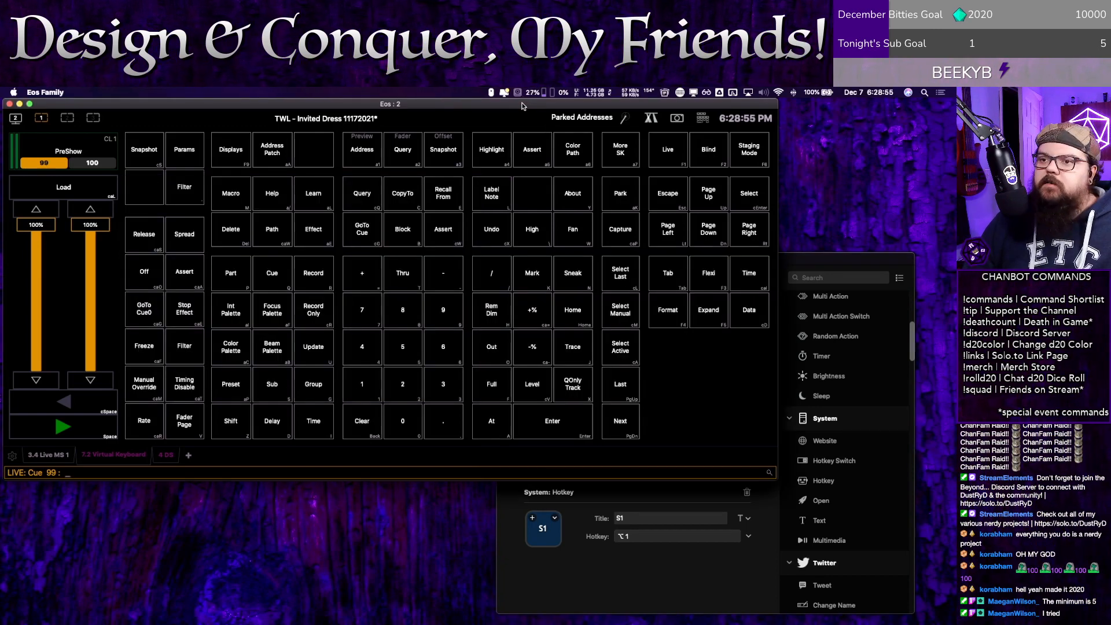
left_click(377, 163)
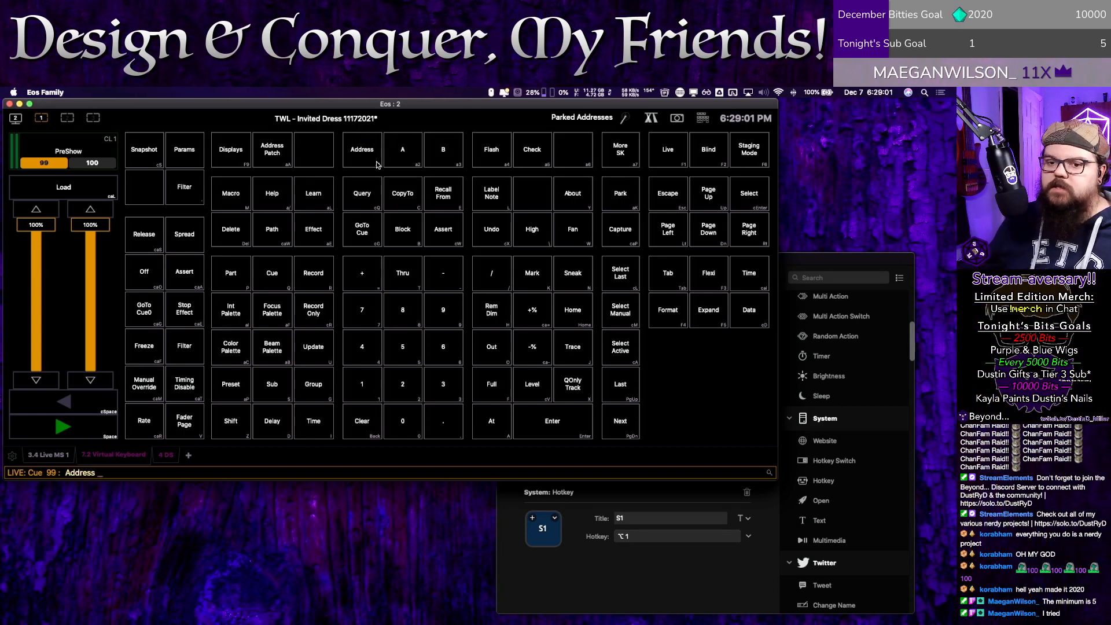
key("BackSpace")
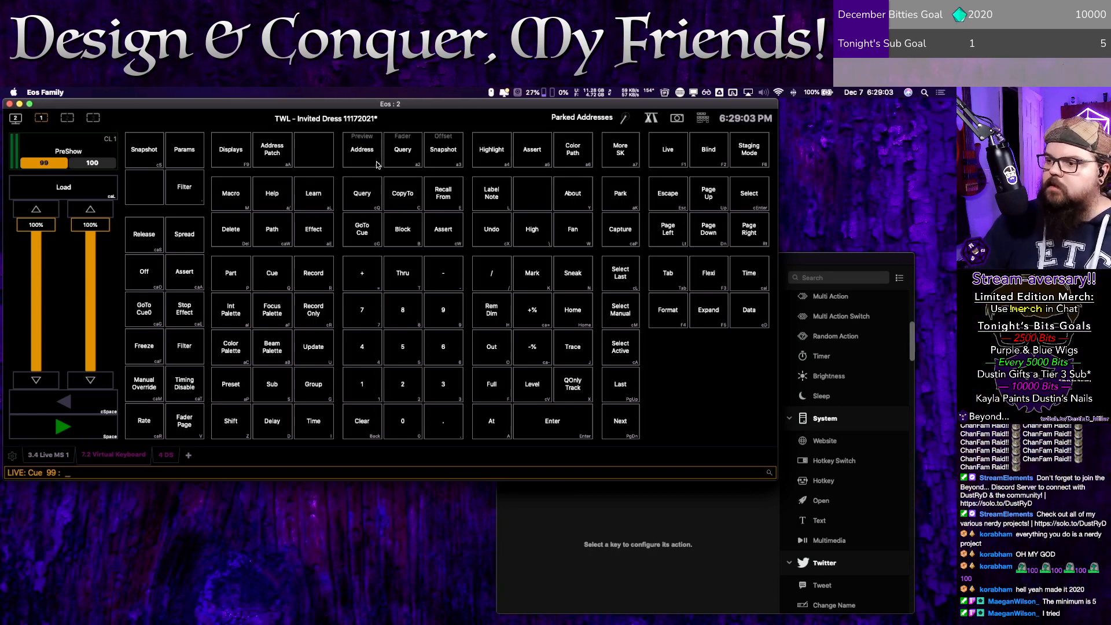
Step: Switch back to Stream Deck, reopen the SOFT KEYS folder and increase the S1 key's title font size by one step
left_click(535, 489)
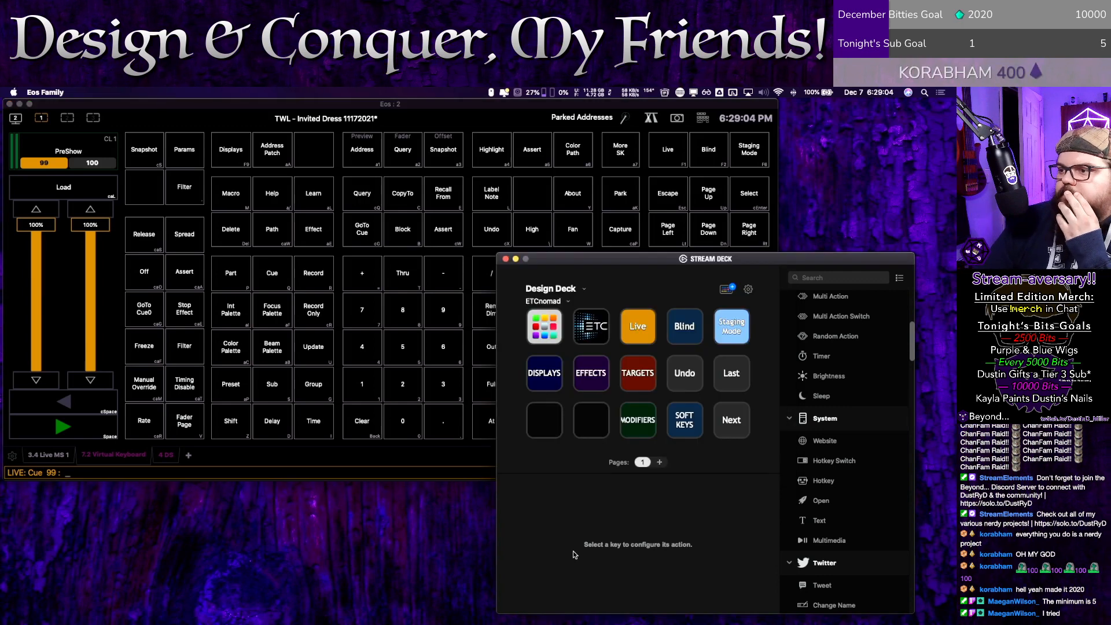
left_click(678, 425)
double_click(678, 425)
left_click(604, 348)
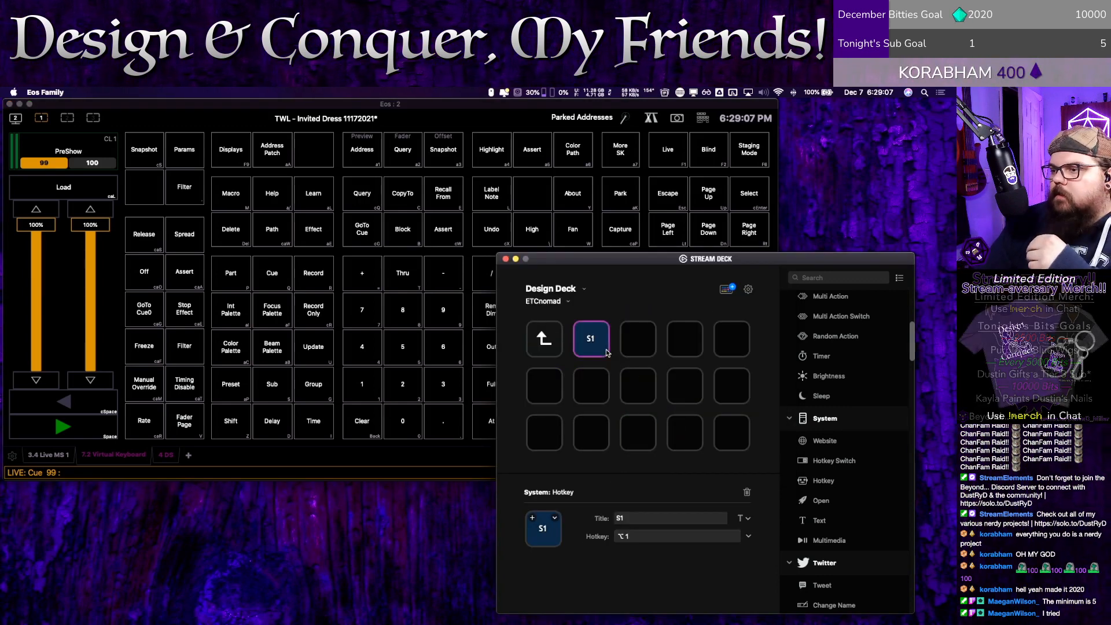
left_click(744, 517)
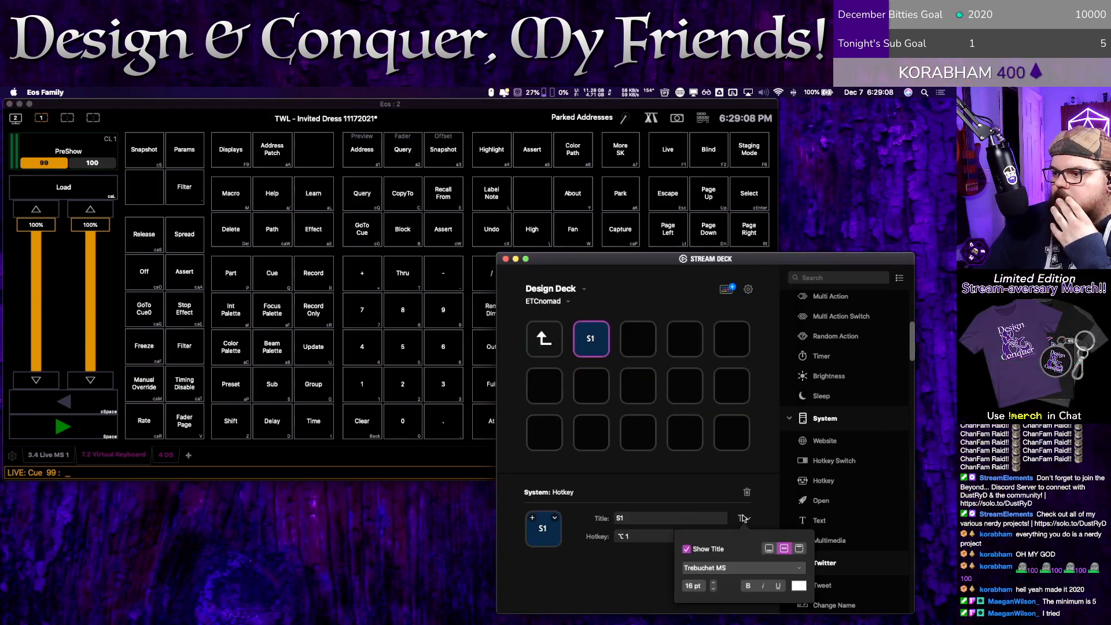
left_click(714, 582)
left_click(634, 482)
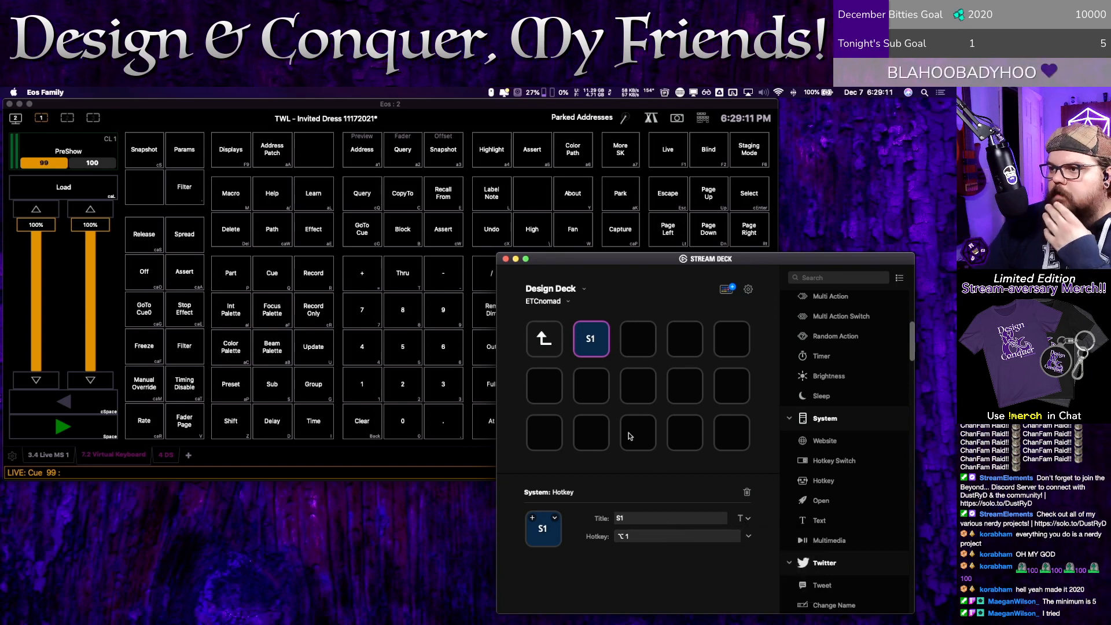
Step: Duplicate the S1 hotkey onto the three remaining keys of the first row and the second to fourth keys of the second row
left_click(631, 341)
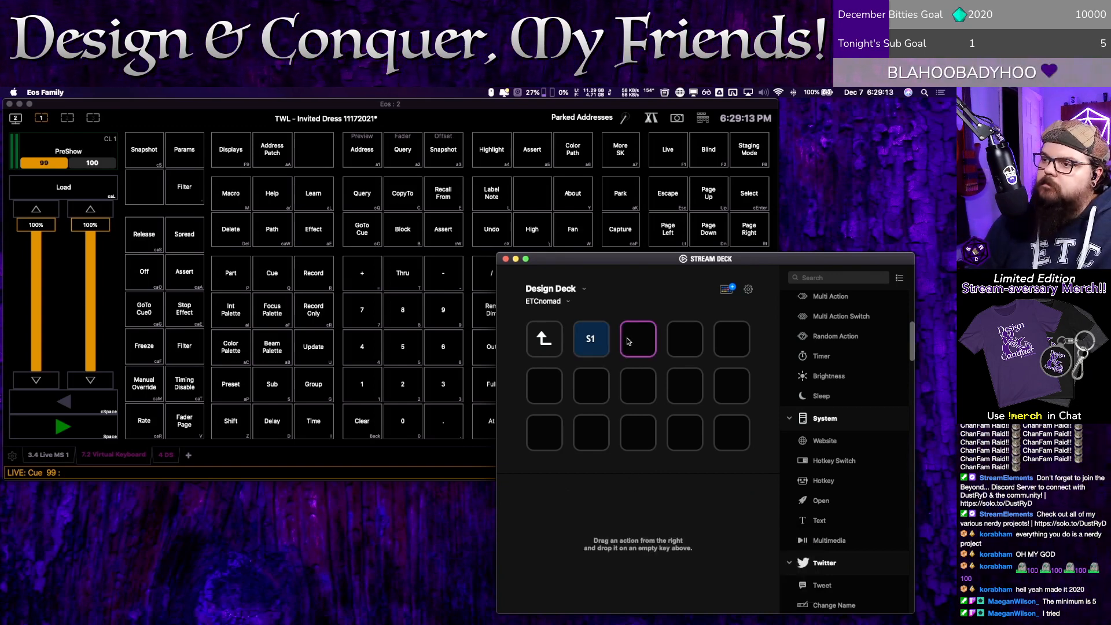
key("super+v")
left_click(683, 342)
key("super+v")
left_click(732, 340)
key("super+v")
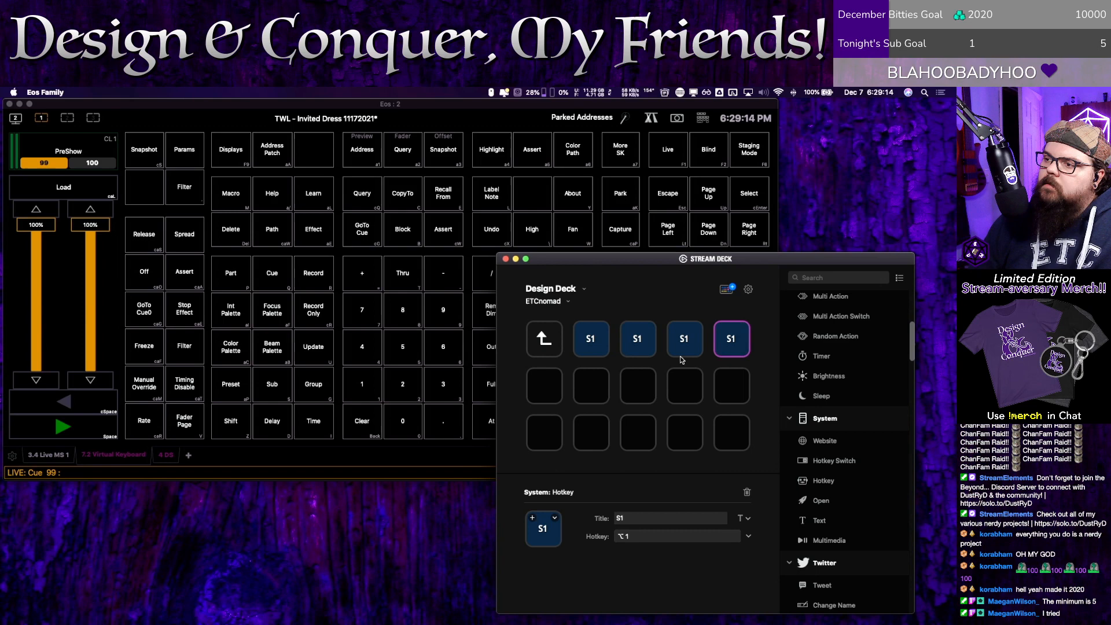
left_click(600, 380)
key("super+v")
left_click(637, 385)
key("super+v")
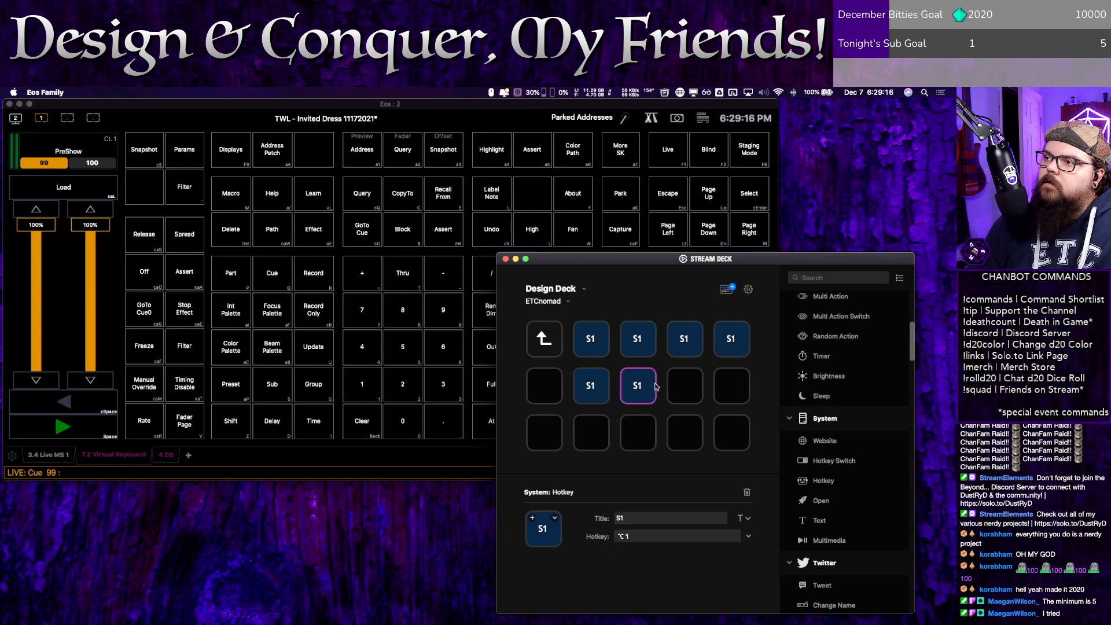
left_click(686, 387)
key("super+v")
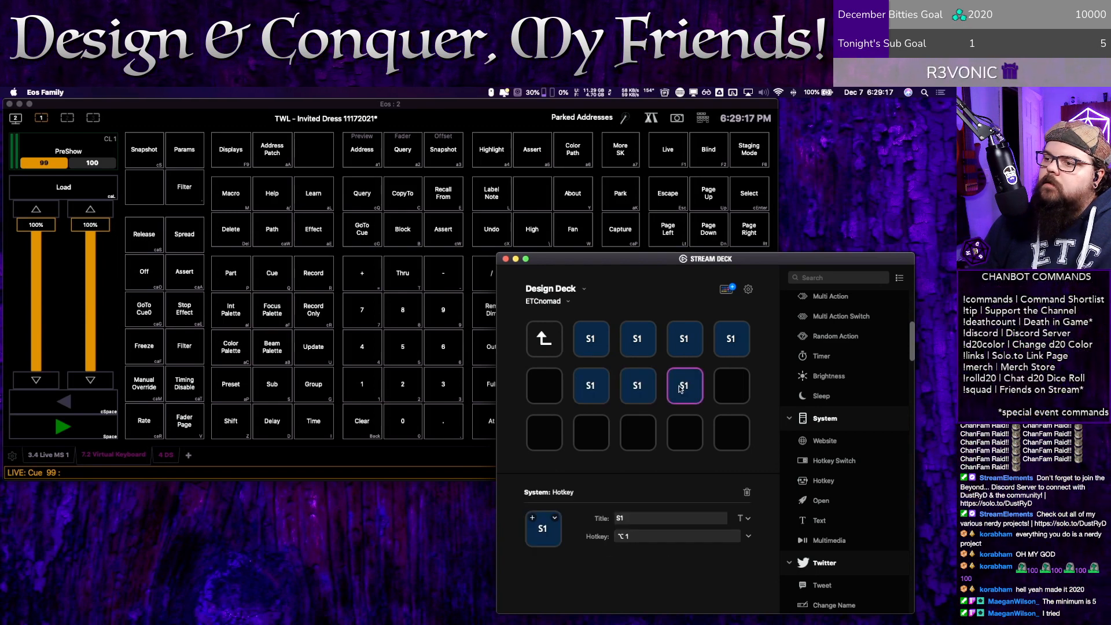
Step: Record ⌥2 as the hotkey of the second blue key in the first row
left_click(651, 346)
left_click(634, 537)
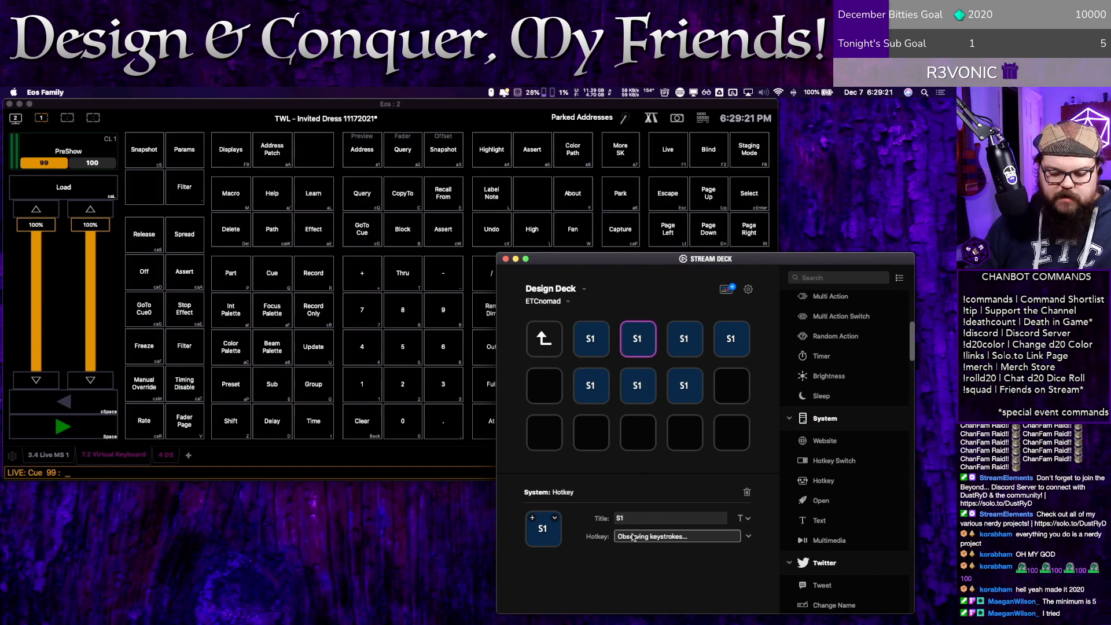
key("alt+1")
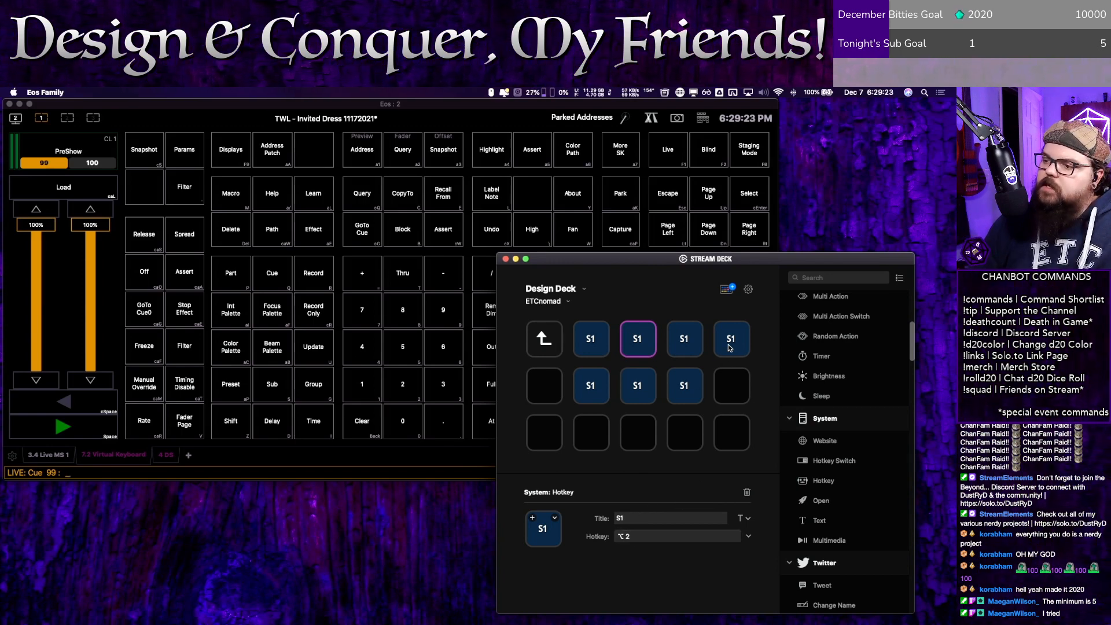
Step: Record ⌥3 as the hotkey of the last blue key in the first row
left_click(728, 343)
left_click(669, 537)
key("alt+3")
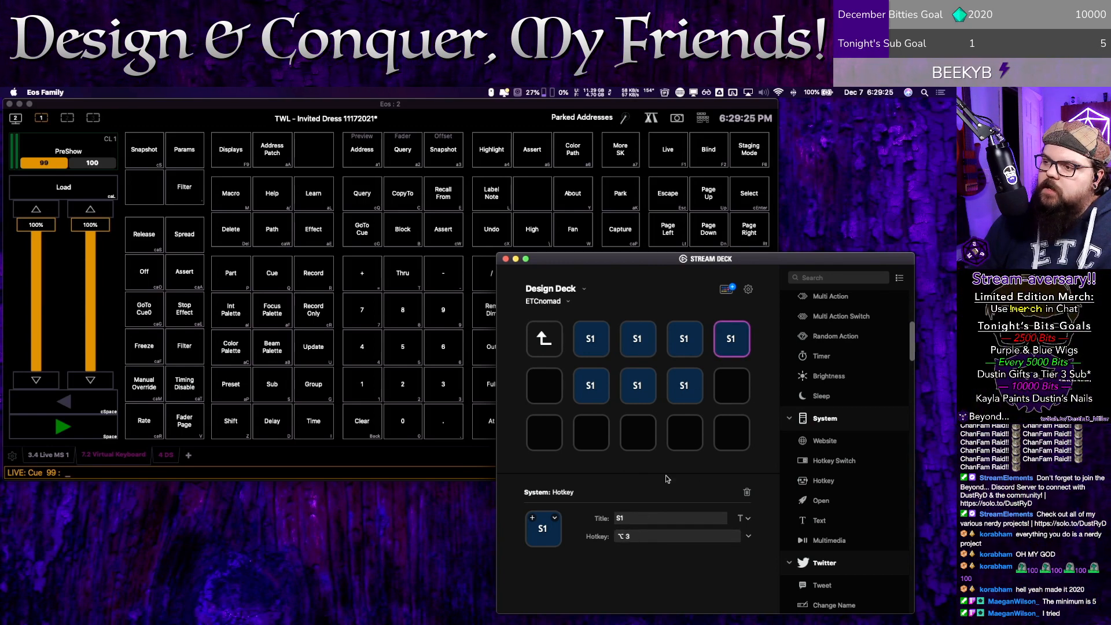
Step: Record ⌥3 as the hotkey of the third blue key in the first row and ⌥4 for the fourth
left_click(588, 349)
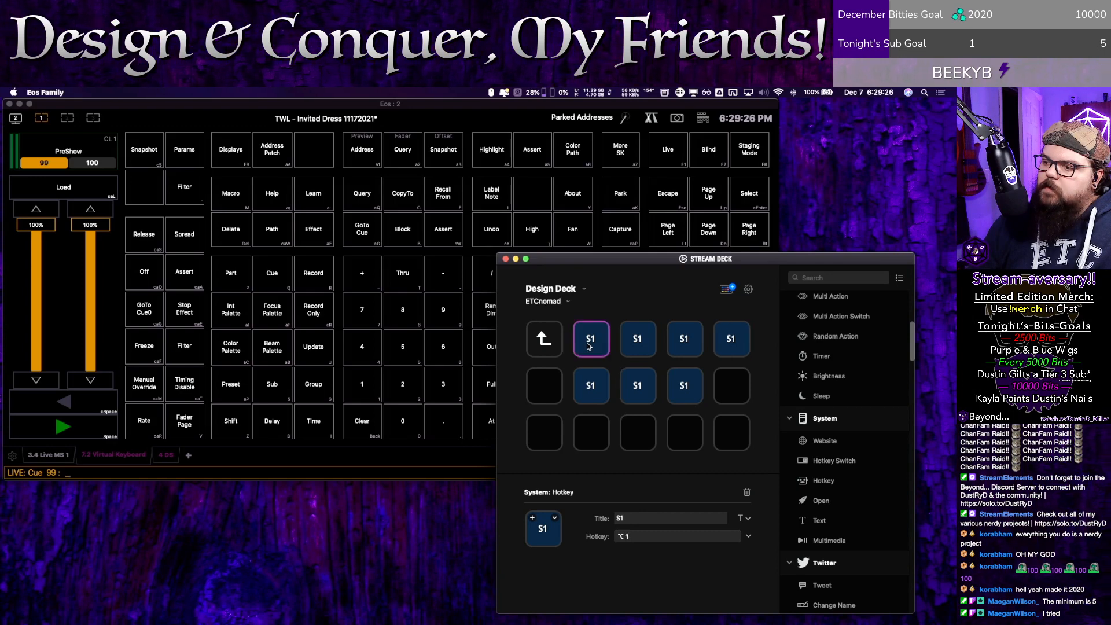
left_click(620, 345)
left_click(673, 347)
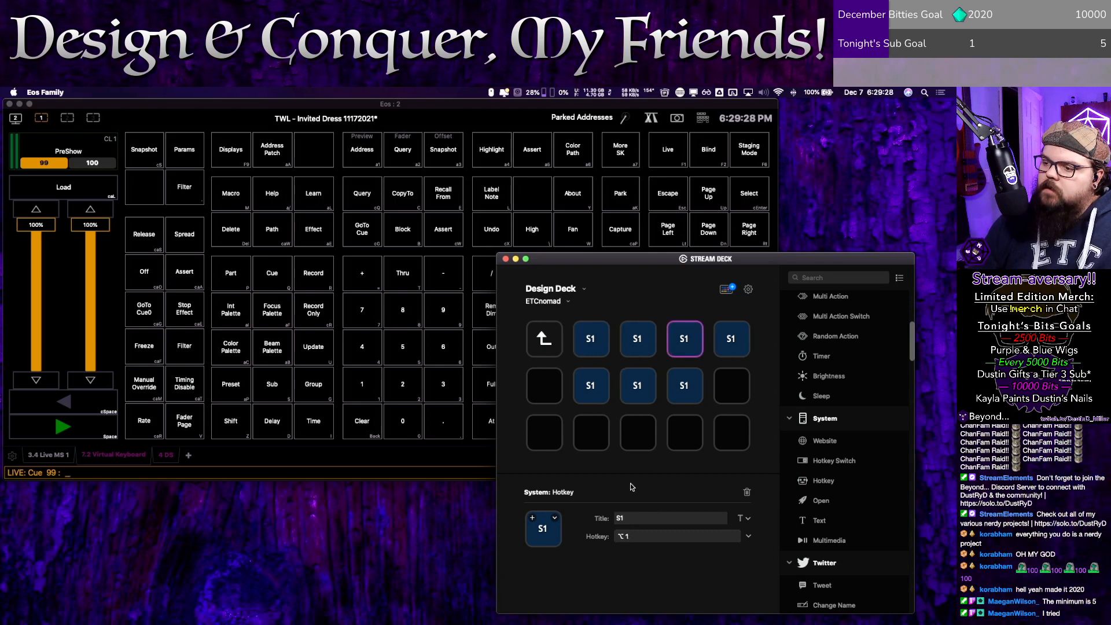
left_click(628, 536)
key("alt+3")
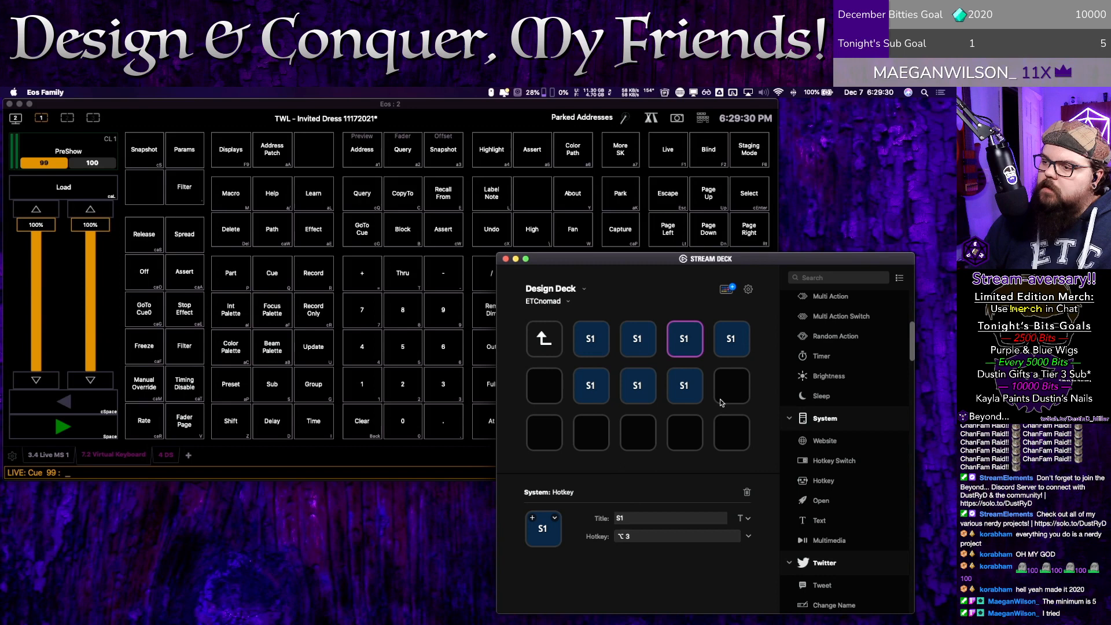
left_click(733, 340)
left_click(637, 536)
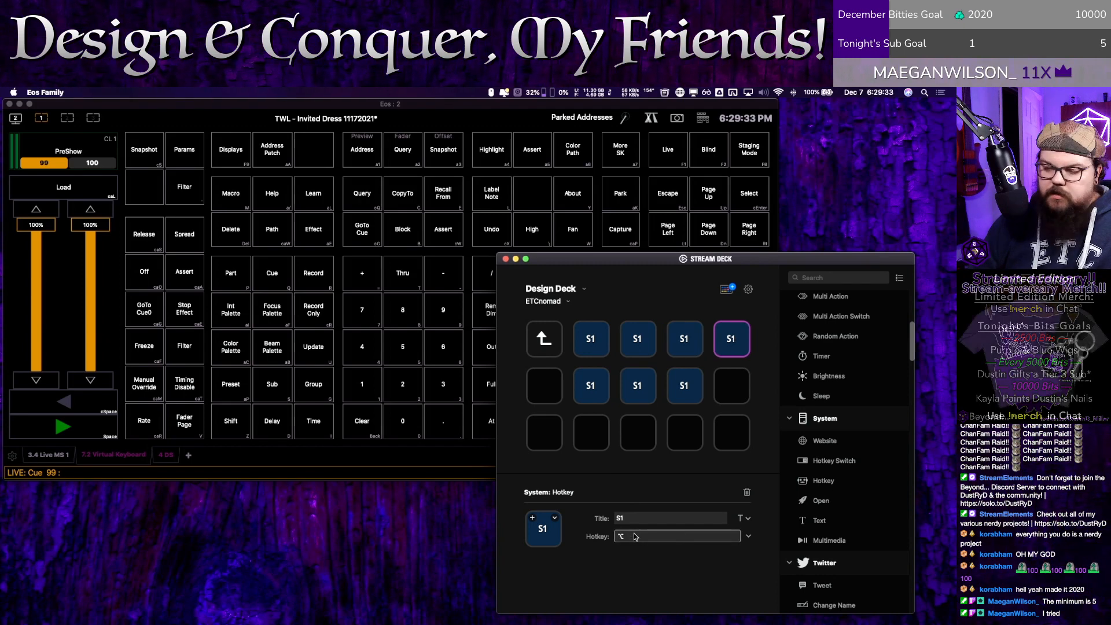
Step: Record ⌥5 and ⌥6 as the hotkeys of the first two blue keys in the second row
left_click(591, 385)
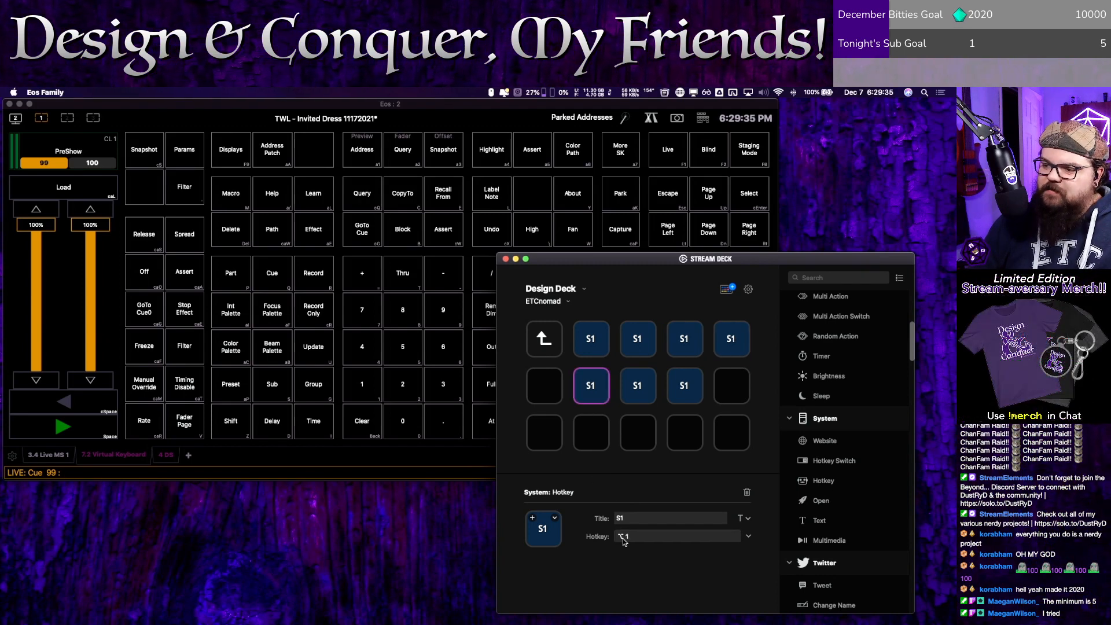
left_click(623, 538)
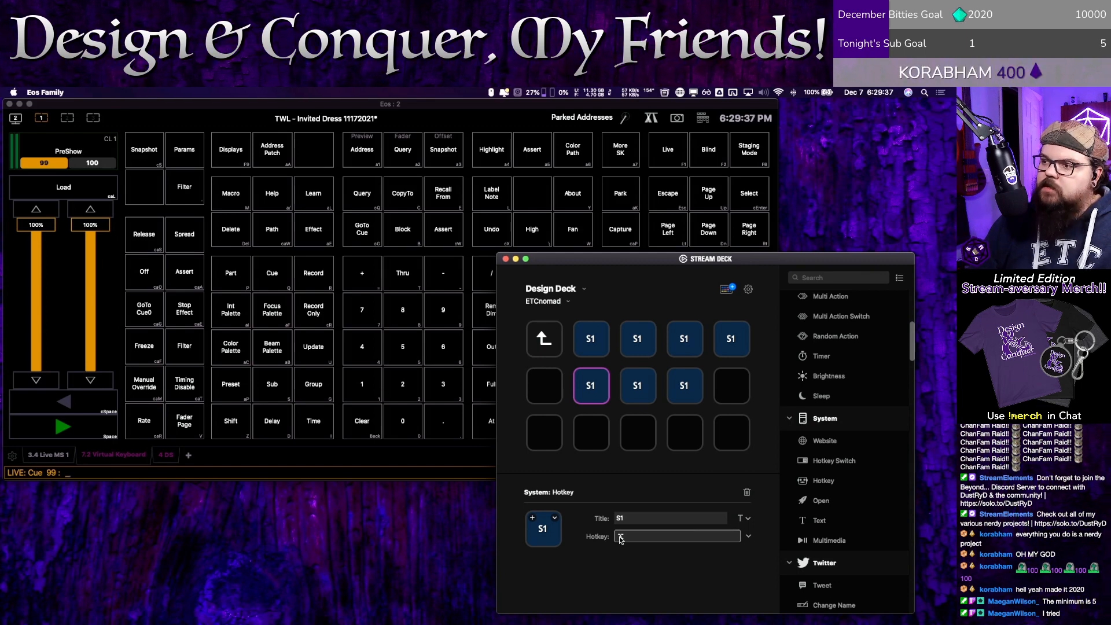
key("alt+5")
left_click(635, 397)
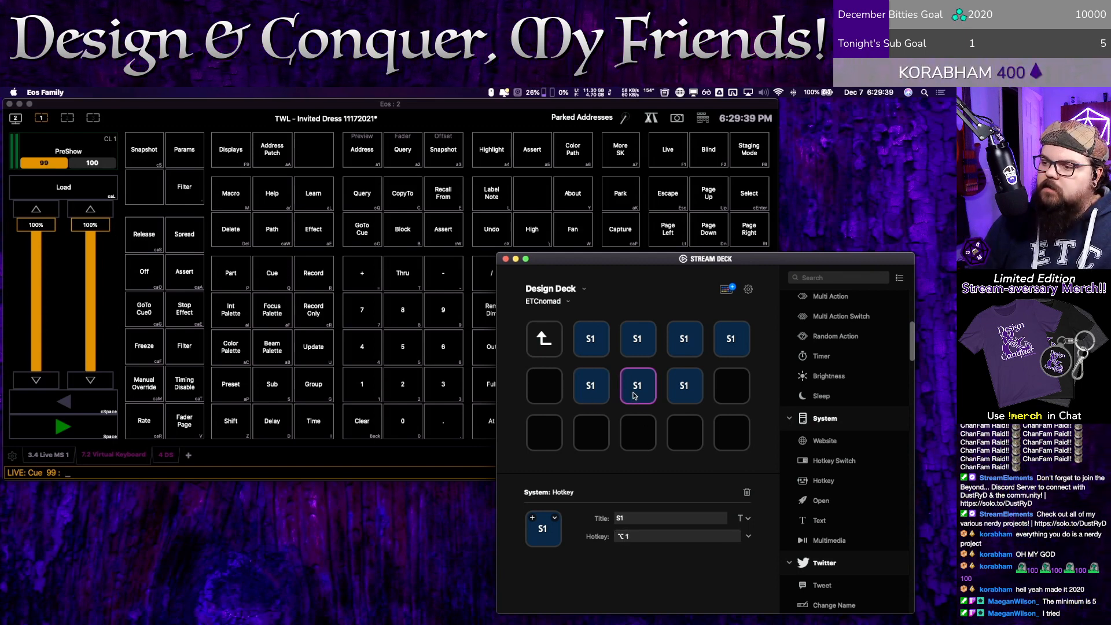
left_click(628, 539)
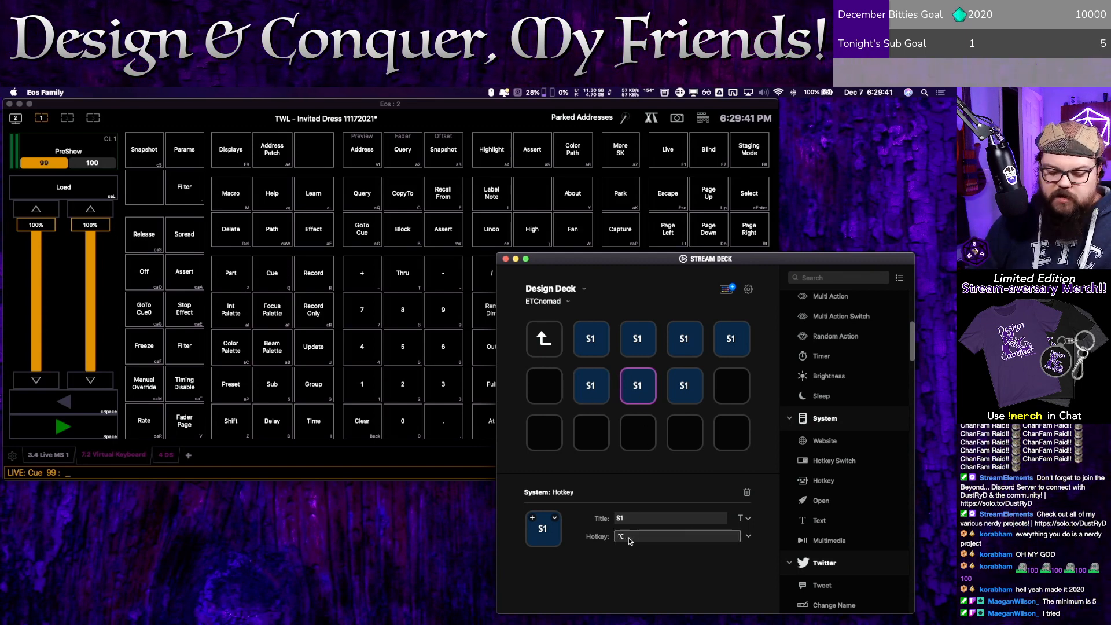
Step: Record ⌘7 as the hotkey of the third blue key in the second row and replace it with ⌥7
left_click(686, 387)
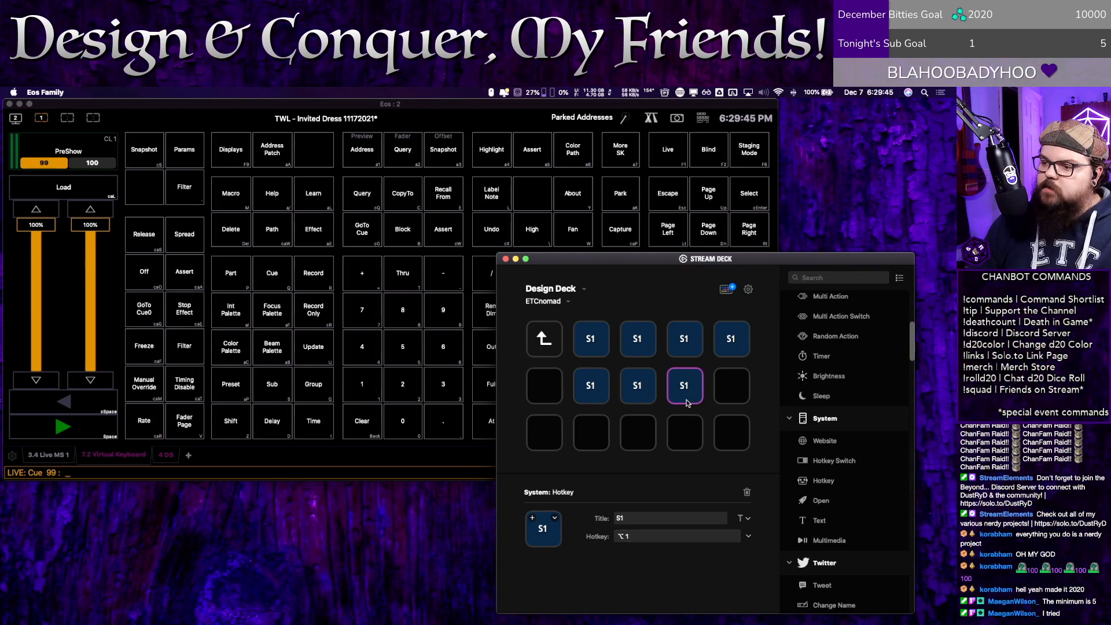
left_click(630, 536)
key("super+7")
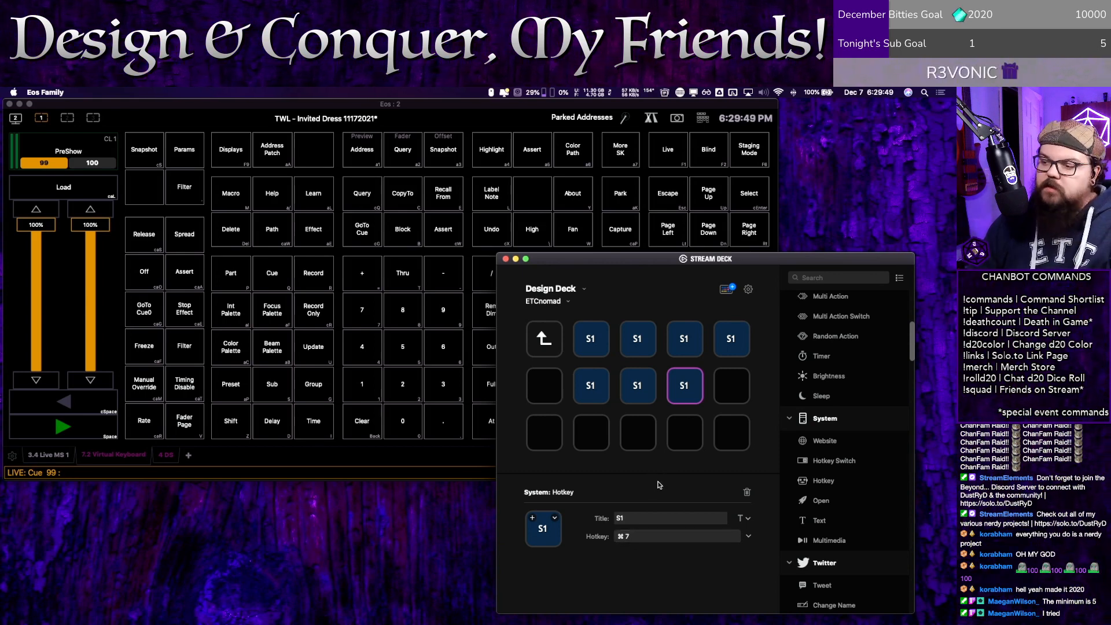
left_click(650, 537)
key("alt+7")
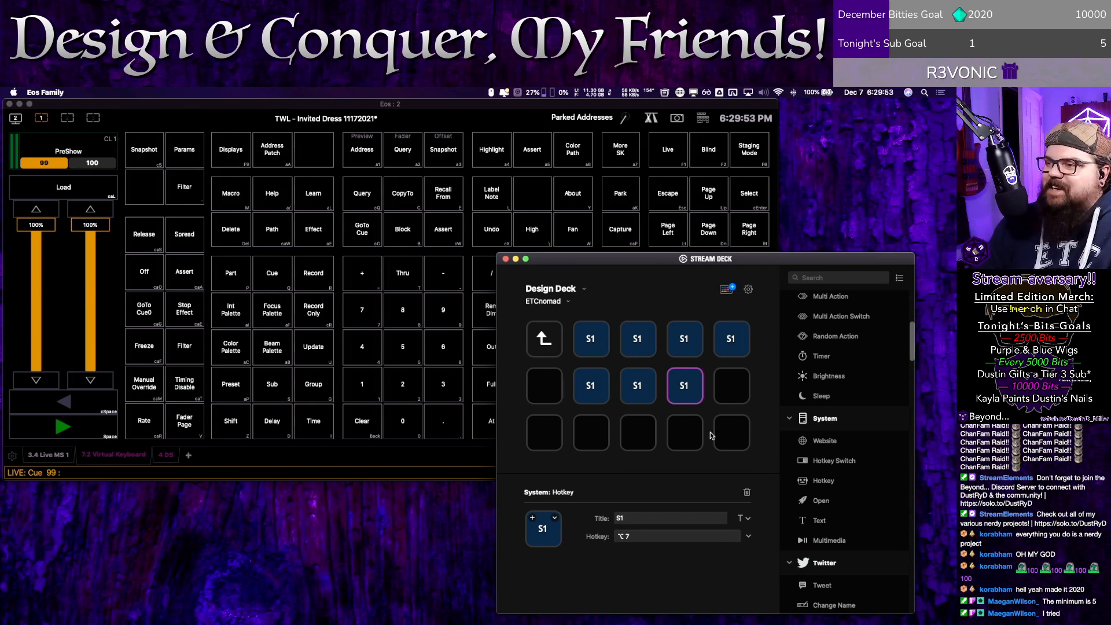
Step: Retitle the second, third and fourth blue keys of the first row S2, S3 and S4
left_click(626, 349)
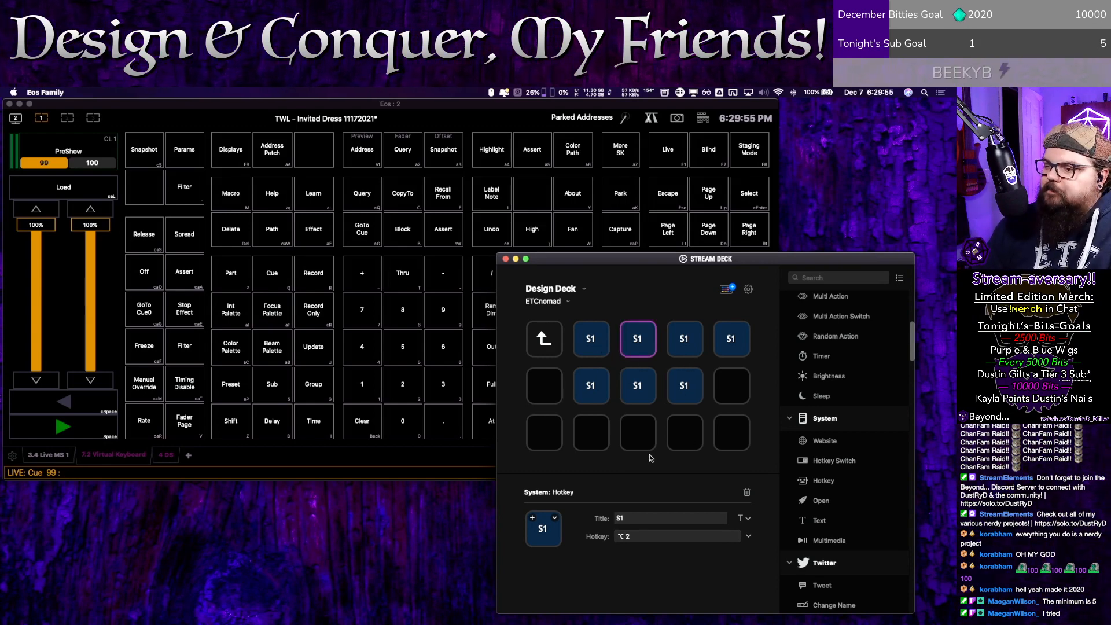
key("BackSpace")
type("2")
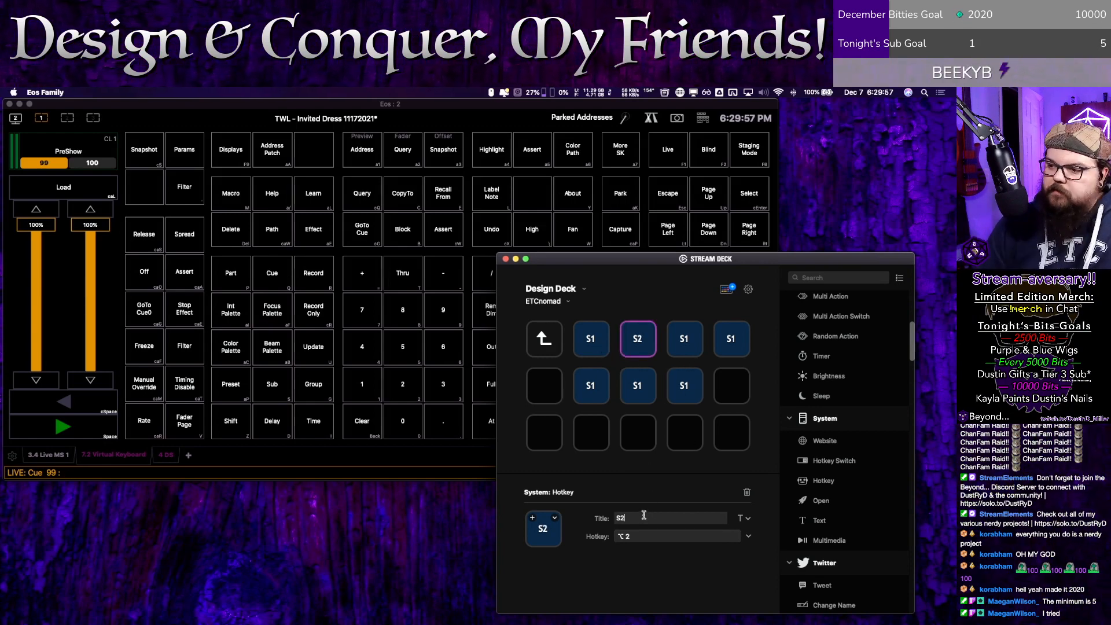
left_click(694, 346)
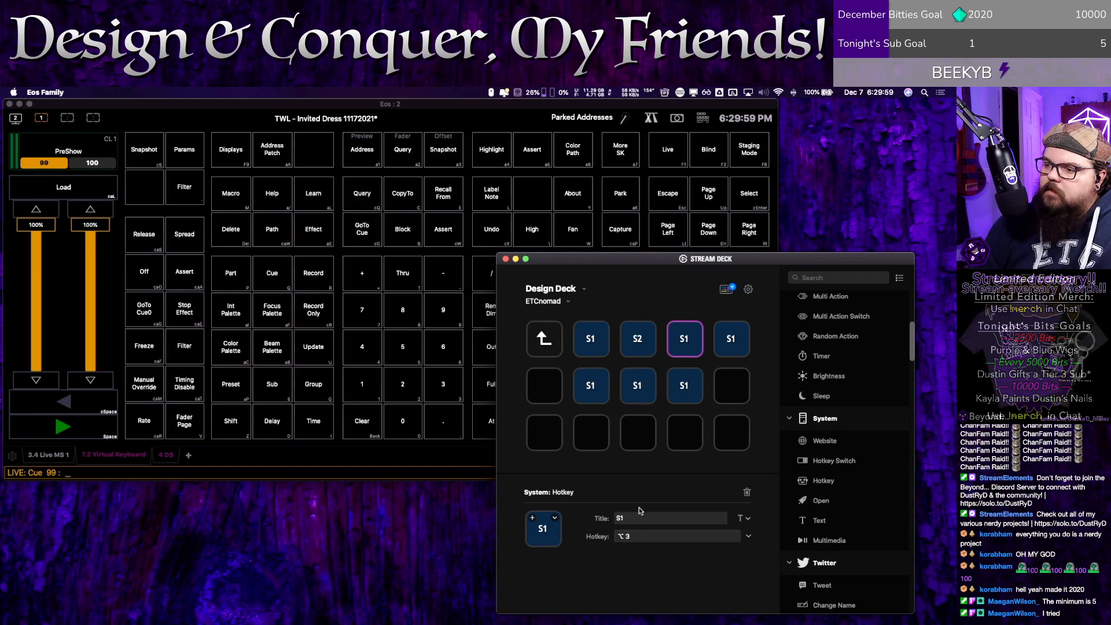
left_click(637, 516)
key("BackSpace")
type("3")
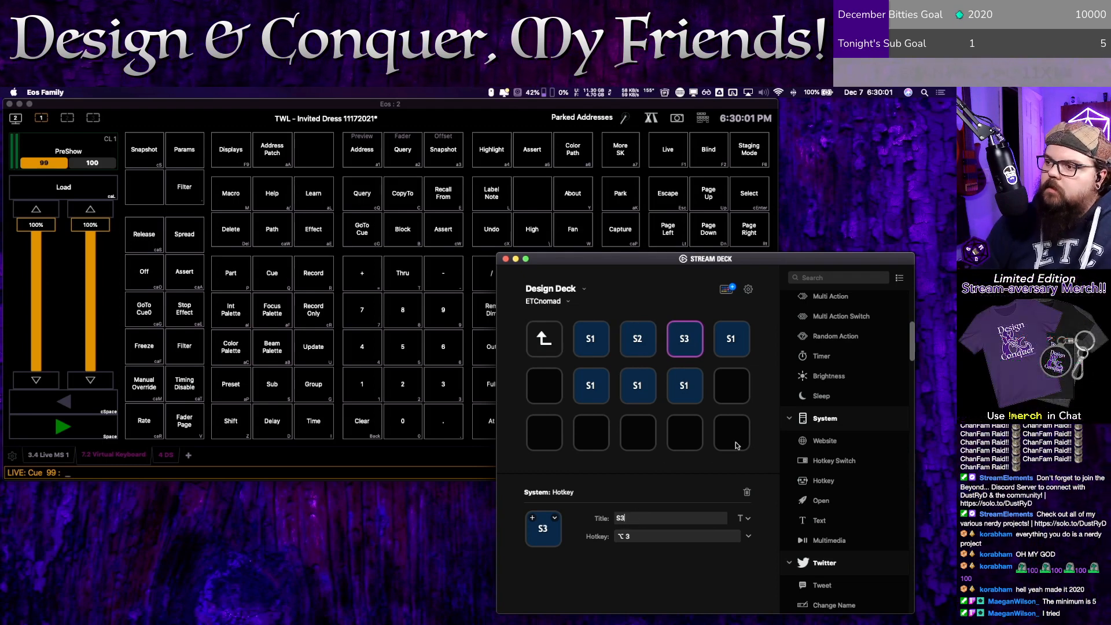
left_click(723, 334)
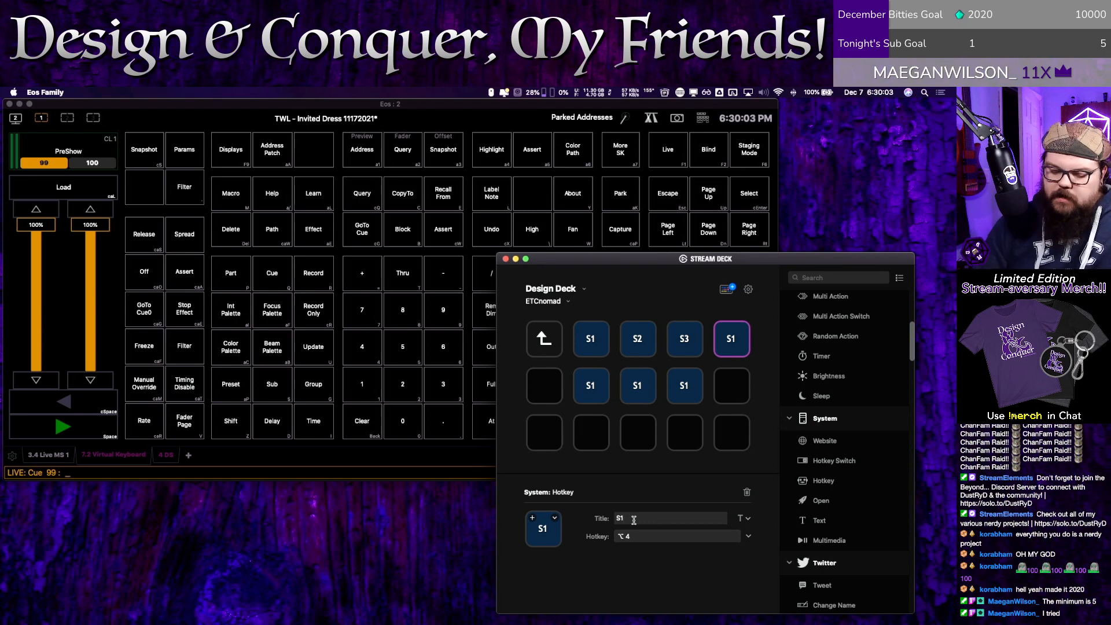
Step: Retitle the first two blue keys of the second row S5 and S6
left_click(587, 389)
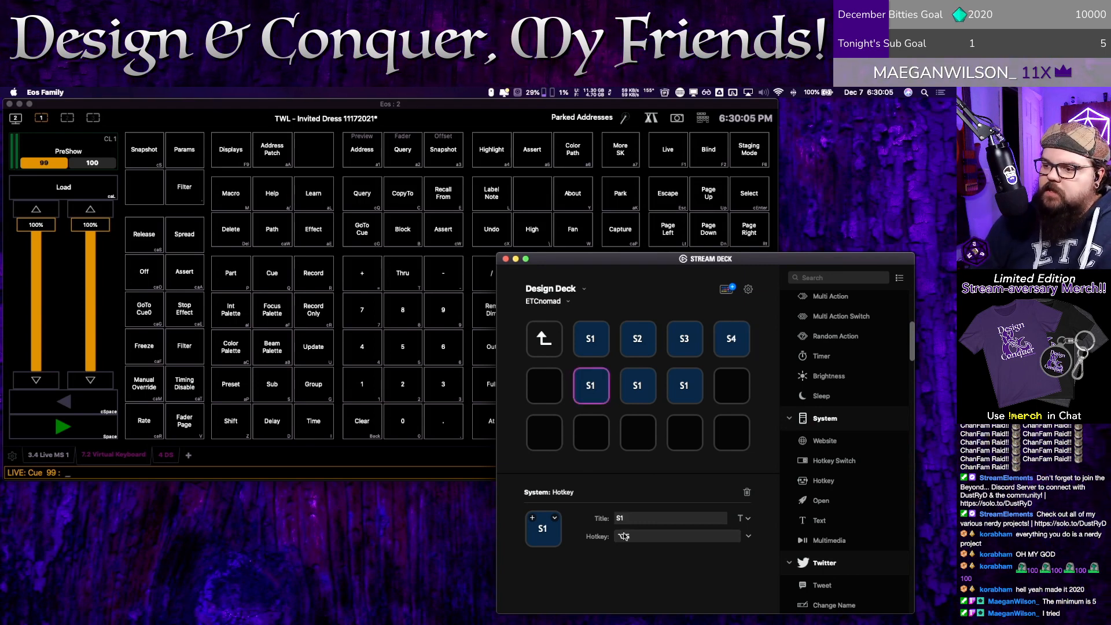
left_click(628, 516)
key("BackSpace")
type("5")
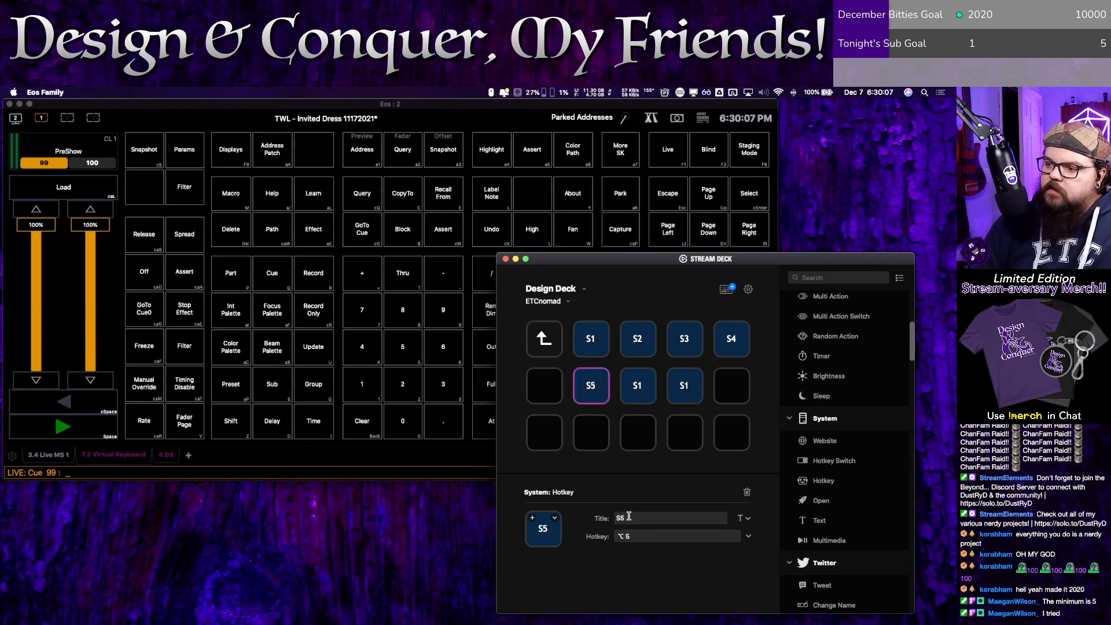
left_click(638, 401)
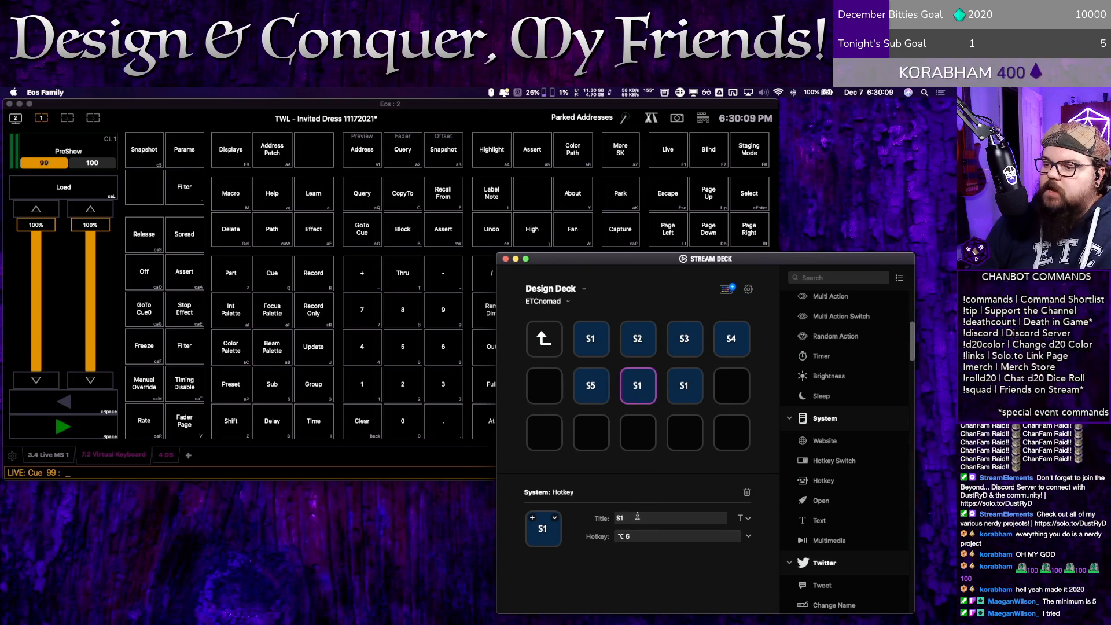
key("BackSpace")
type("6")
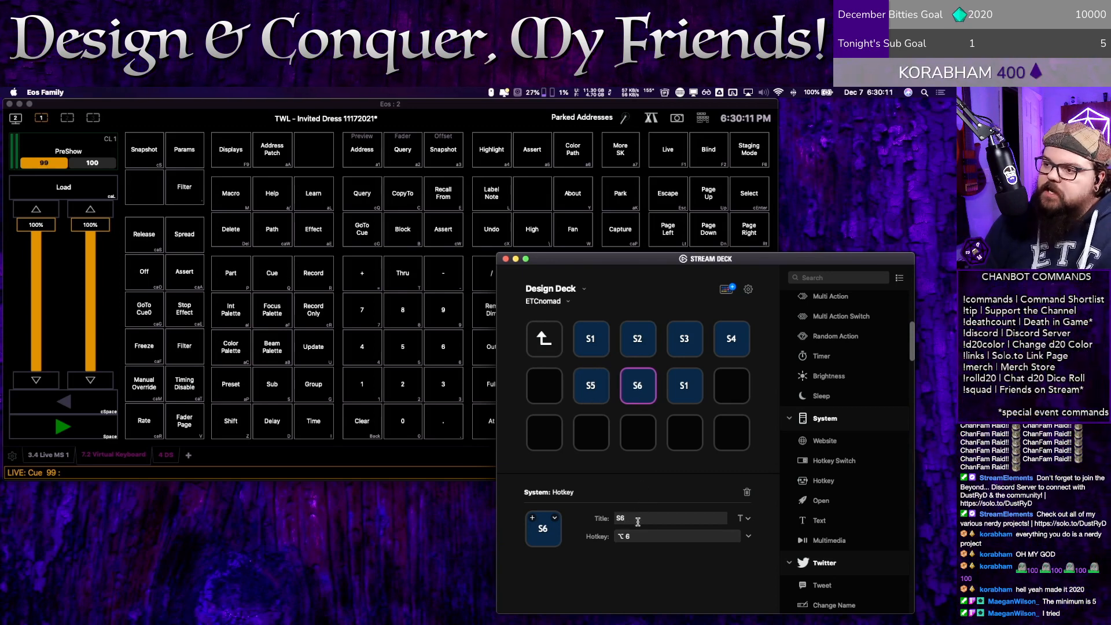
Step: Retitle the ⌥7 key "More SK", with SK on a second line
left_click(684, 395)
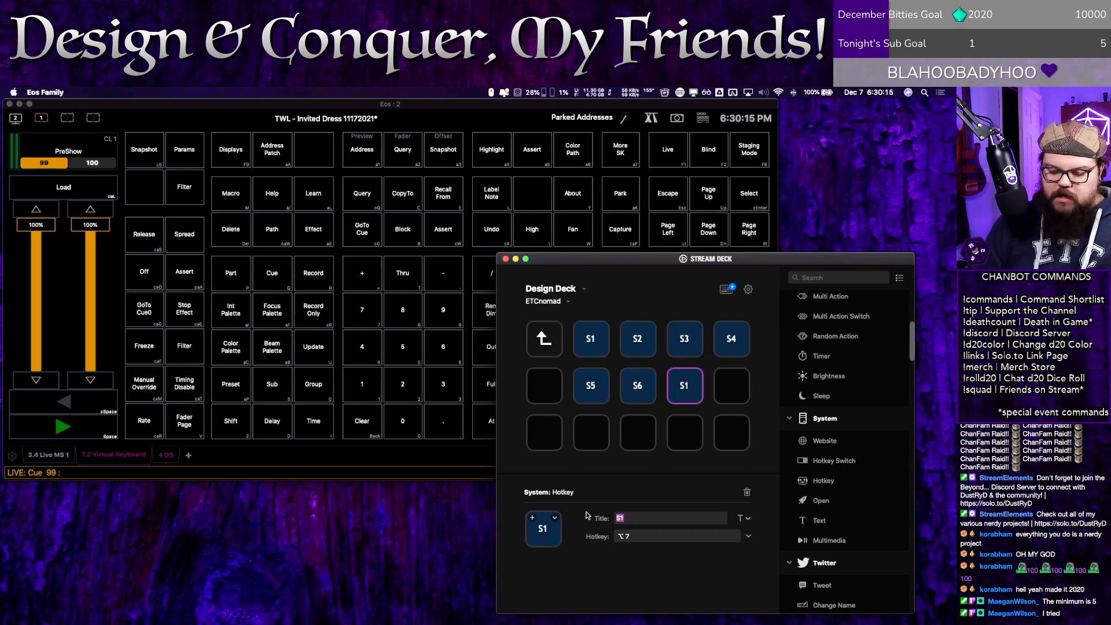
type("MOR")
key("BackSpace")
key("BackSpace")
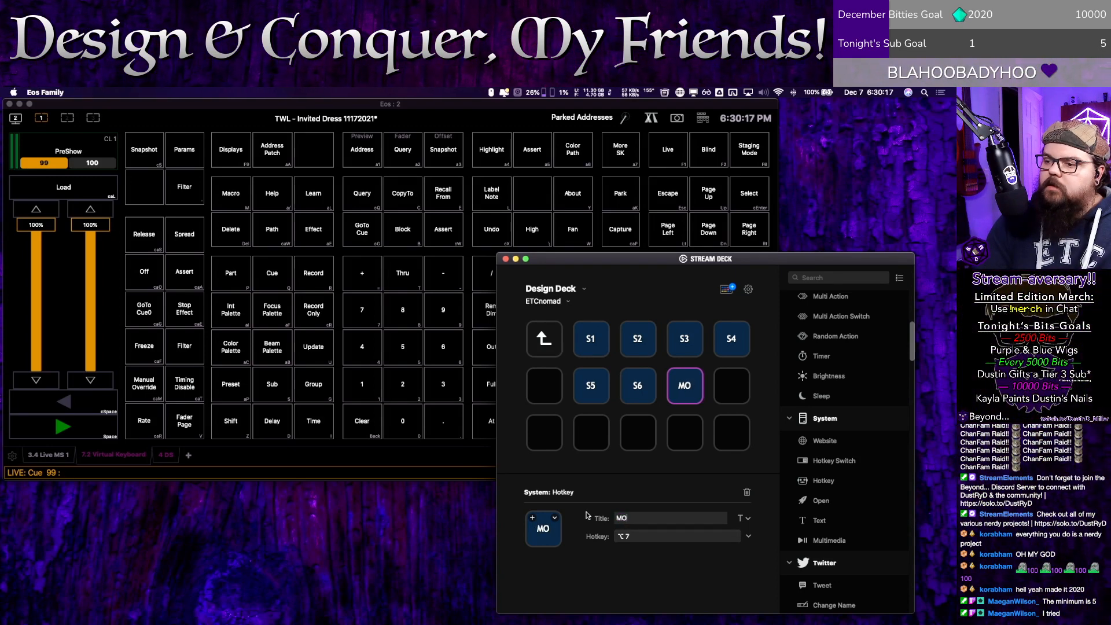
type("ore ")
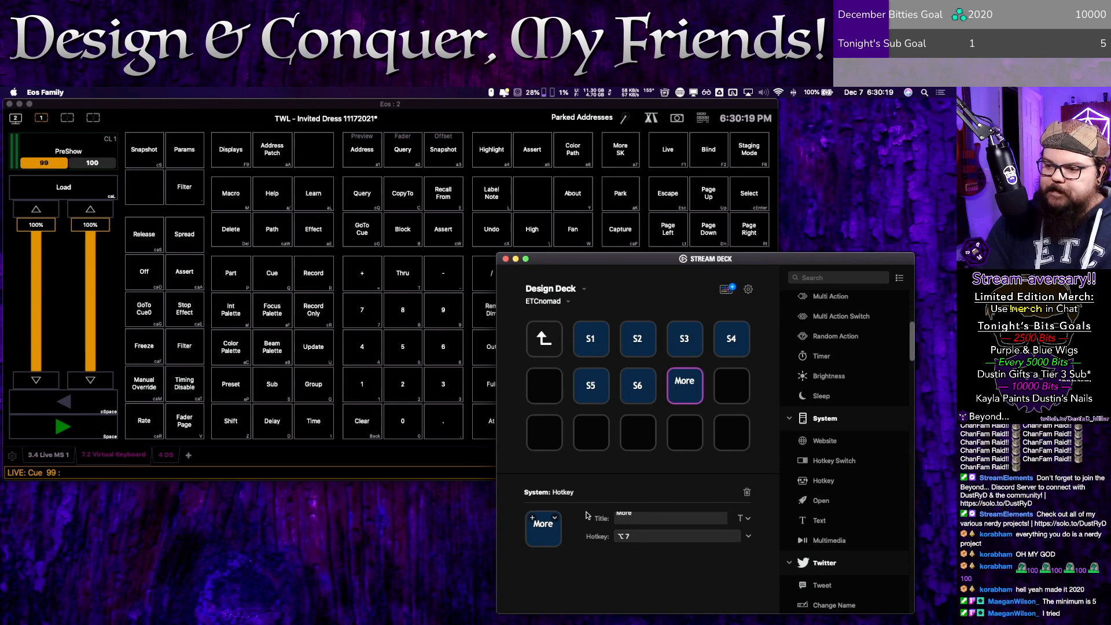
type("SK")
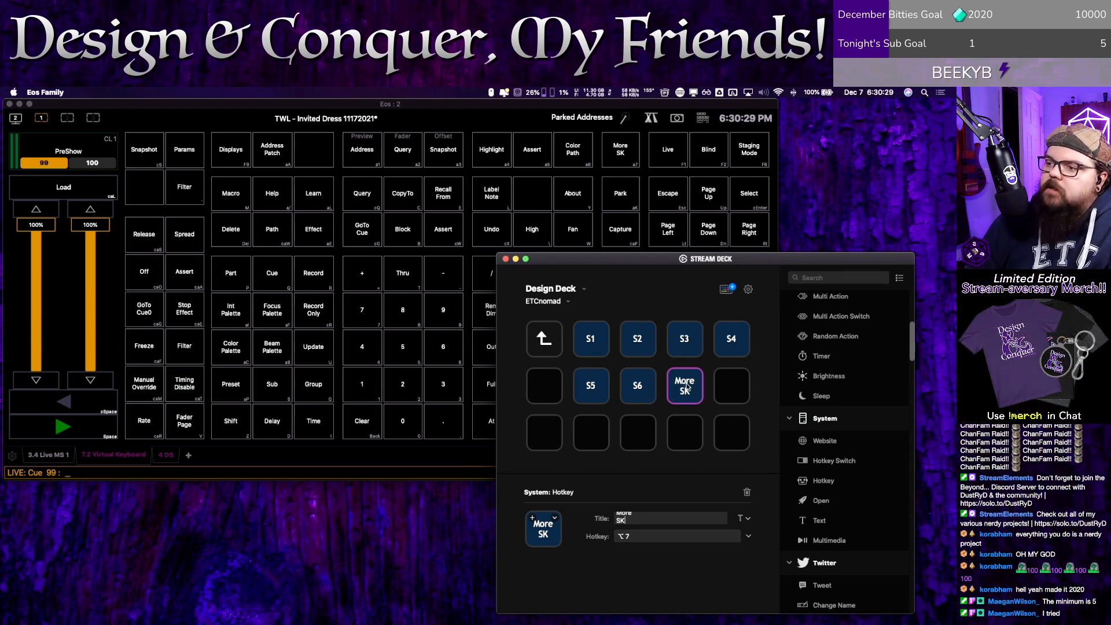
Step: Shift More SK, S6 and S5 one key to the right and move S4 to the start of the second row, before S5
left_click_drag(687, 386, 732, 386)
left_click_drag(637, 385, 685, 387)
left_click_drag(581, 386, 637, 386)
left_click(596, 391)
left_click_drag(731, 338, 591, 385)
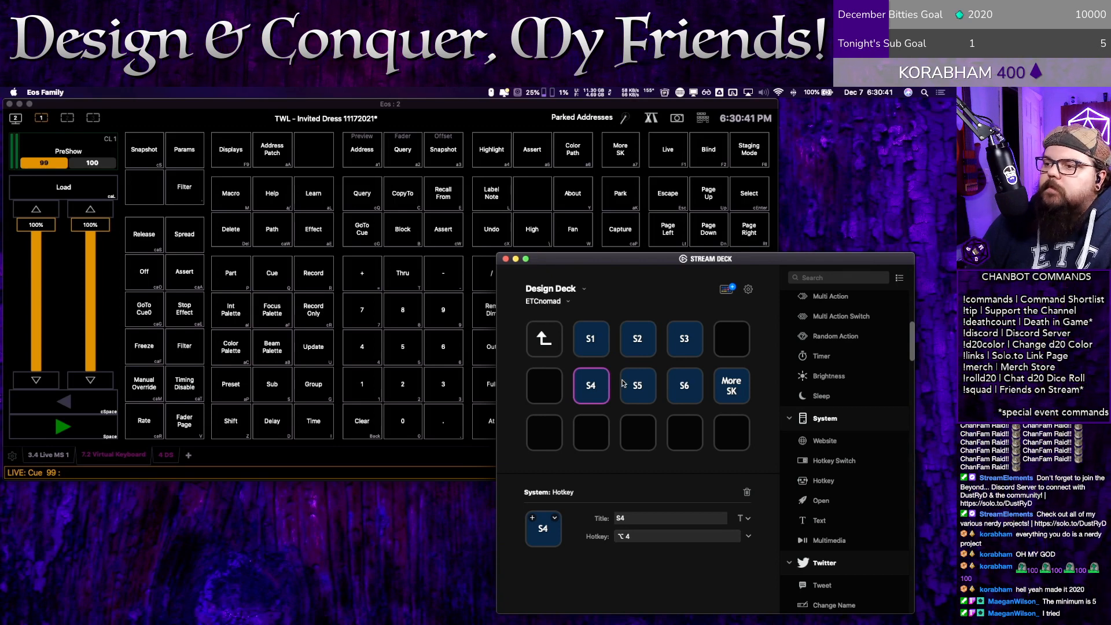
Step: Leave the folder and move the SOFT KEYS folder to the first key of the third row
double_click(556, 346)
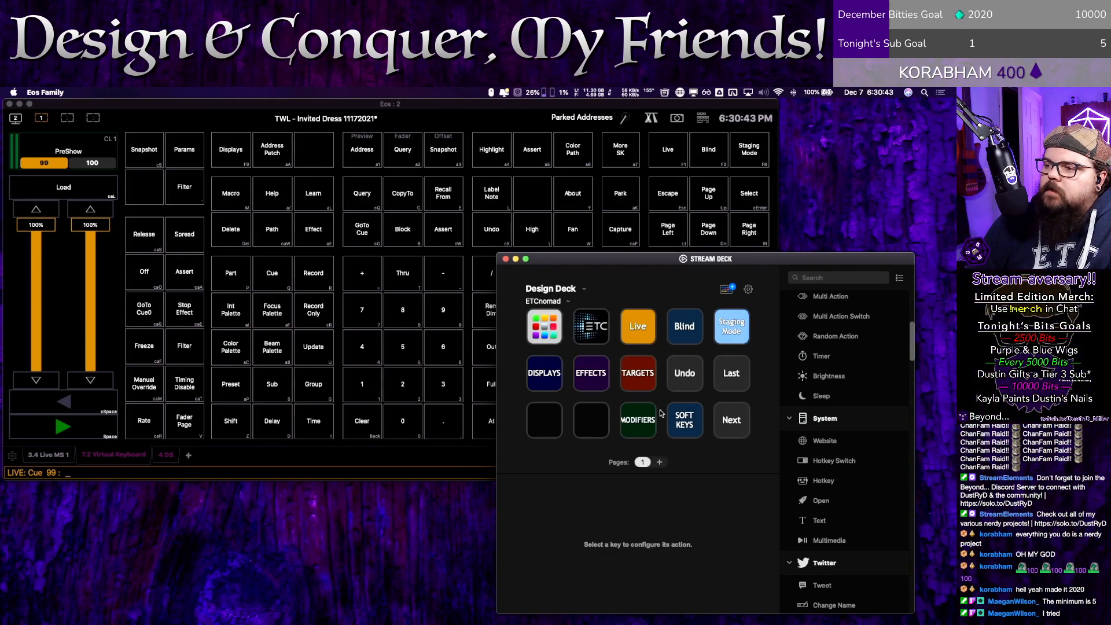
left_click_drag(693, 418, 545, 423)
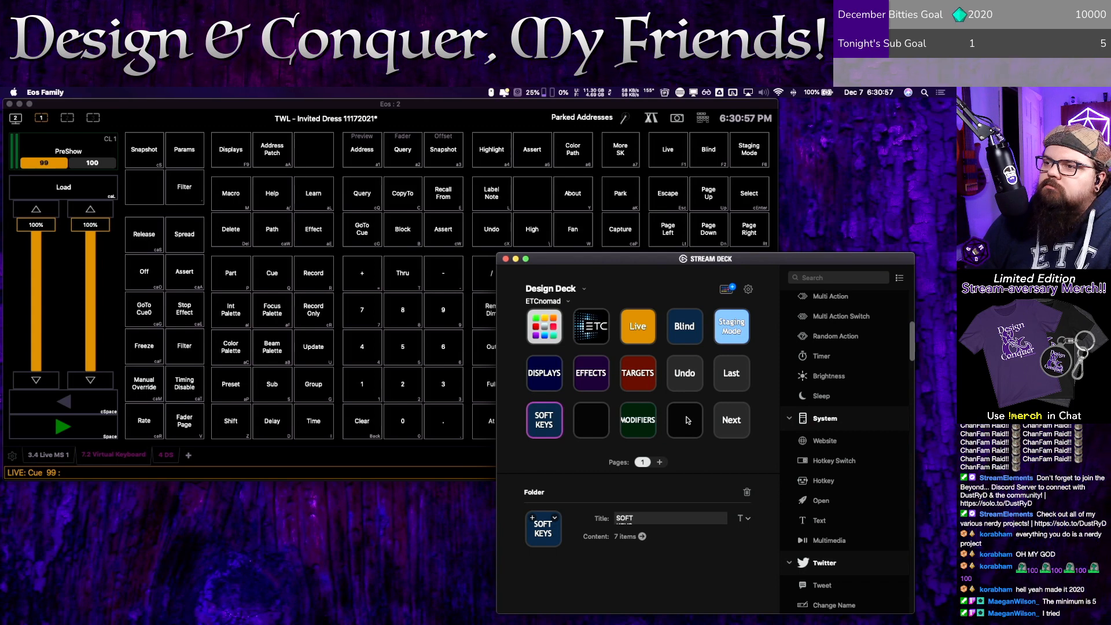
Step: Duplicate the Undo hotkey onto the empty key directly below it
left_click(686, 388)
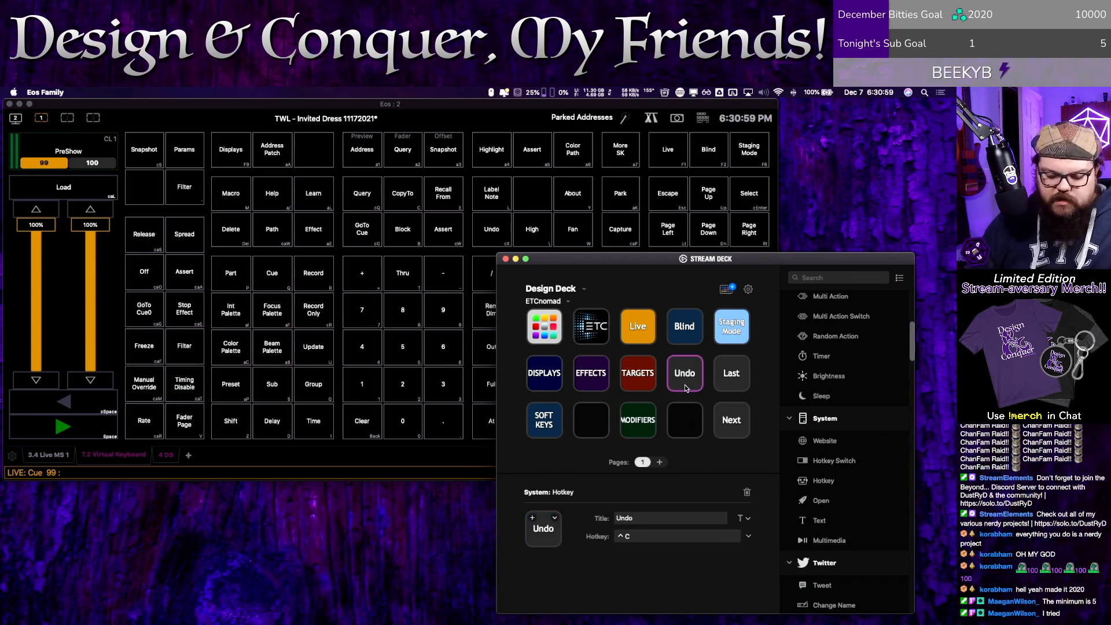
left_click(685, 418)
key("super+v")
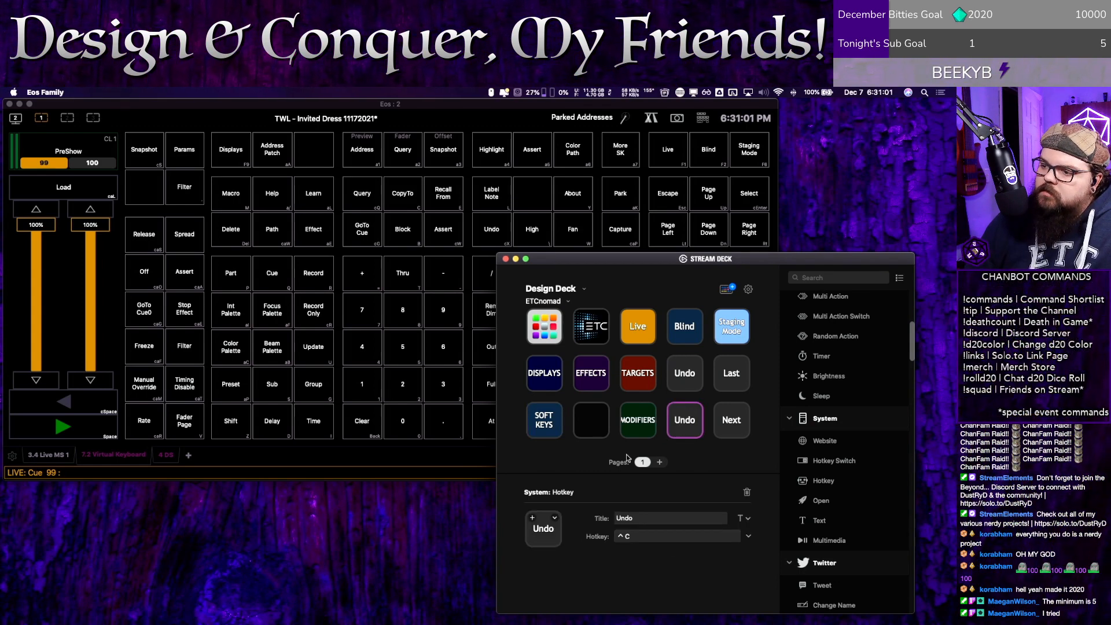
Step: Retitle the duplicated Undo key Label and record L as its hotkey
left_click_drag(643, 511, 597, 514)
type("Label")
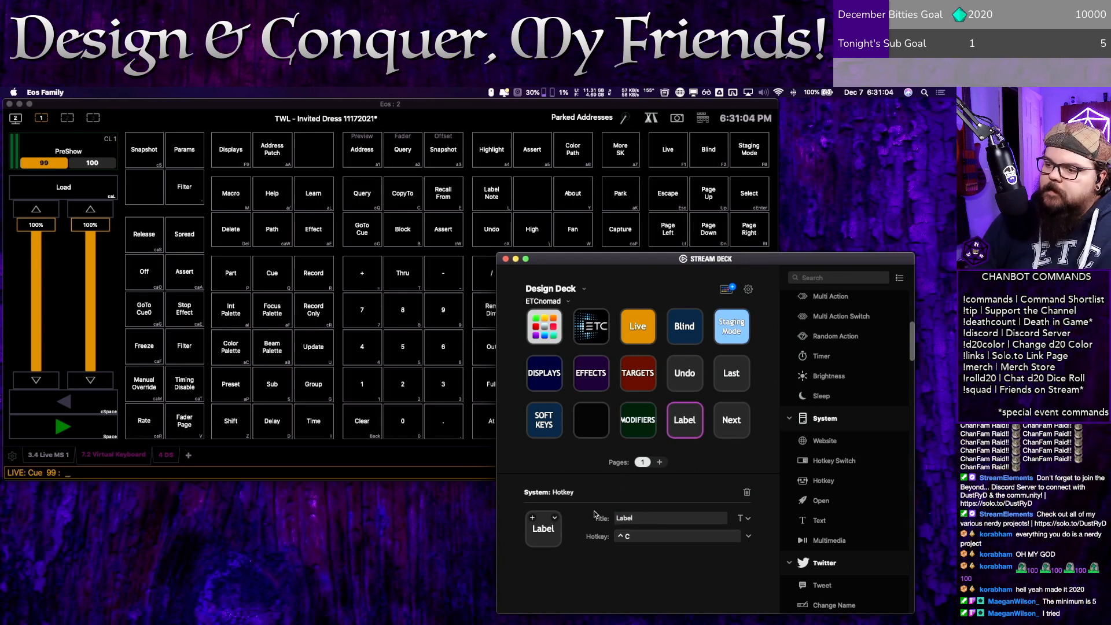
left_click(627, 537)
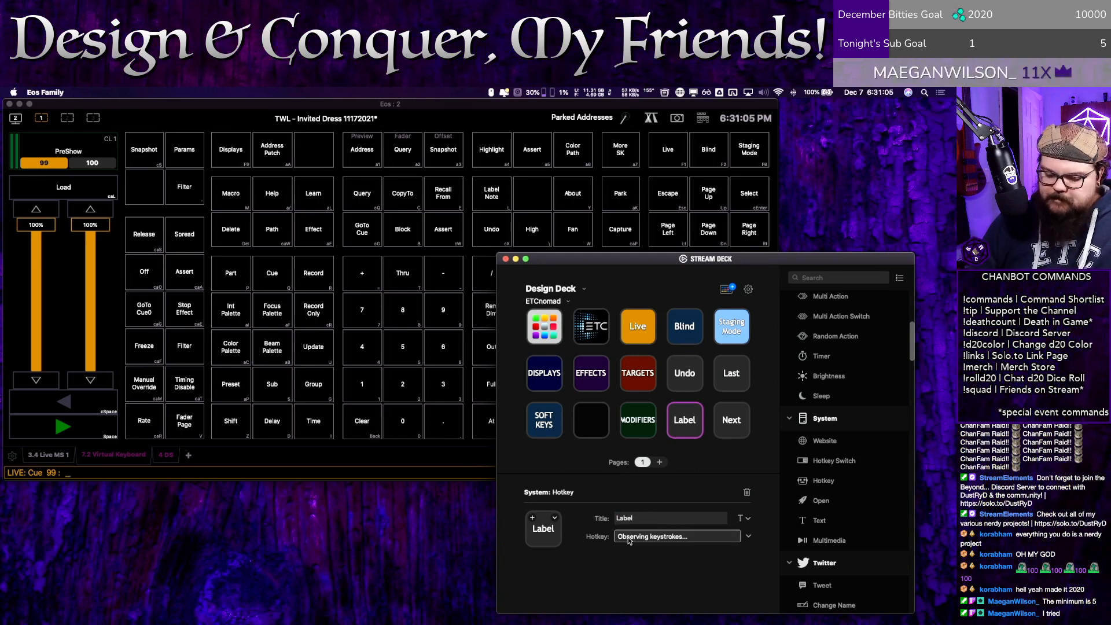
key("l")
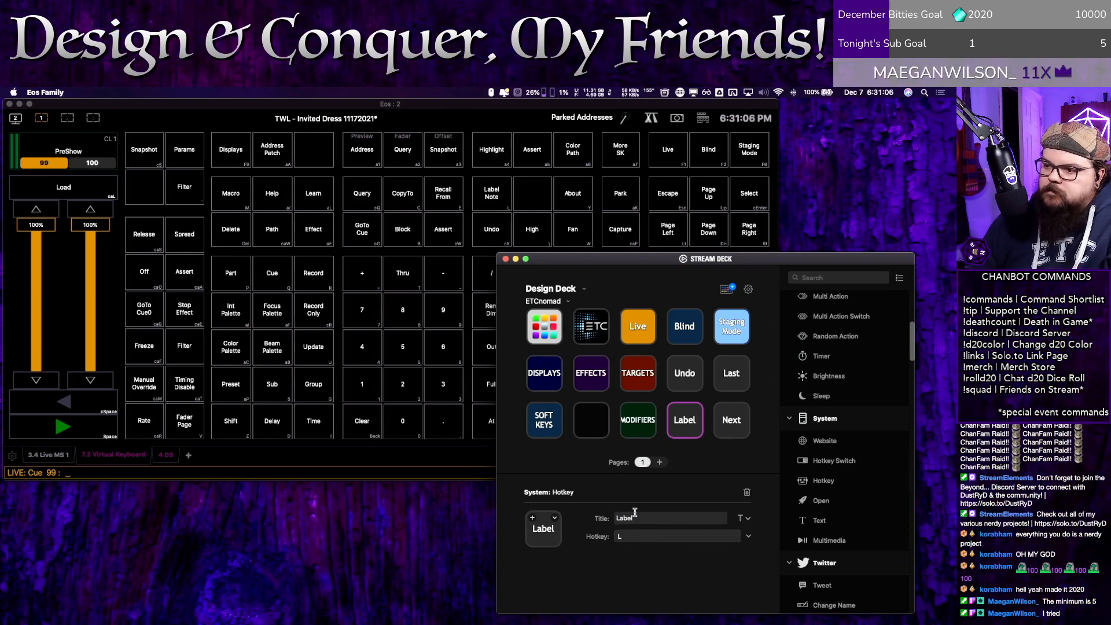
Step: Review the Eos virtual keyboard and the keys in the EFFECTS folder, returning to the profile's main page
left_click(465, 460)
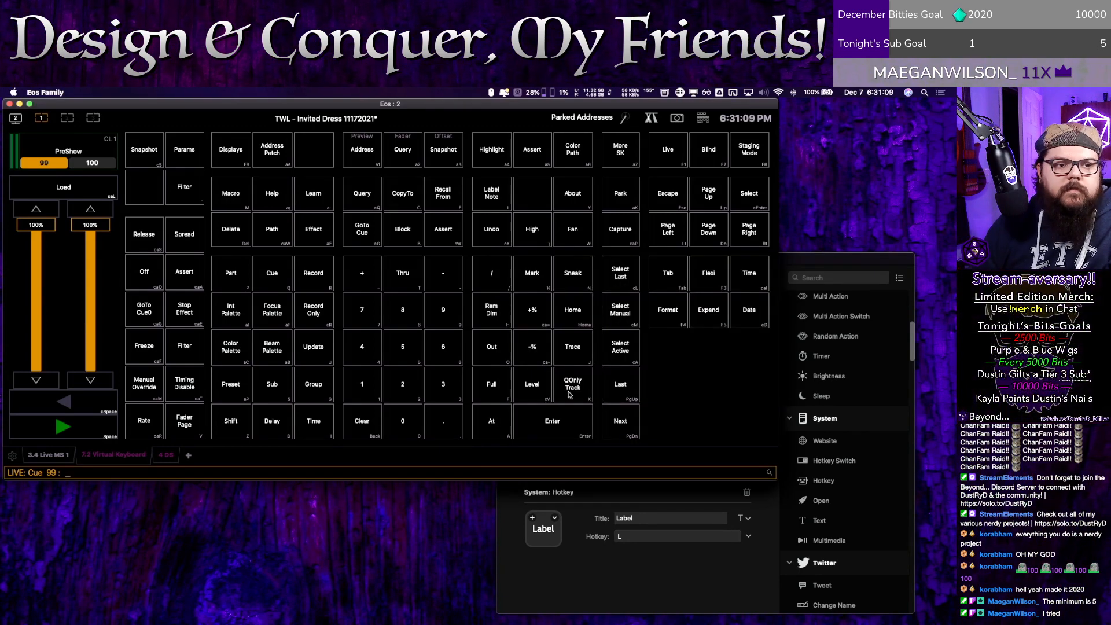
left_click(816, 259)
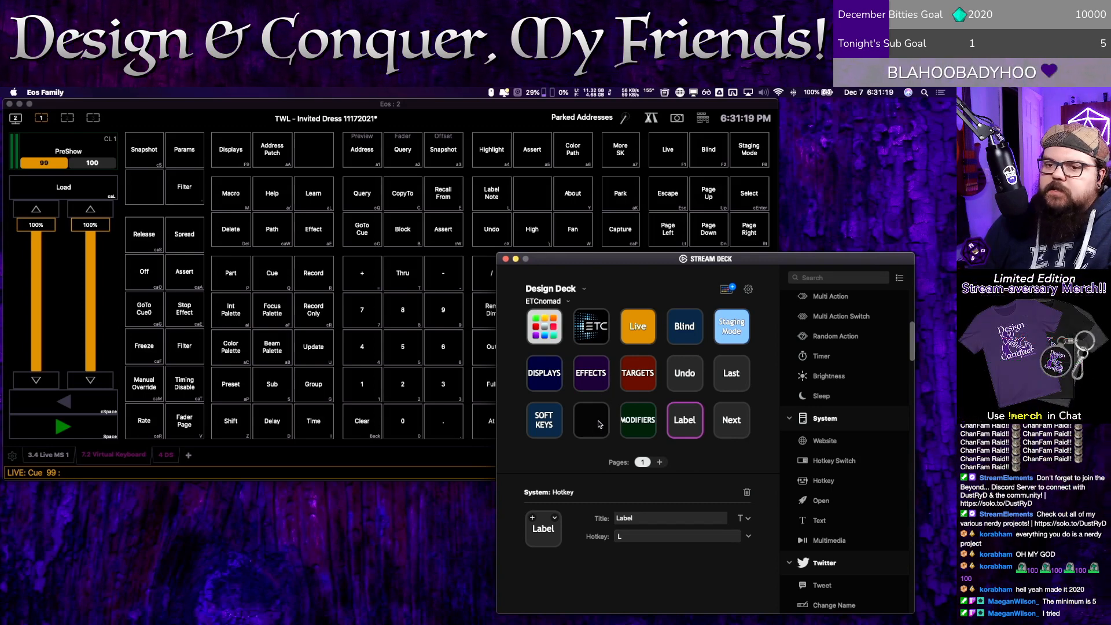
double_click(590, 384)
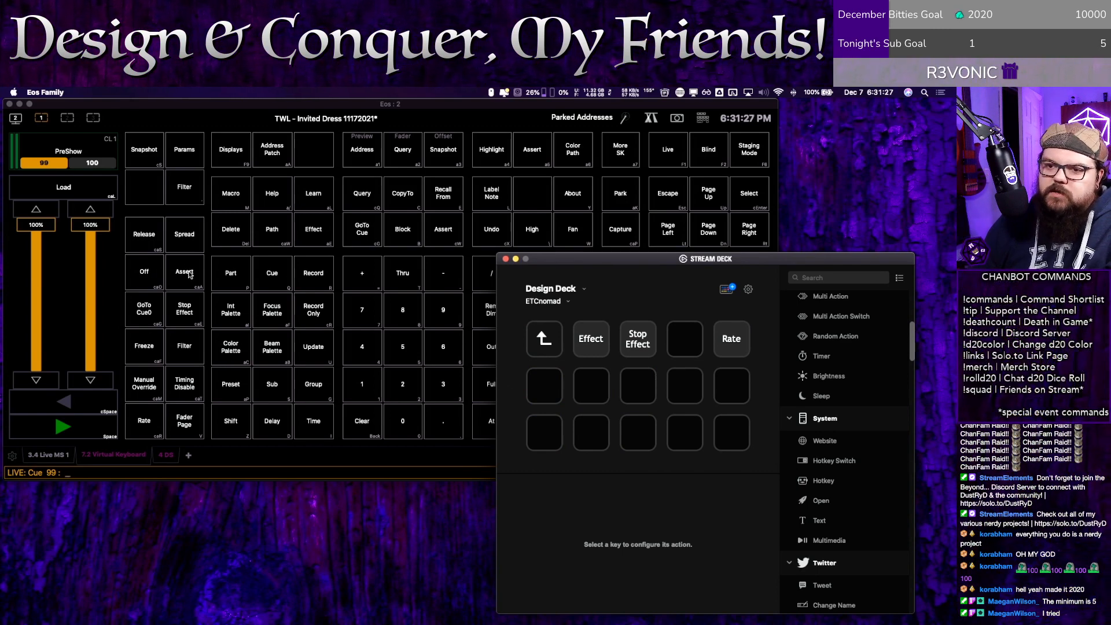
double_click(550, 338)
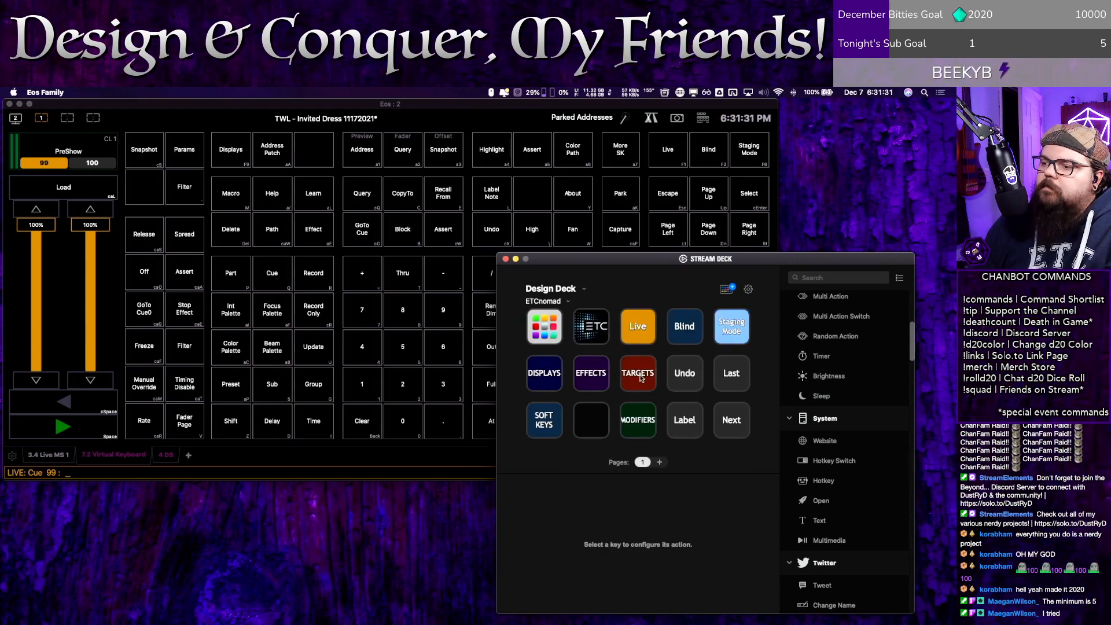
Step: Reduce the font size of the MODIFIERS folder's title so it fits within its key
left_click(646, 414)
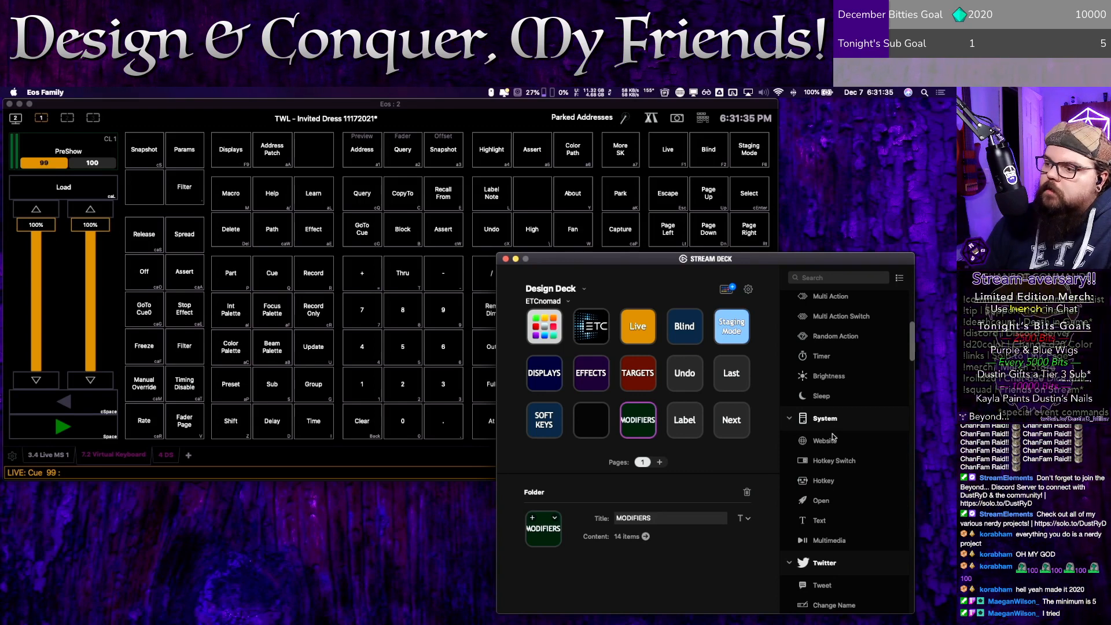
left_click(740, 518)
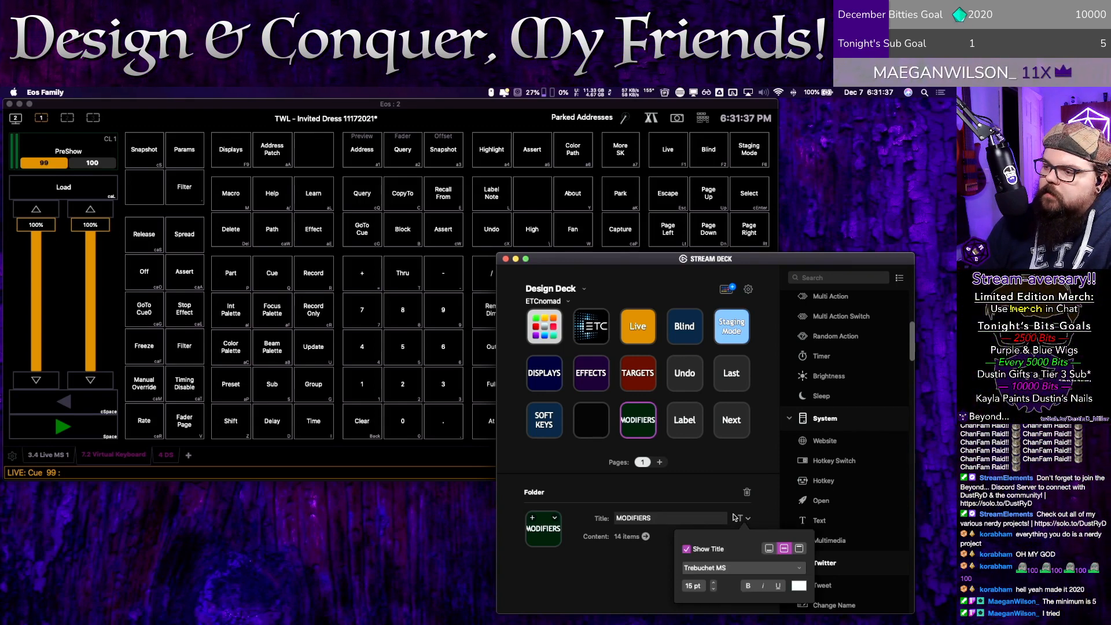
left_click(714, 589)
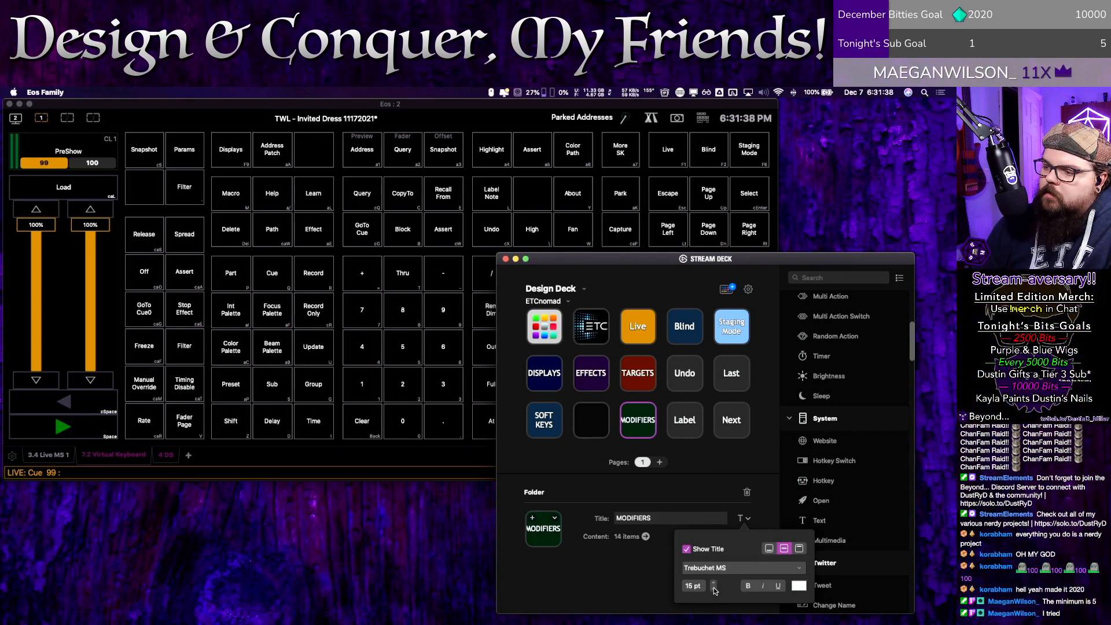
left_click(676, 488)
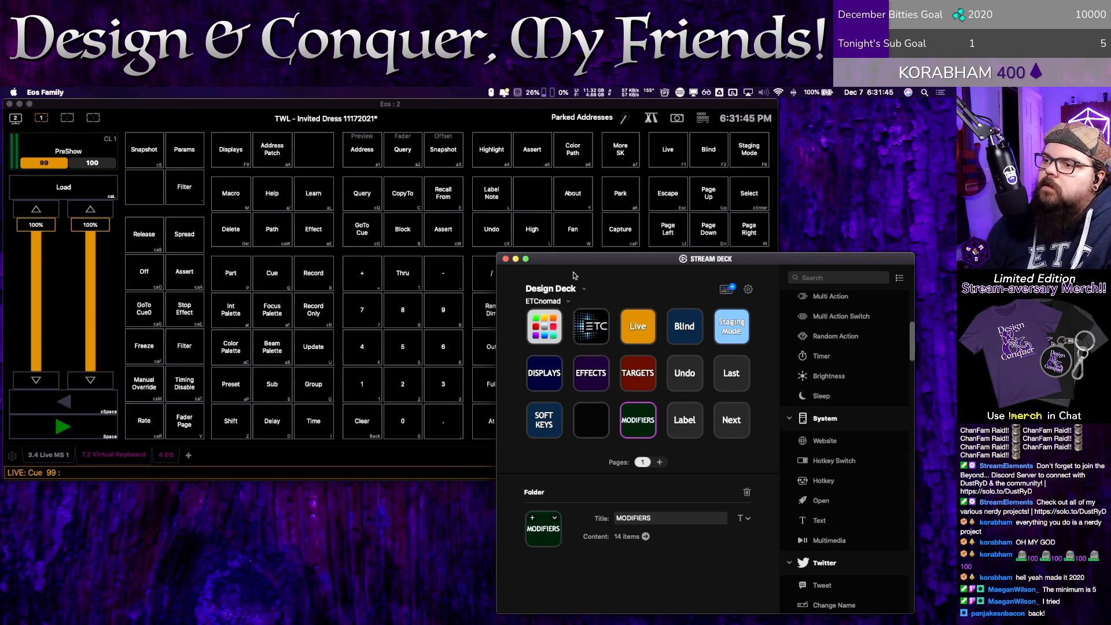
Step: Open the DISPLAYS folder and compare its keys with the Eos virtual keyboard
left_click_drag(481, 233, 469, 229)
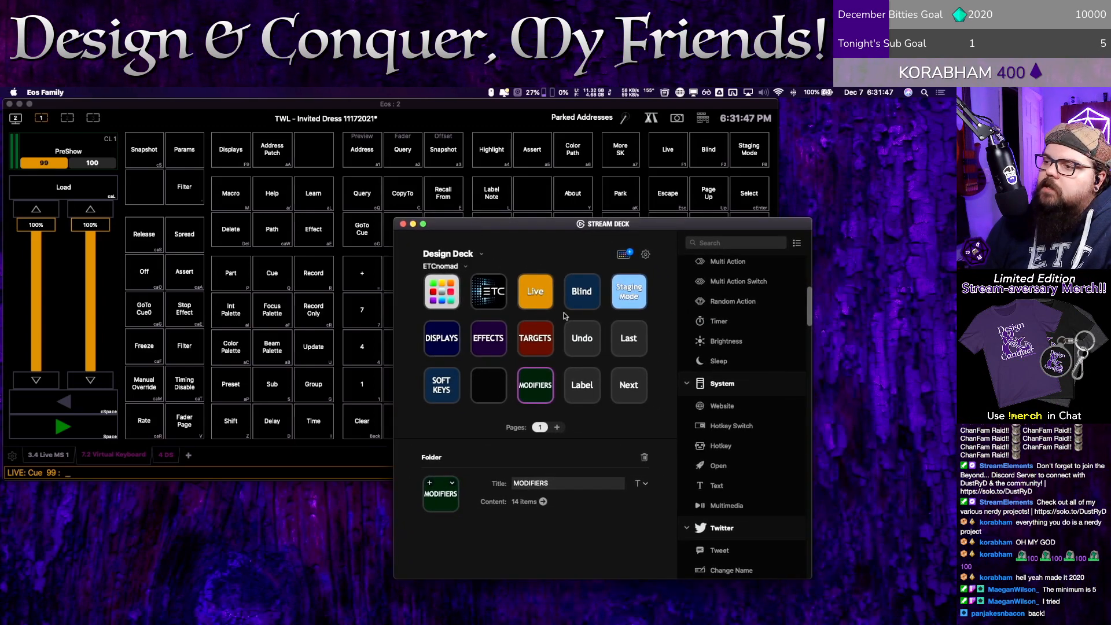
scroll(730, 437, "up", 5)
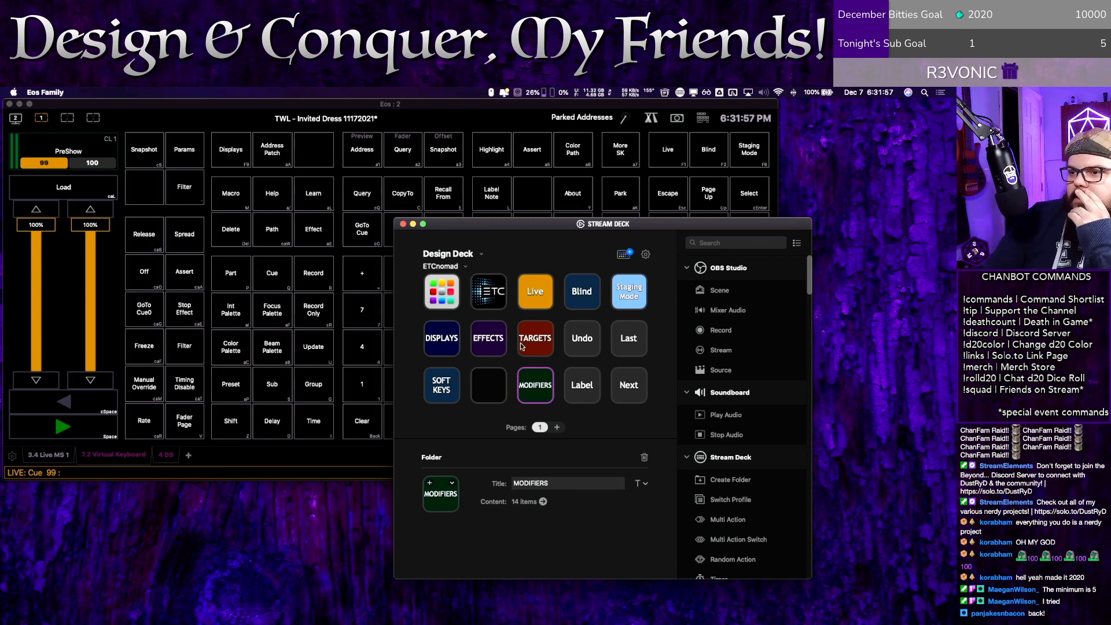
double_click(452, 347)
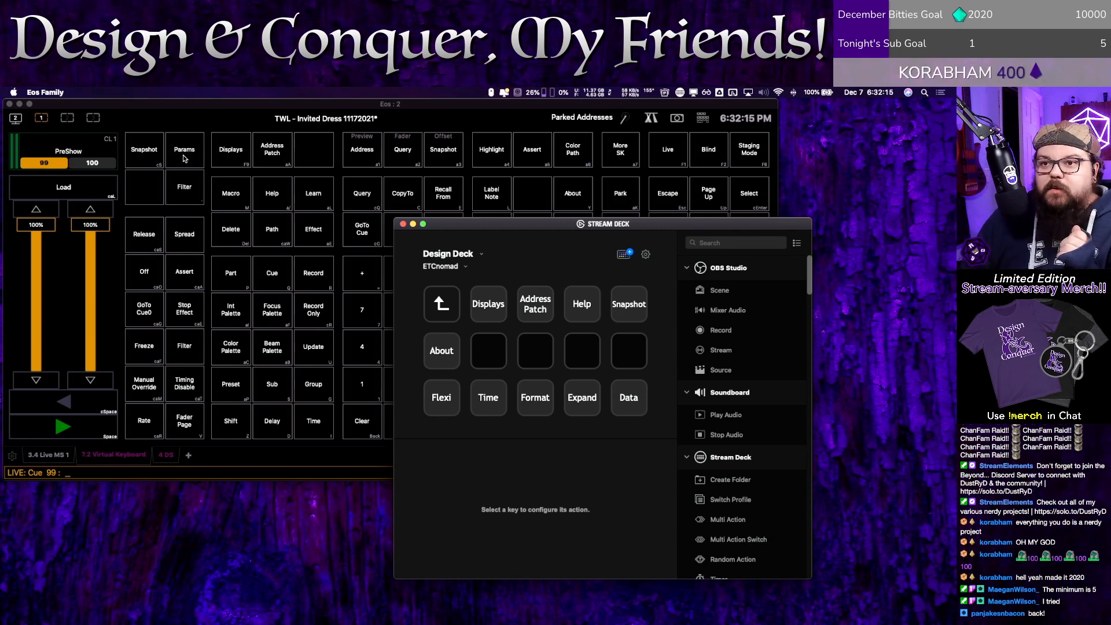
left_click(226, 117)
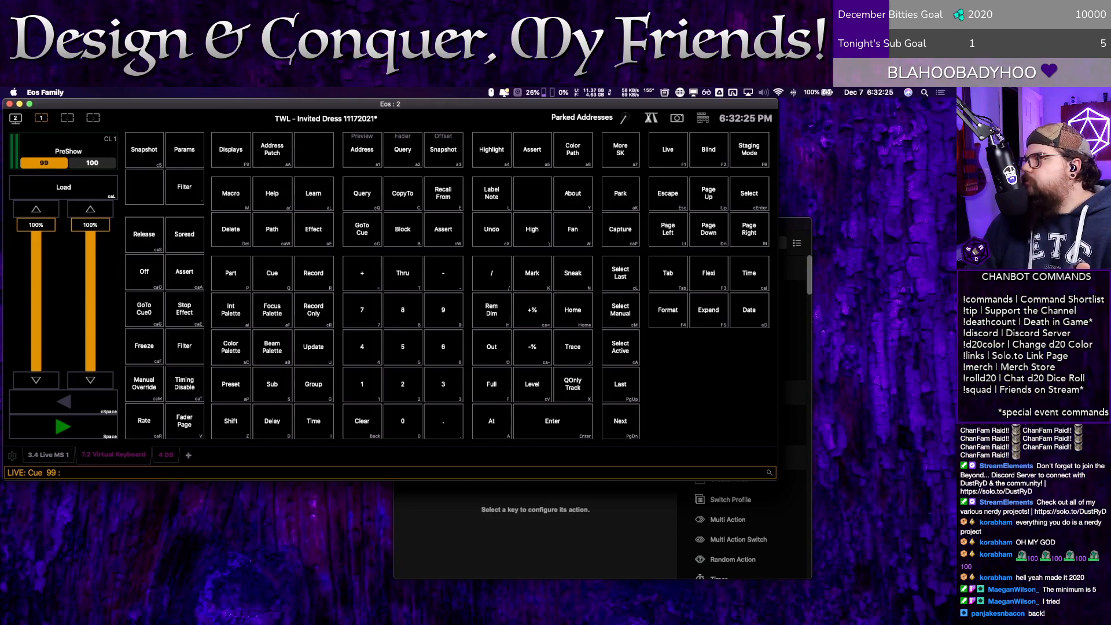
Step: Bring the main Eos window into view and inspect its encoder area expanded and collapsed, then return to the virtual keyboard
left_click_drag(955, 132, 551, 105)
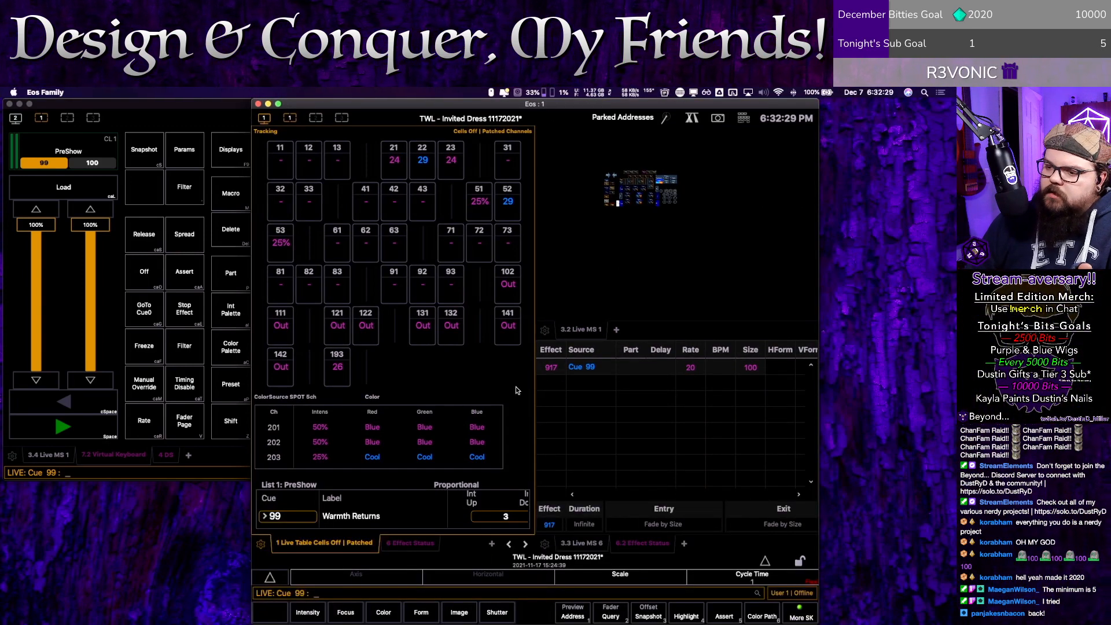
left_click(276, 579)
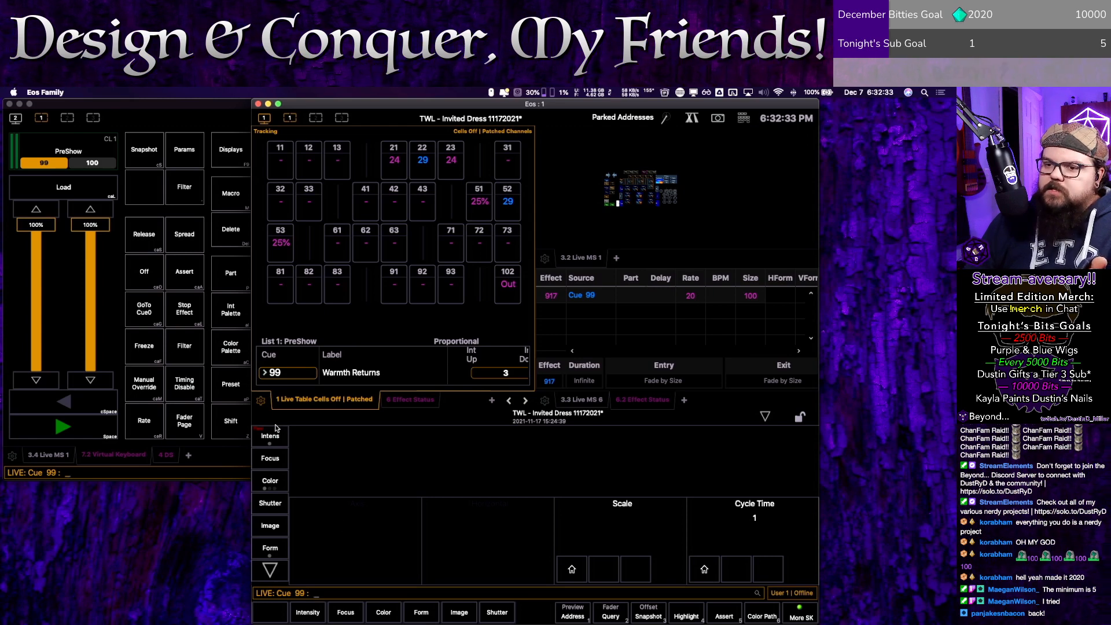
left_click(269, 570)
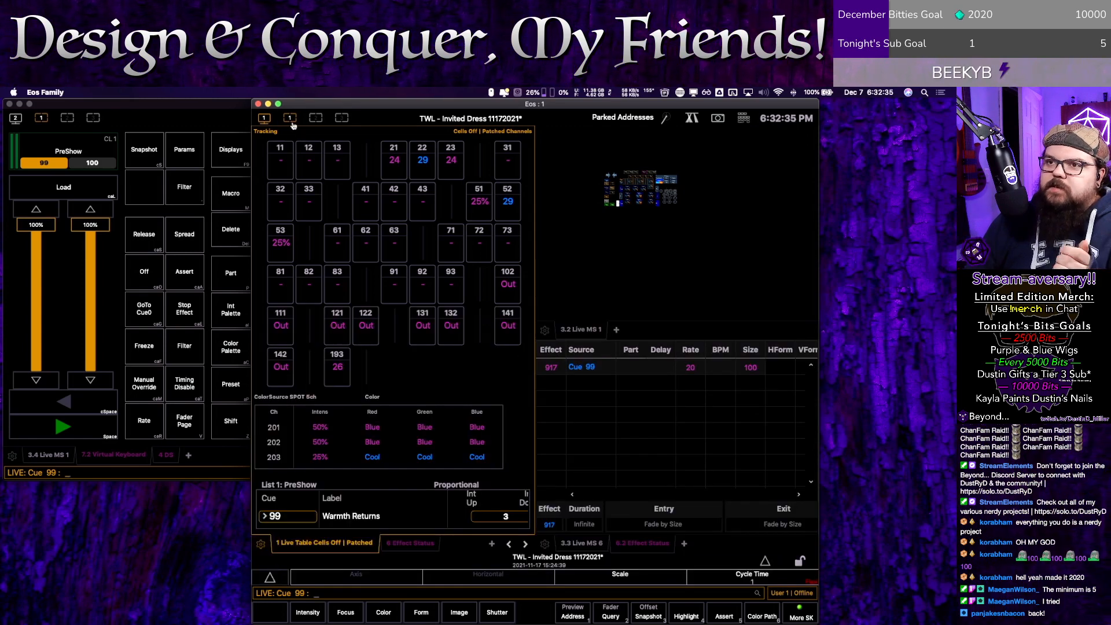
left_click(239, 110)
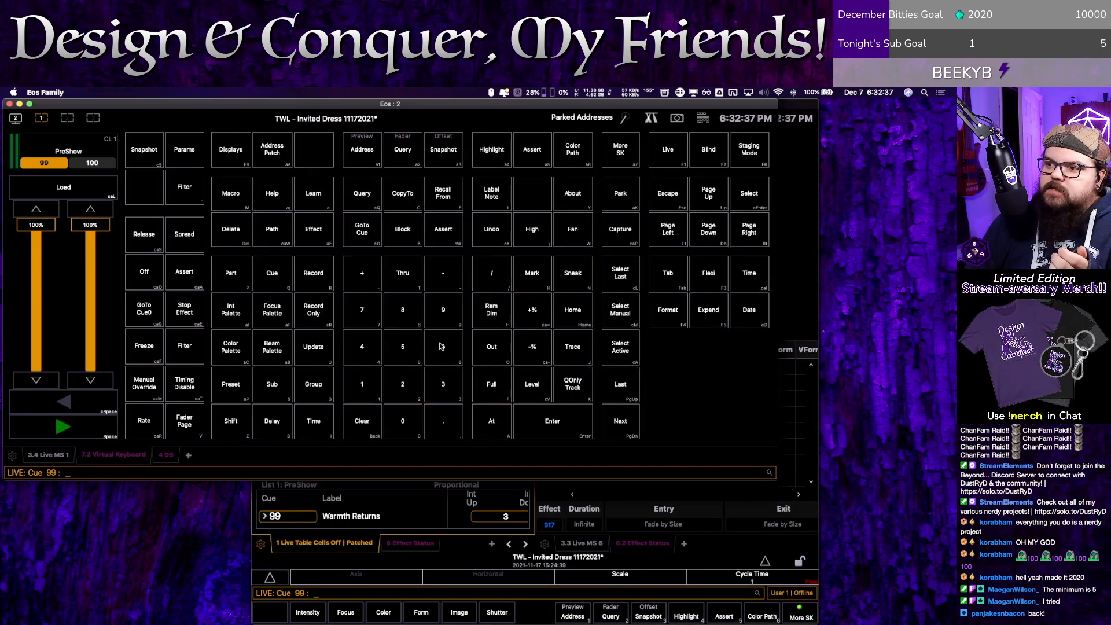
left_click(547, 416)
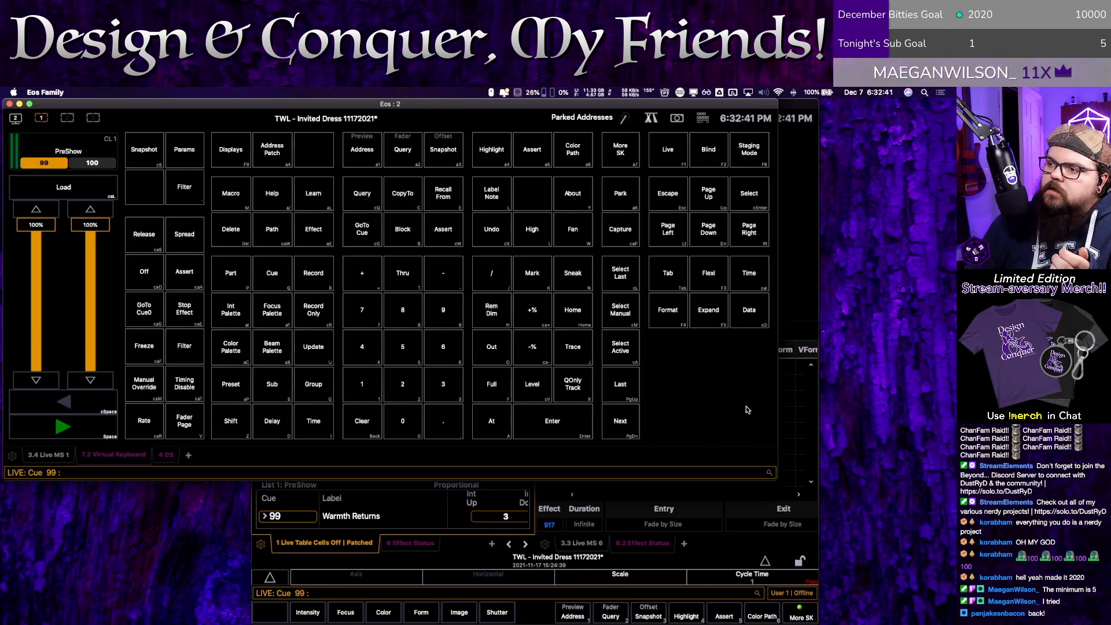
key("F4")
key("F4")
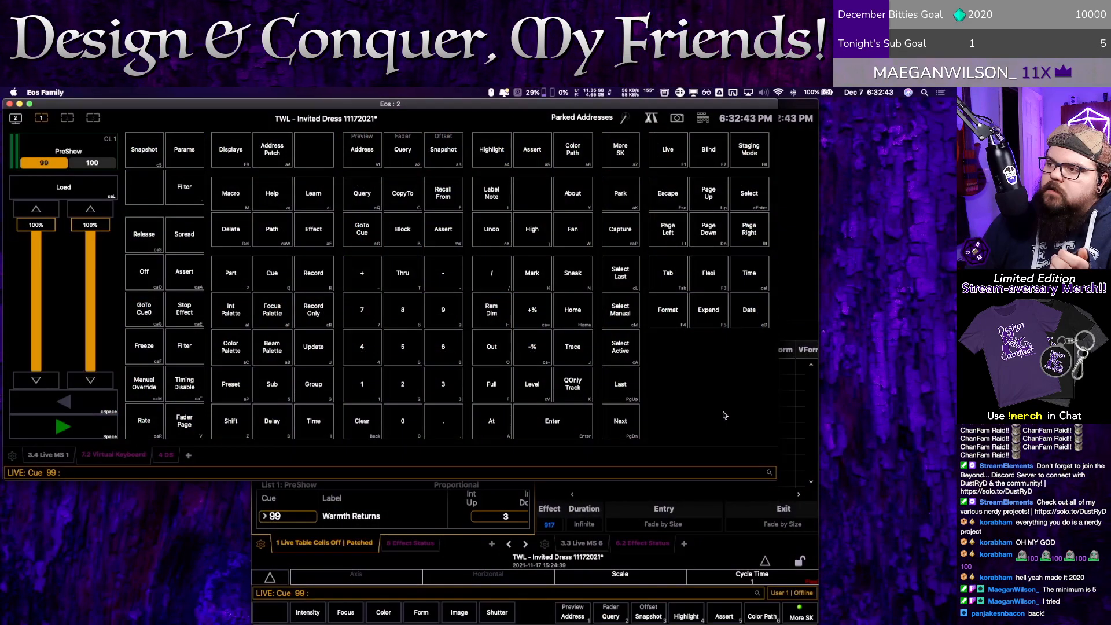
key("F3")
Step: Switch back to Stream Deck, leave the DISPLAYS folder and go through the Design profile to the Home profile
left_click(725, 416)
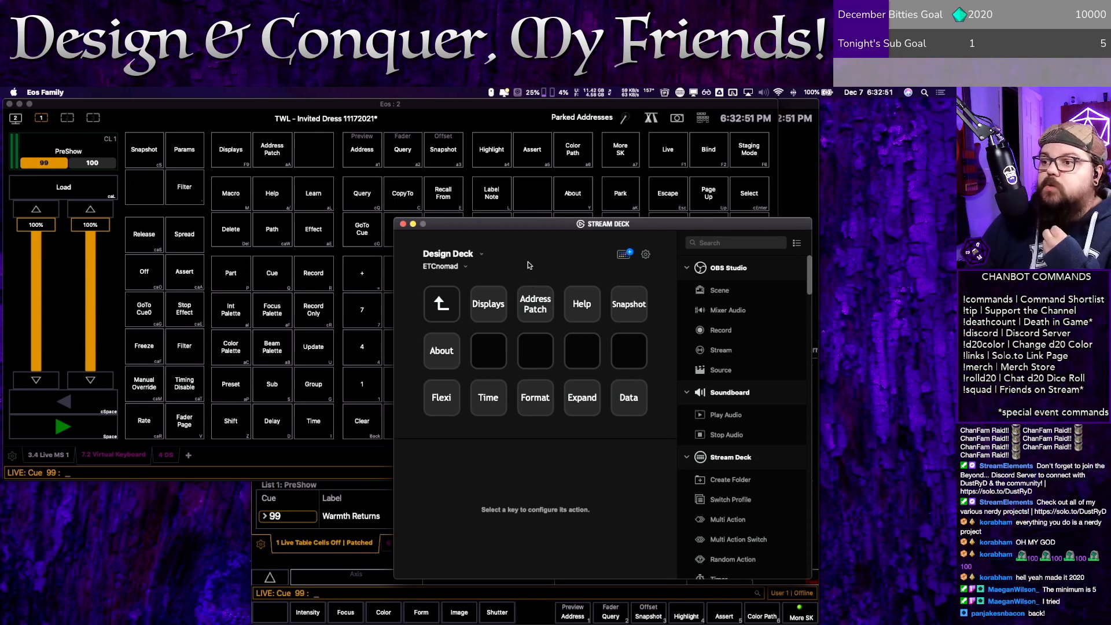
left_click(447, 301)
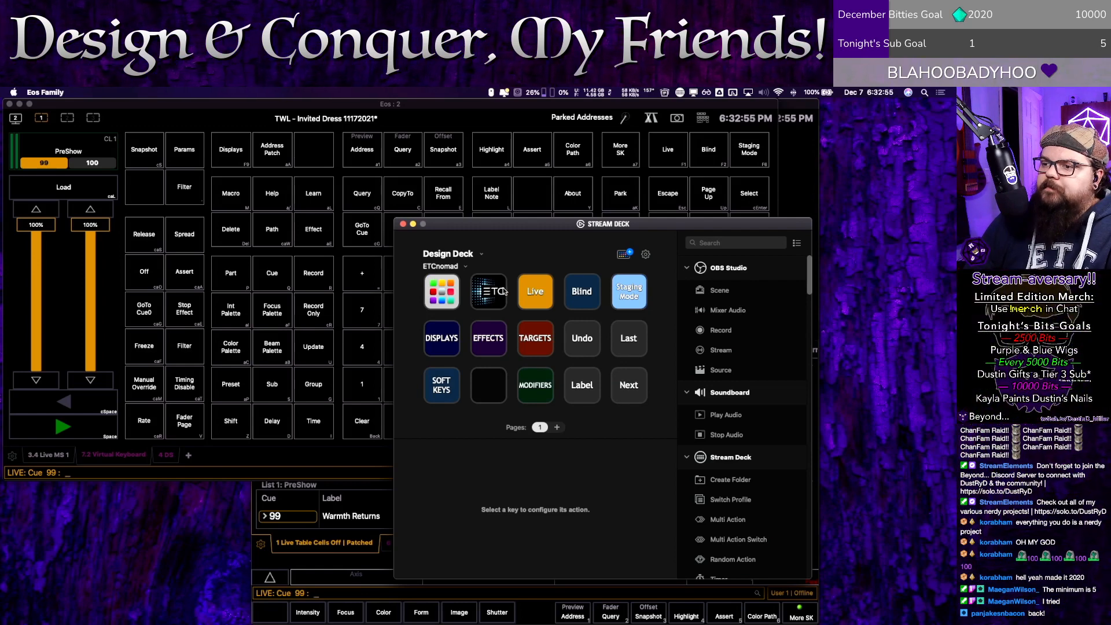
left_click(452, 296)
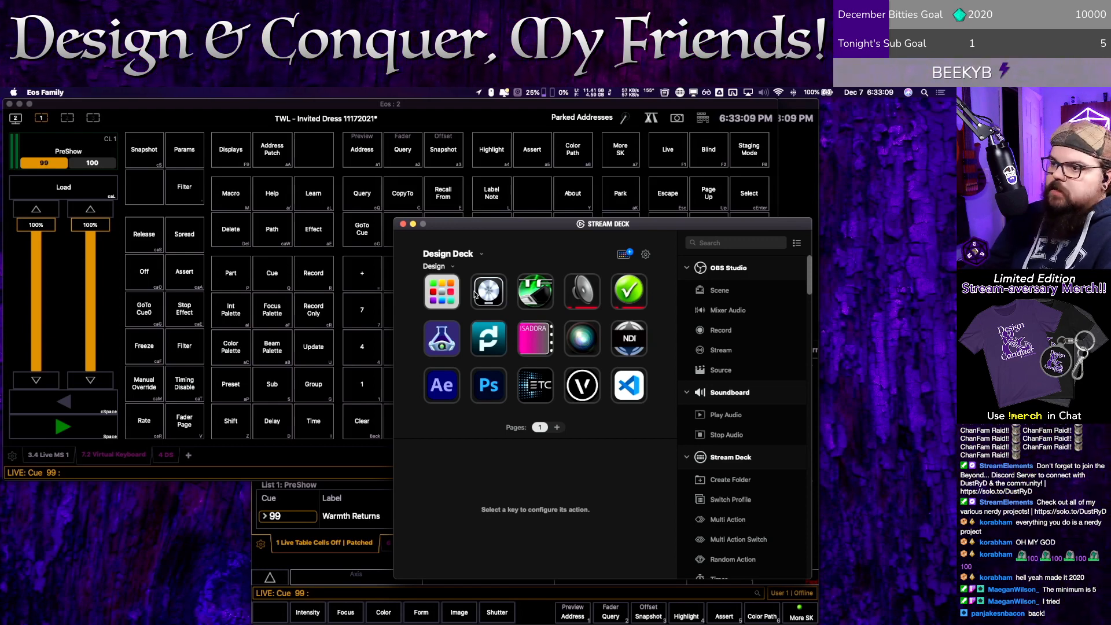
left_click(582, 384)
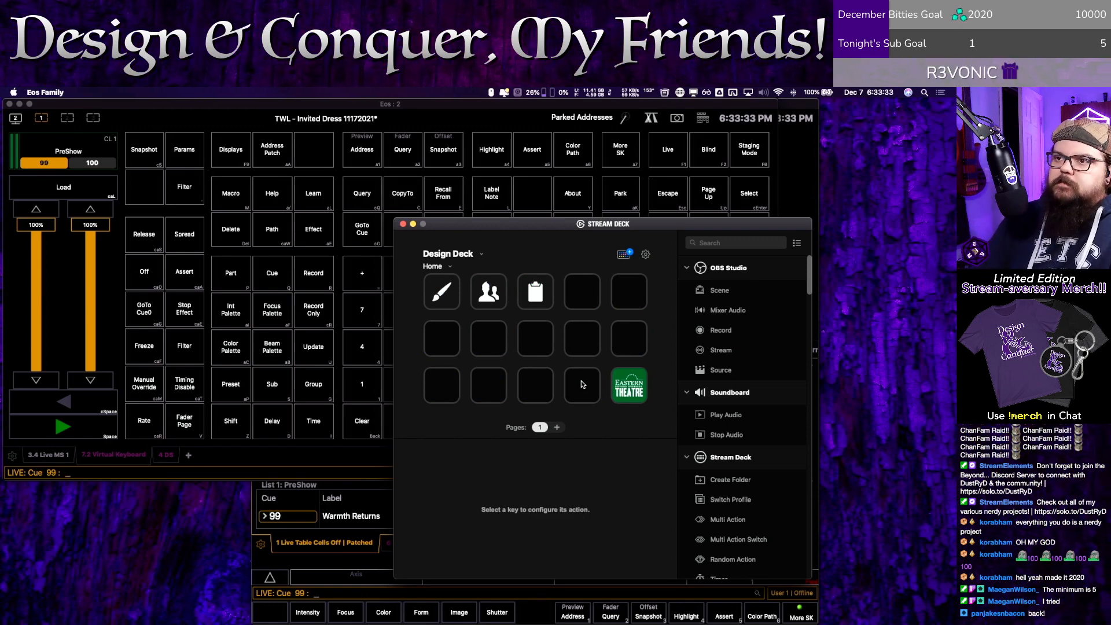
Step: Switch to Eos and quit it, confirming the exit
left_click(365, 108)
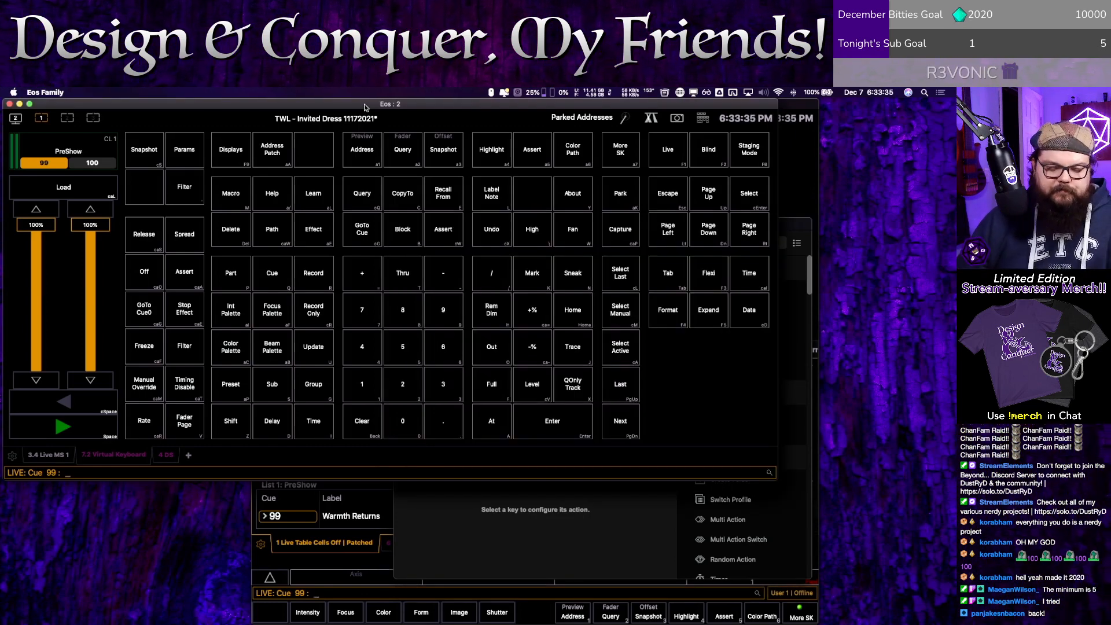
key("super+o")
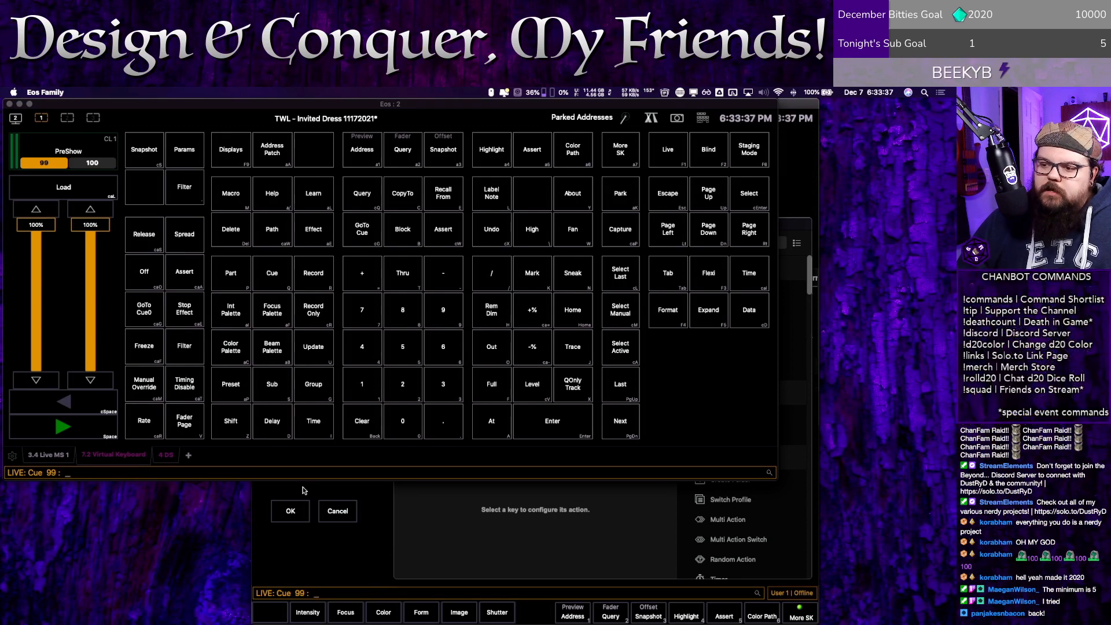
left_click(300, 516)
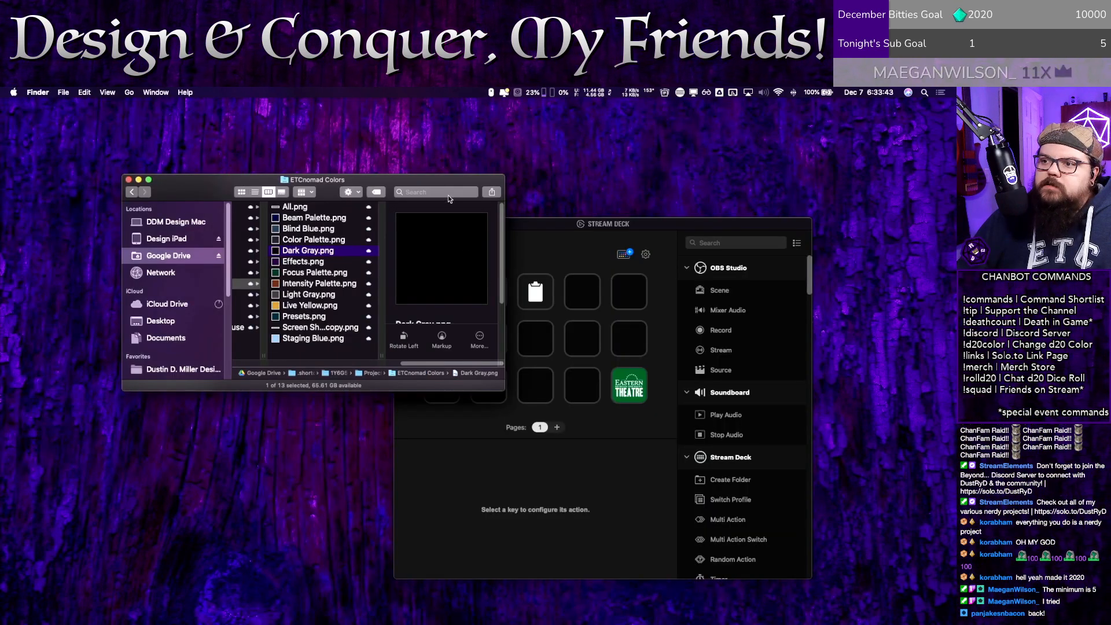
Step: Close the ETCnomad Colors Finder window and reposition the Stream Deck window slightly higher on the desktop
left_click(537, 229)
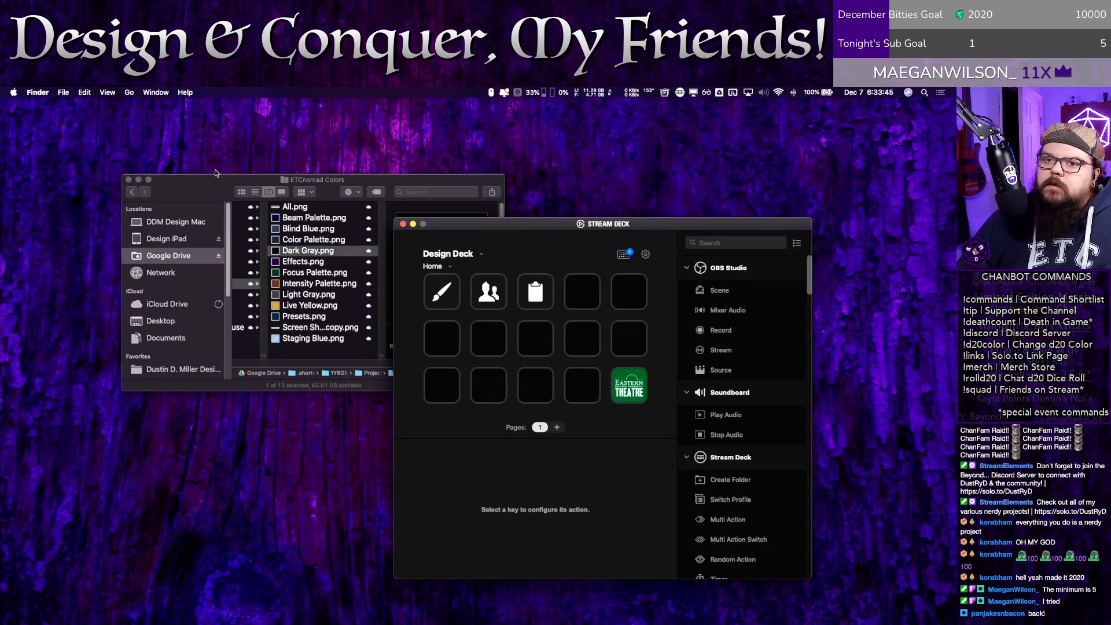
left_click(128, 180)
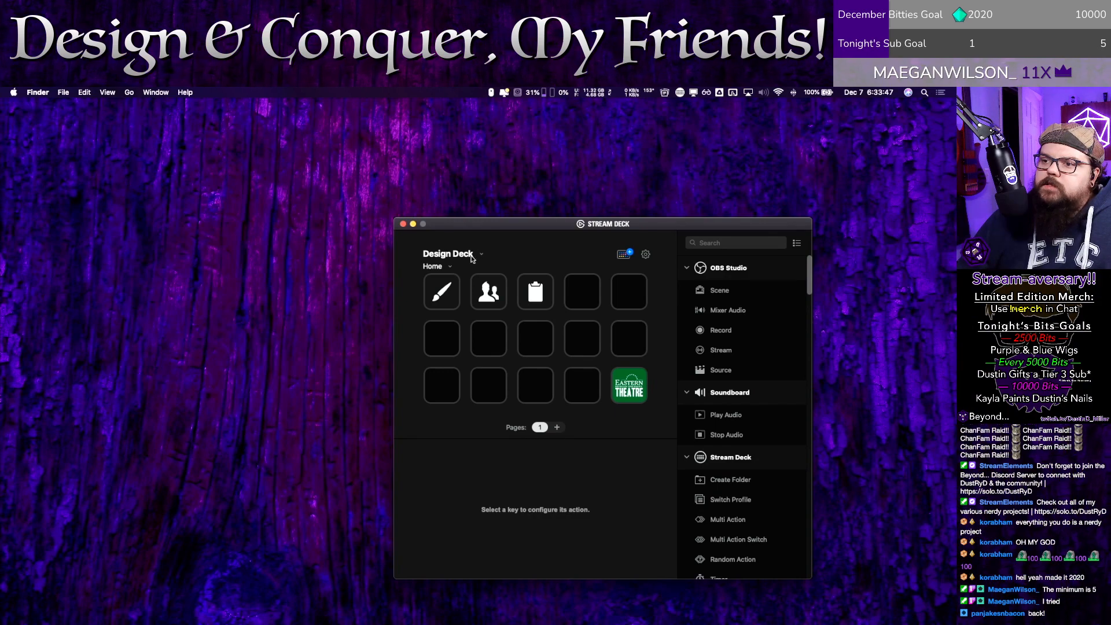
left_click_drag(489, 227, 496, 217)
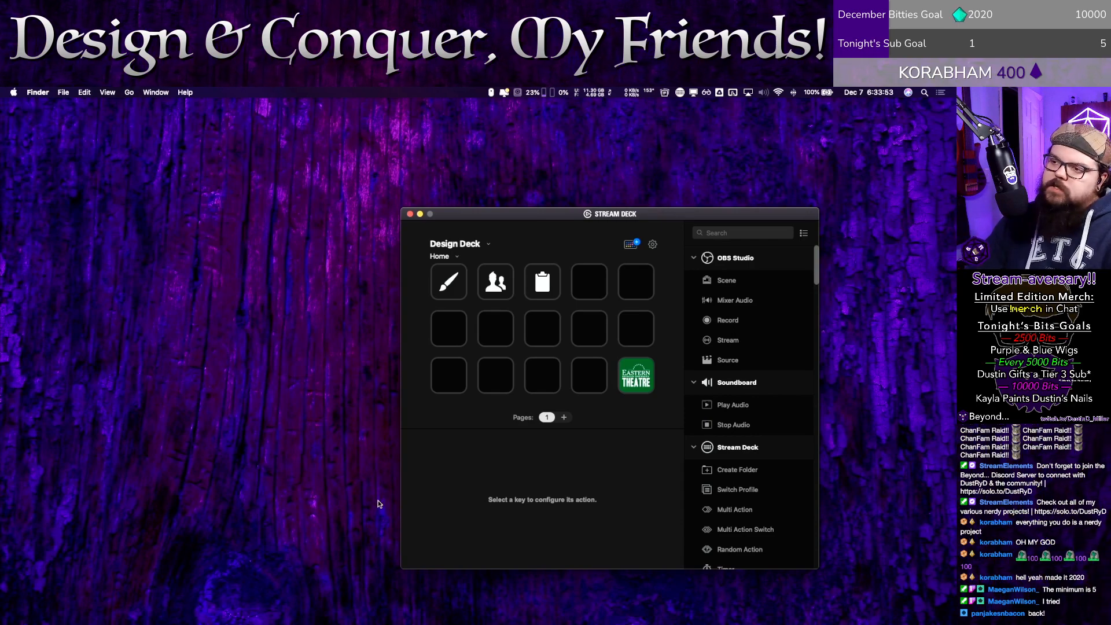
Step: Examine the available actions down to the OSC Remote plugin, checking the actions list options and the preferences
scroll(722, 492, "down", 5)
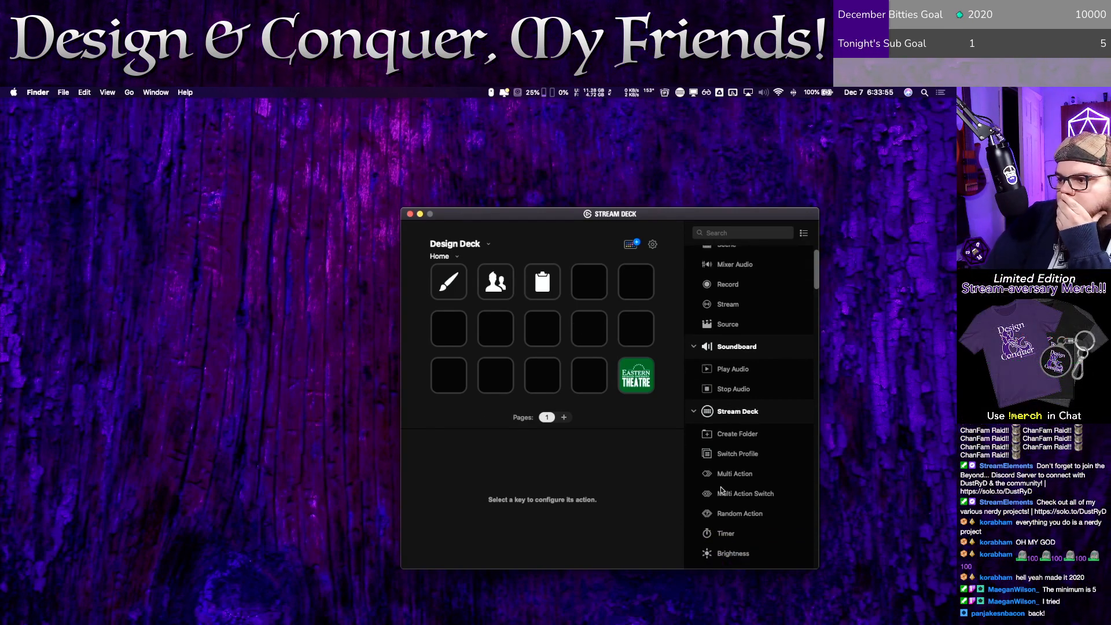
scroll(728, 468, "down", 3)
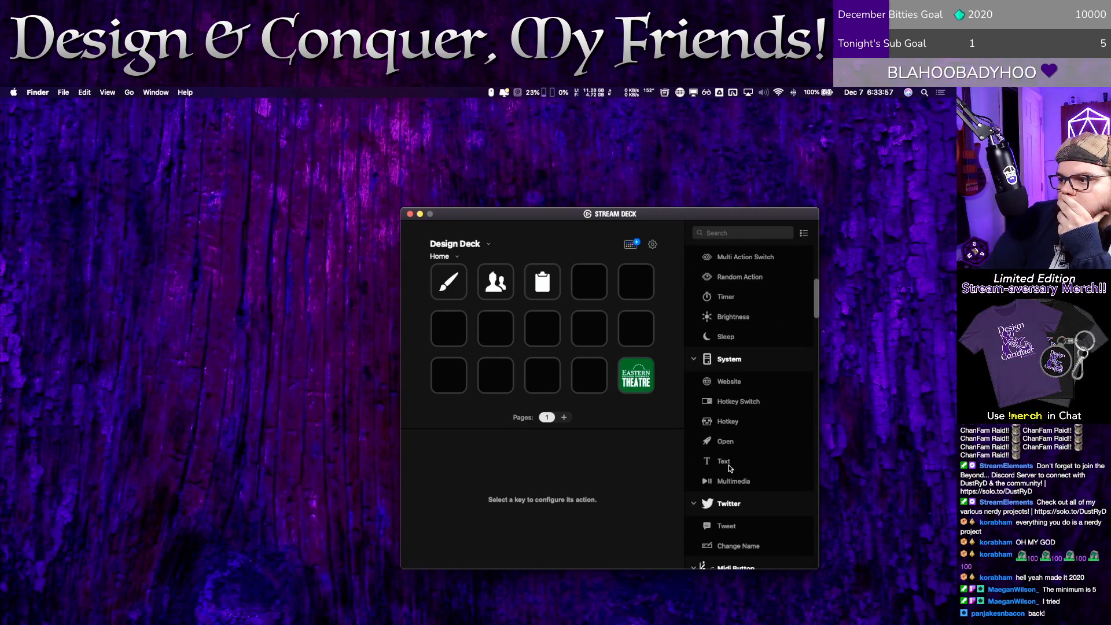
scroll(728, 468, "down", 3)
scroll(729, 467, "down", 2)
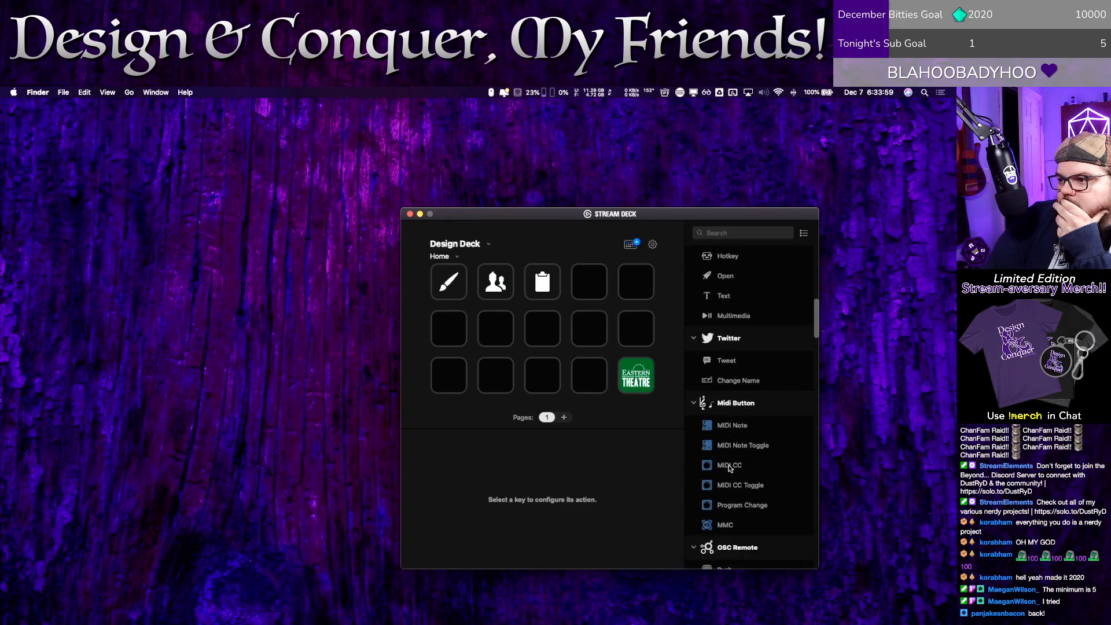
scroll(728, 464, "down", 8)
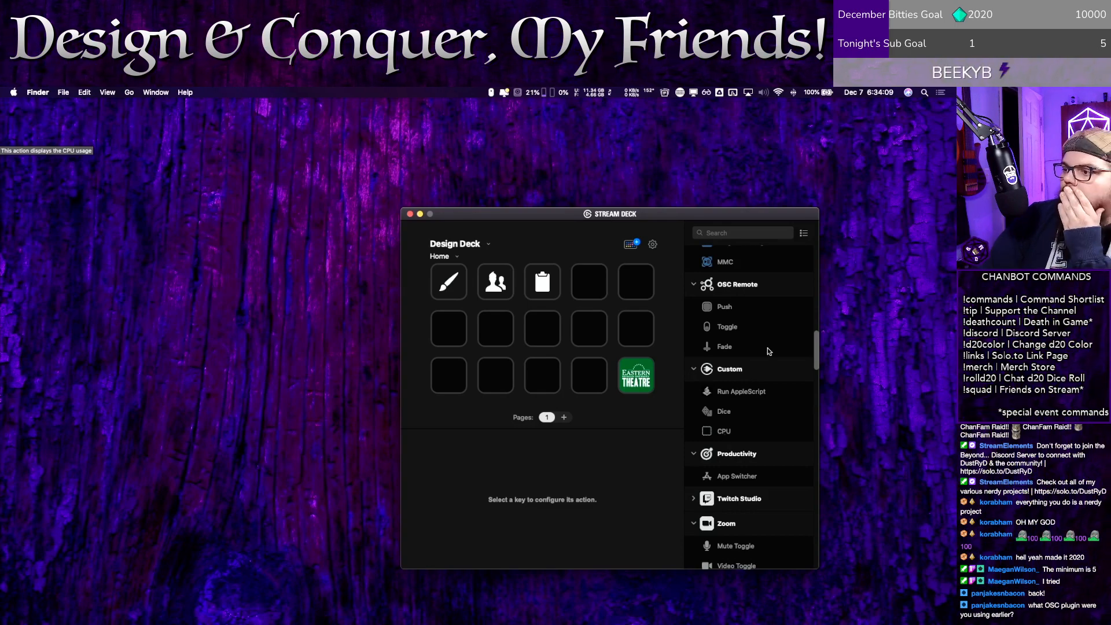
left_click(740, 285)
left_click(740, 285)
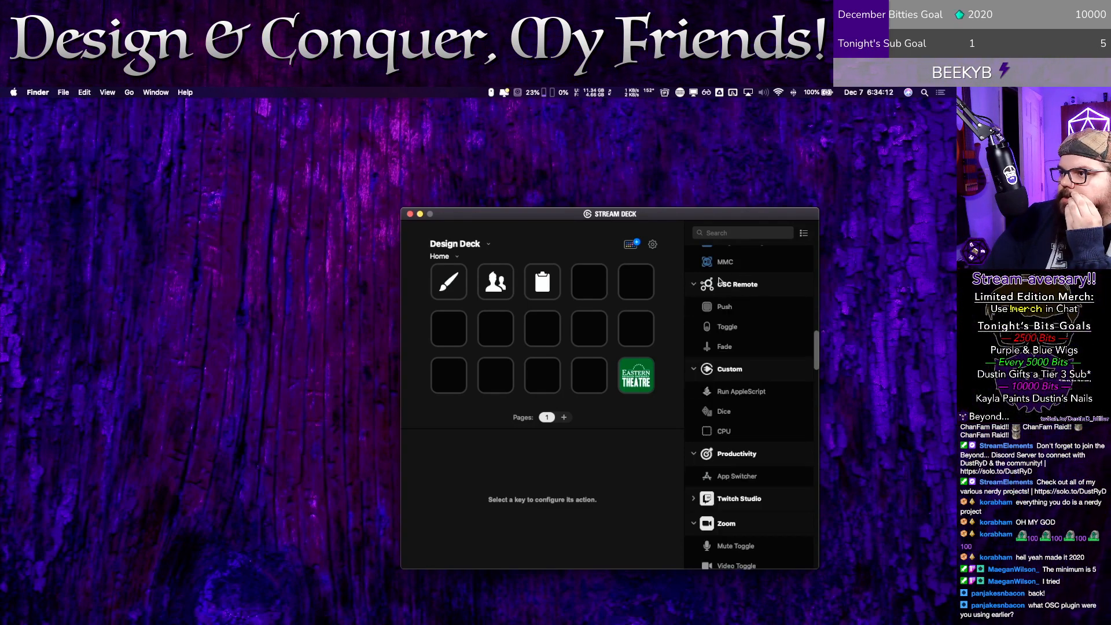
left_click(803, 233)
left_click(803, 234)
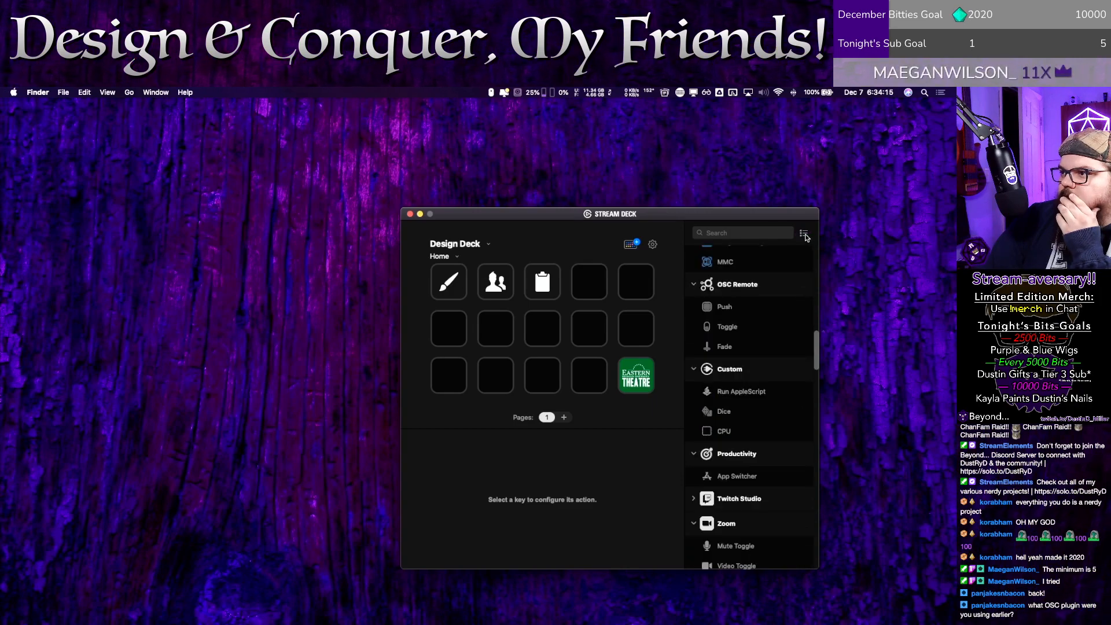
left_click(651, 247)
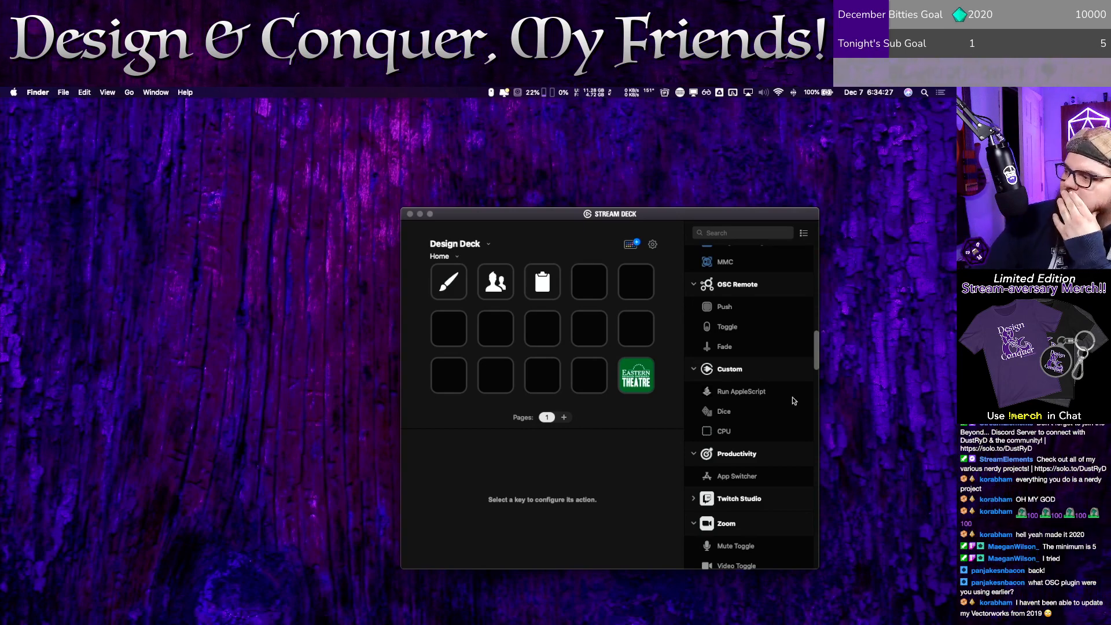
Step: Close the Preferences window and look through the Stream Deck Store's full plugin list, sorted by Most Popular, for the OSC plugin
left_click_drag(949, 541, 289, 238)
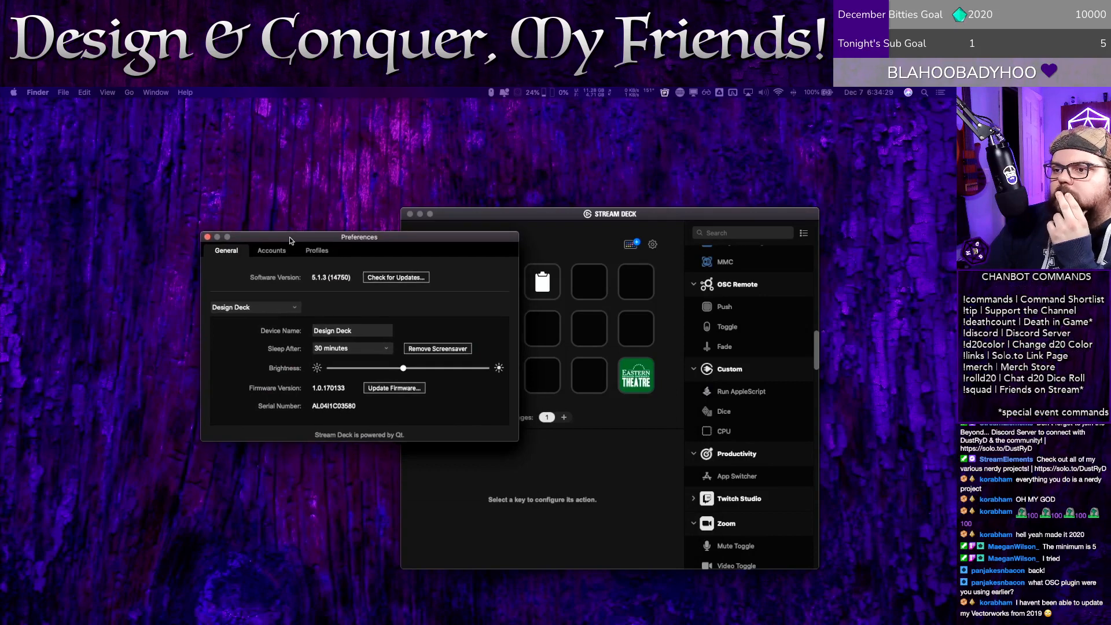
left_click(208, 237)
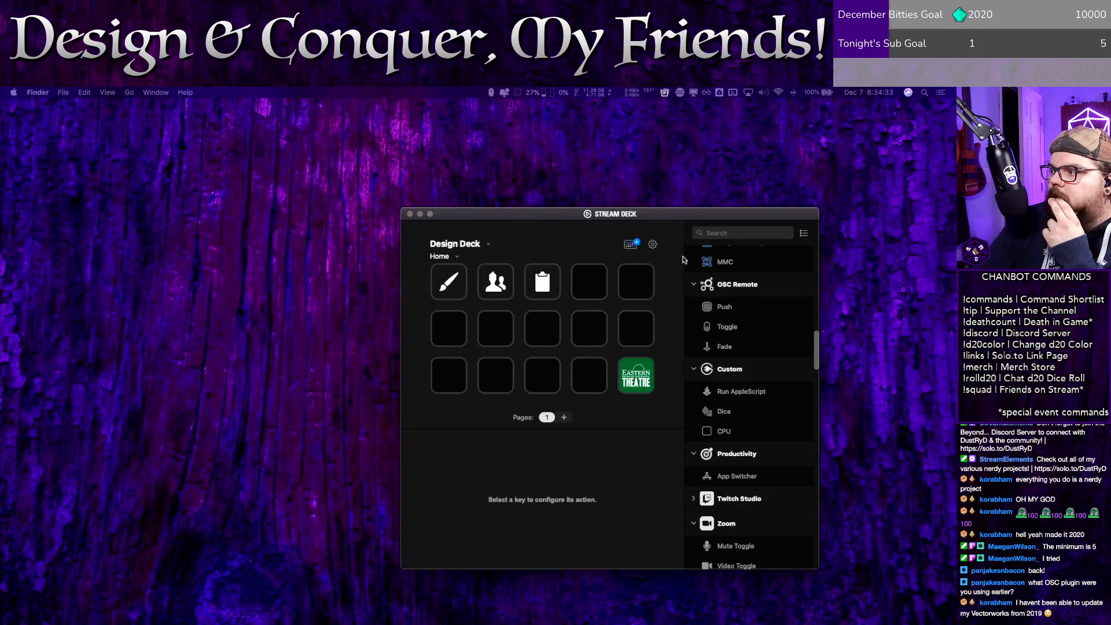
left_click(630, 244)
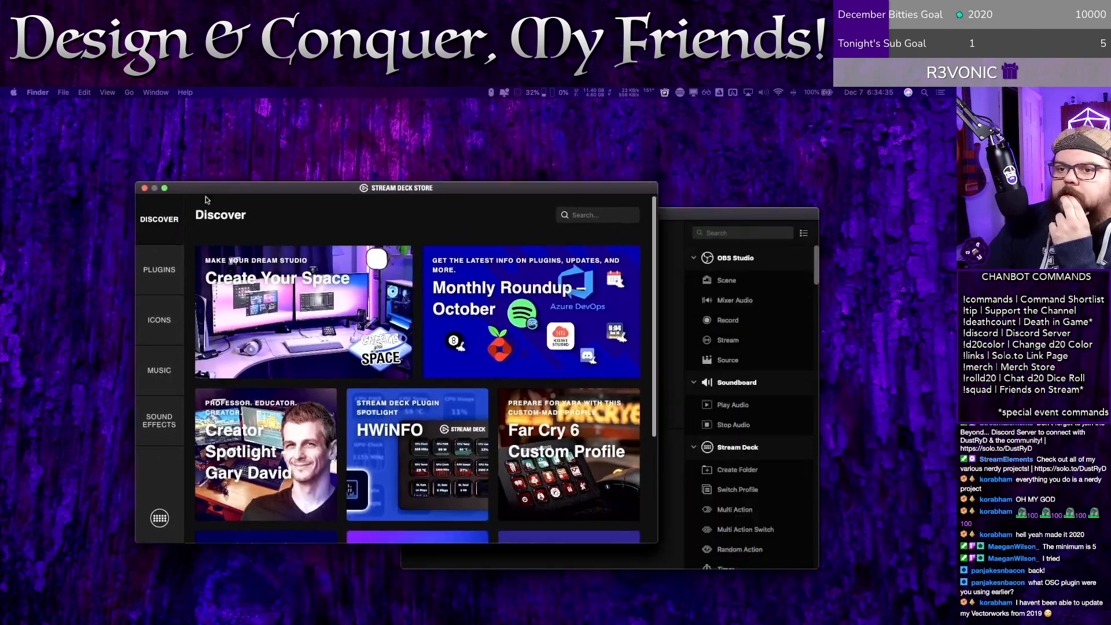
left_click(155, 280)
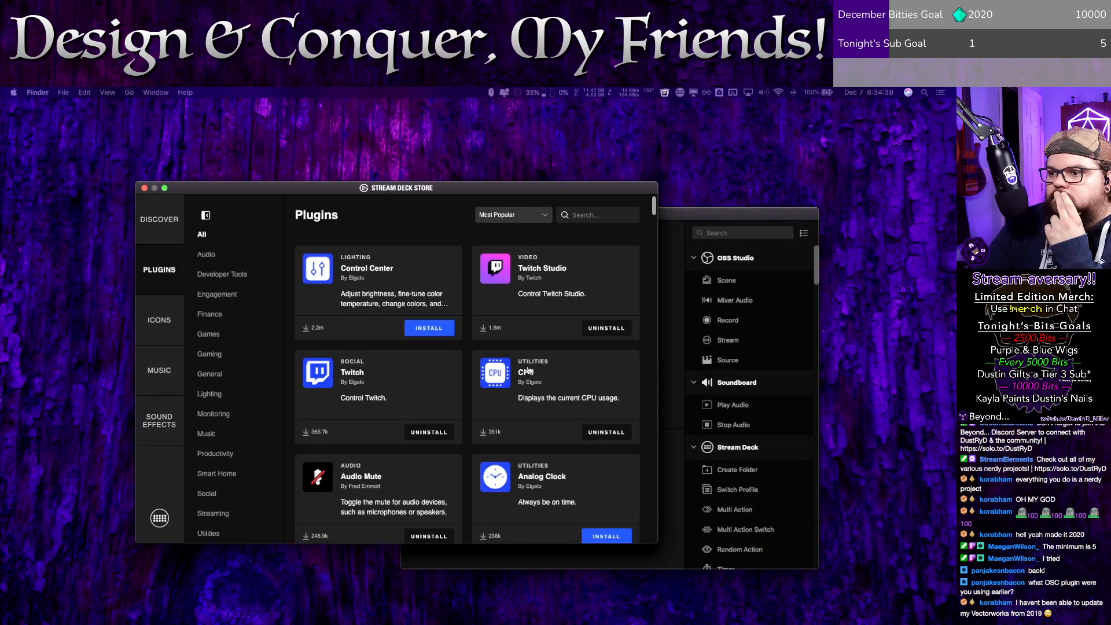
scroll(530, 375, "down", 4)
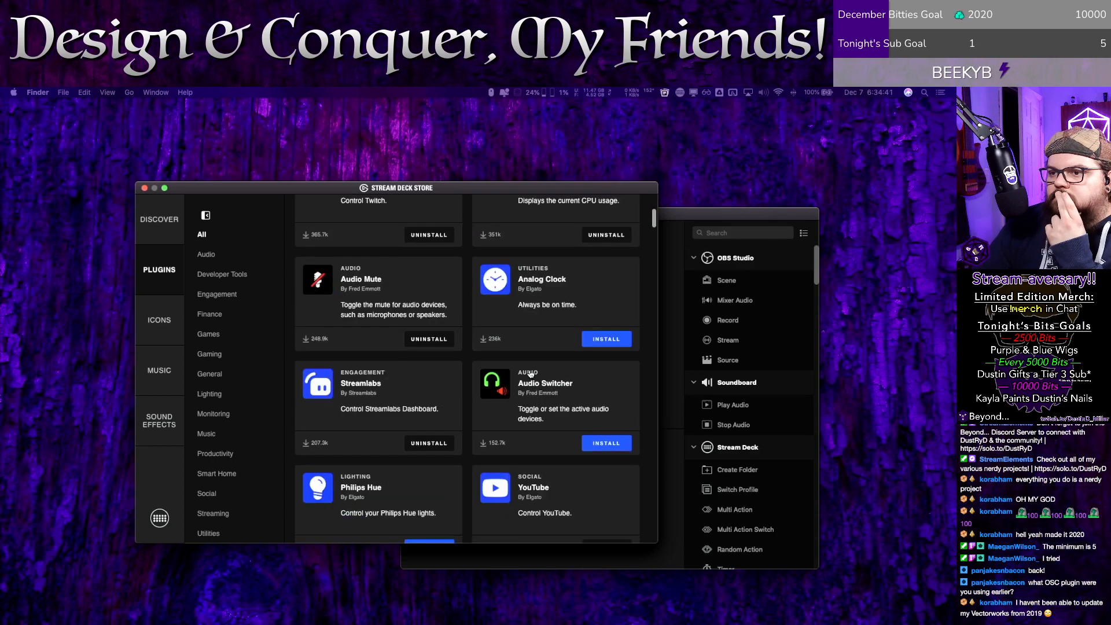
scroll(530, 374, "down", 5)
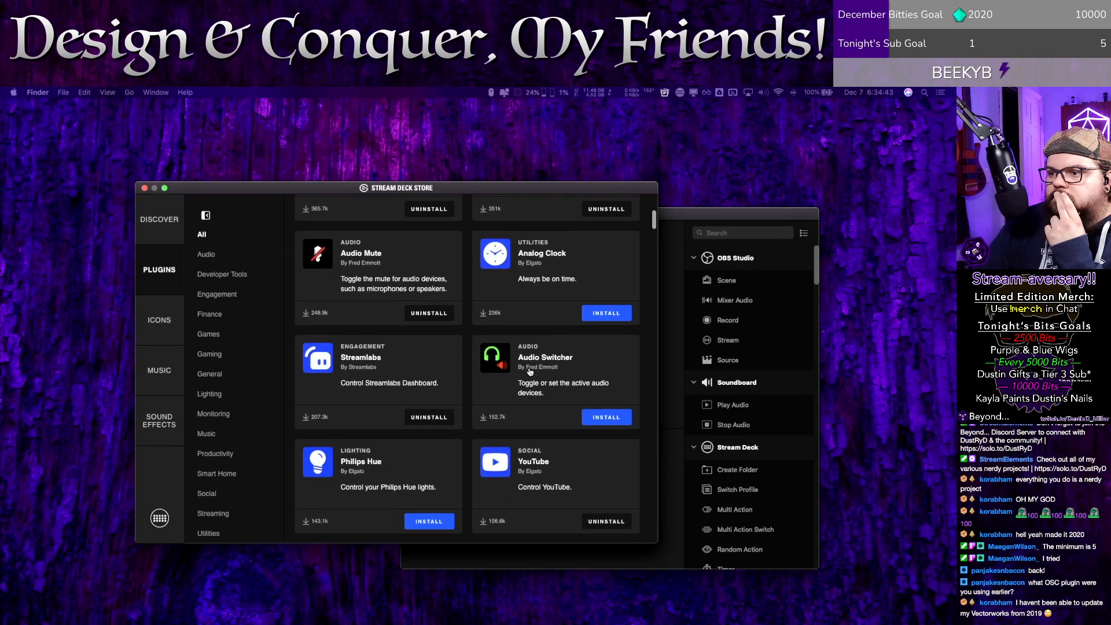
scroll(530, 372, "down", 10)
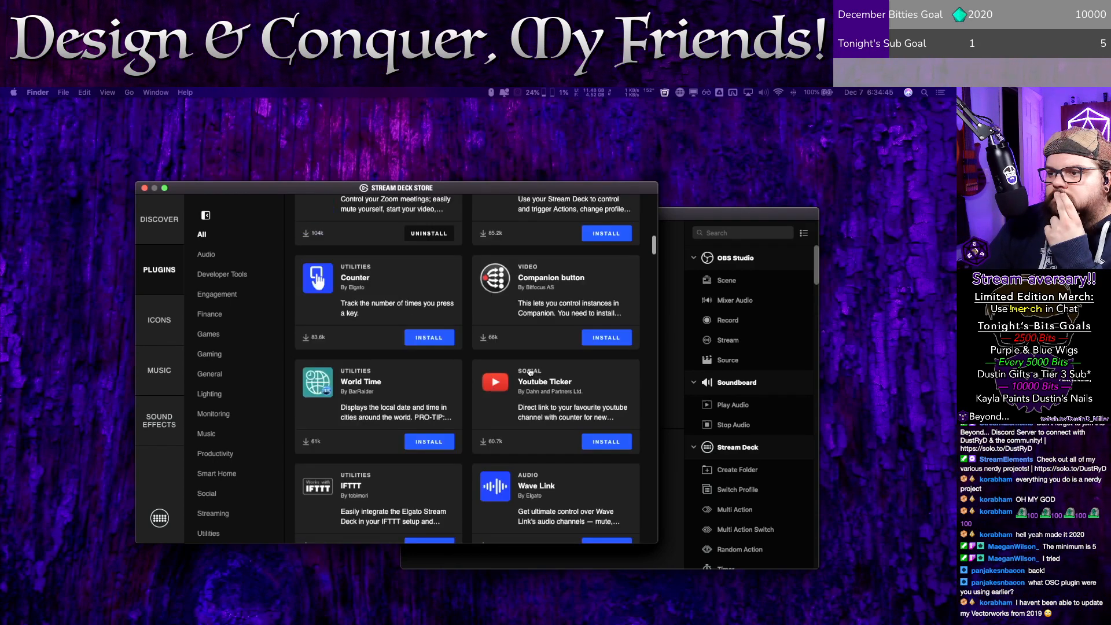
scroll(530, 372, "down", 3)
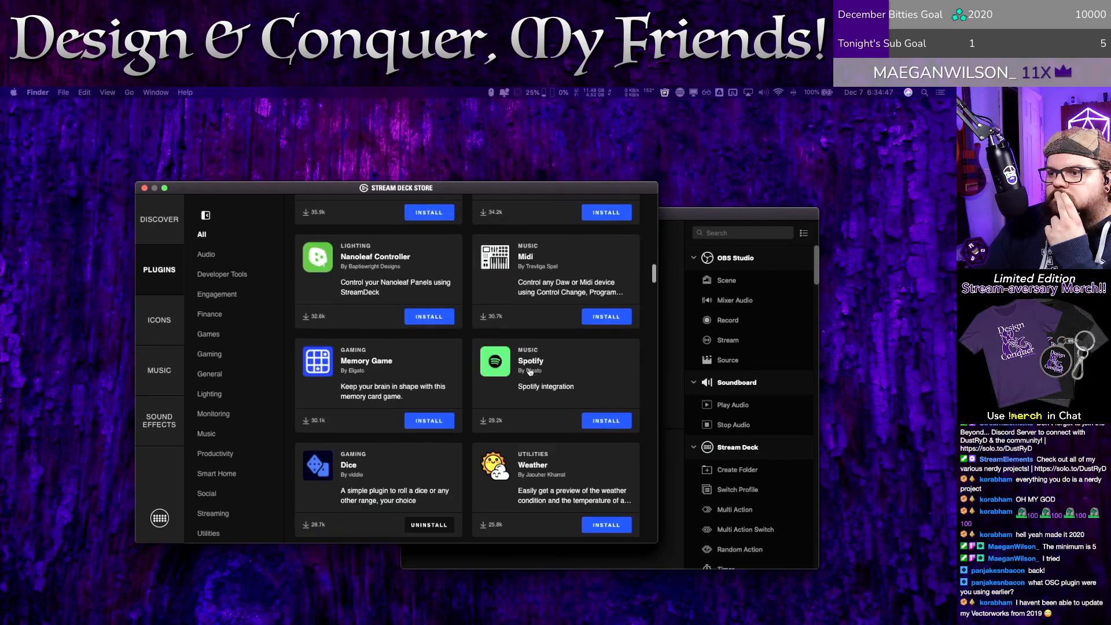